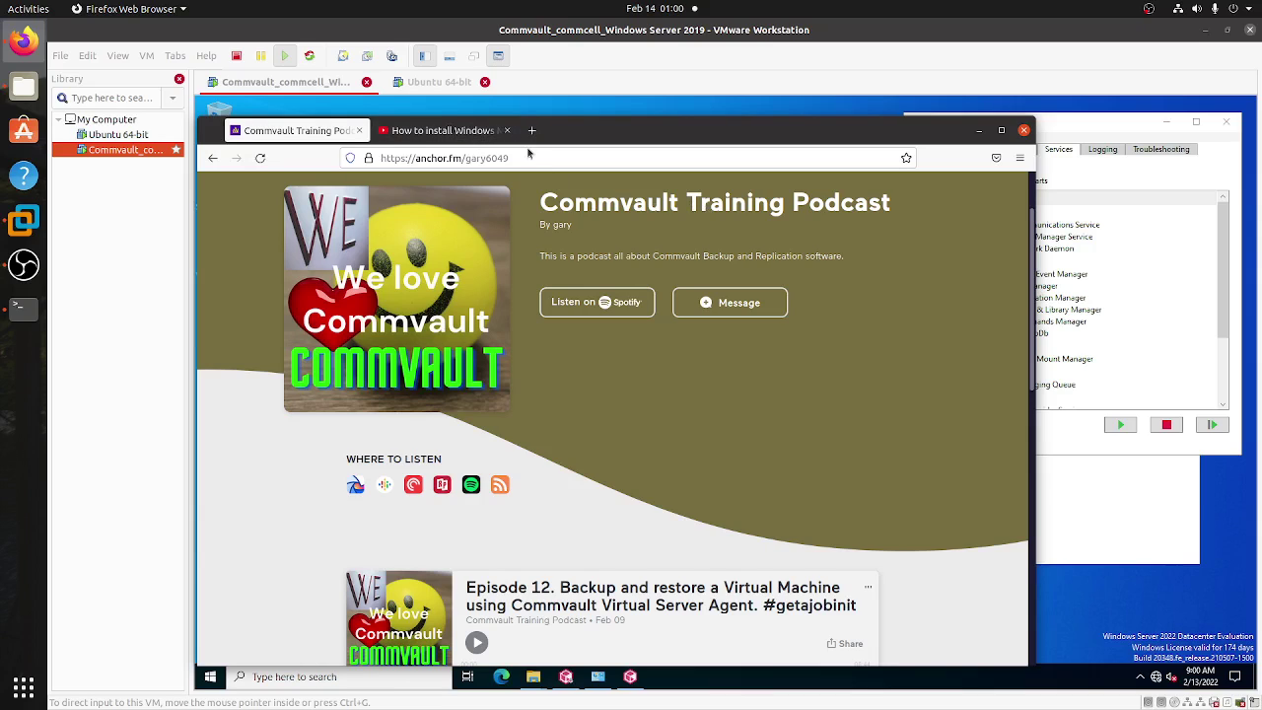
- Switch to the 'How to install Windows Media Agent' YouTube video, scroll its page, and move the browser aside
{"action": "left_click", "coordinate": [440, 134]}
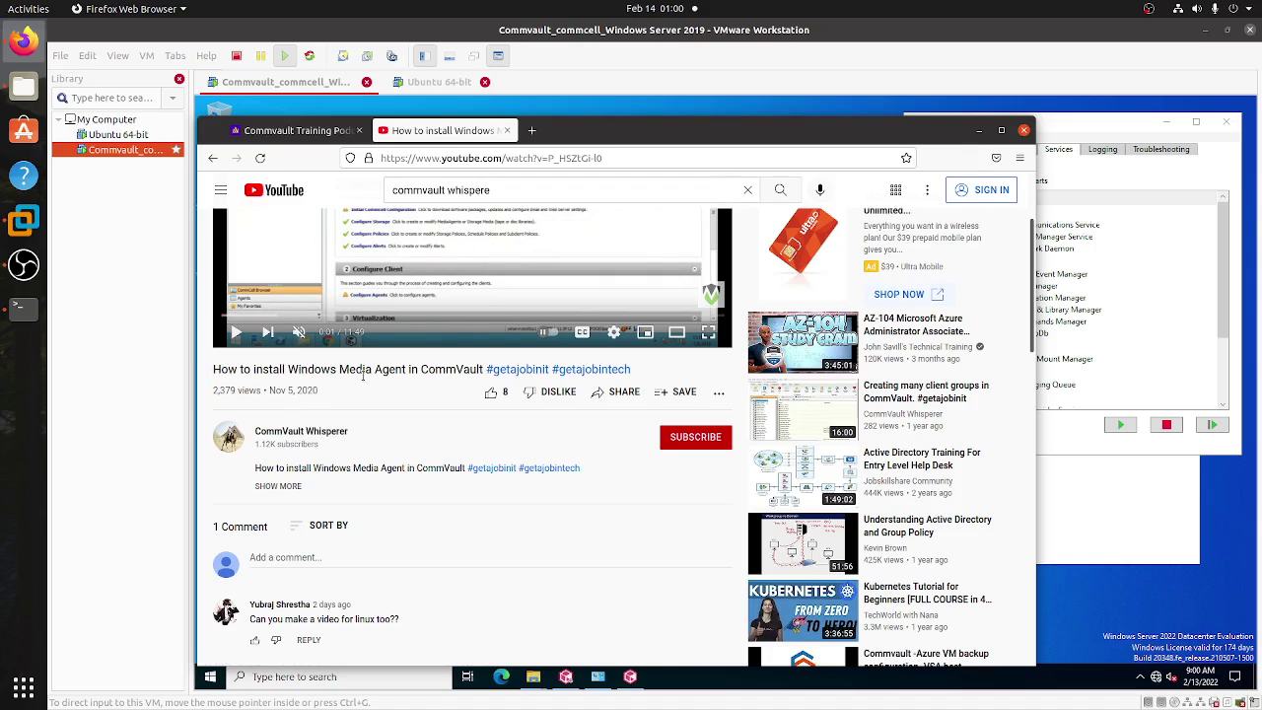
{"action": "scroll", "coordinate": [417, 576], "scroll_direction": "down", "scroll_amount": 1}
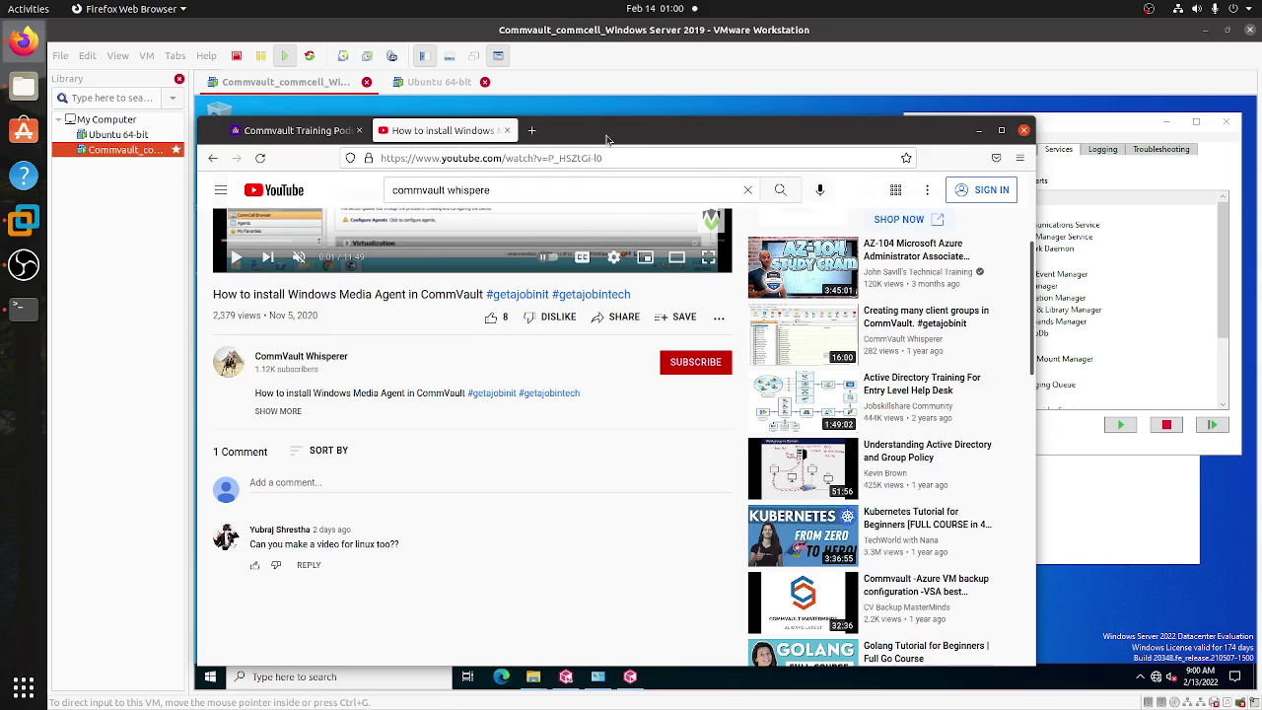
{"action": "left_click_drag", "start_coordinate": [608, 139], "coordinate": [695, 147]}
- Close Network and Sharing Center, keep the 172.16.11.128 connection details visible, and switch to the Ubuntu VM
{"action": "key", "text": "super+h"}
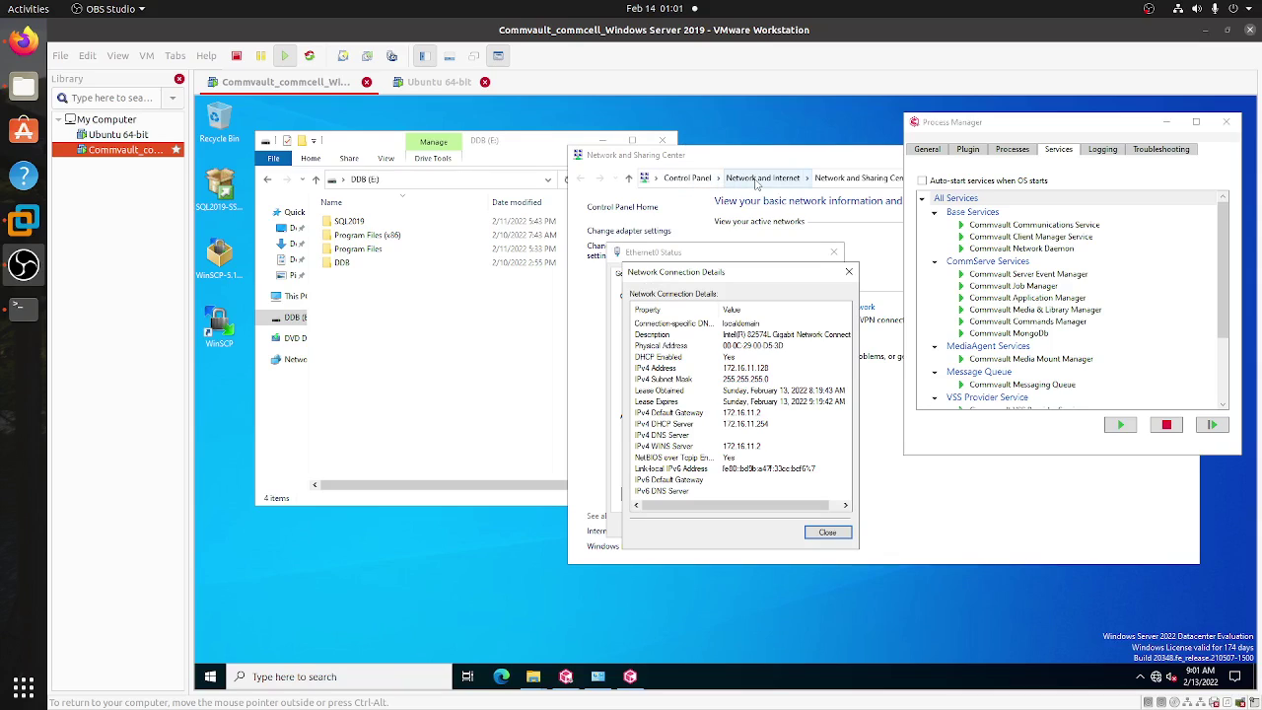
{"action": "left_click_drag", "start_coordinate": [784, 162], "coordinate": [718, 162]}
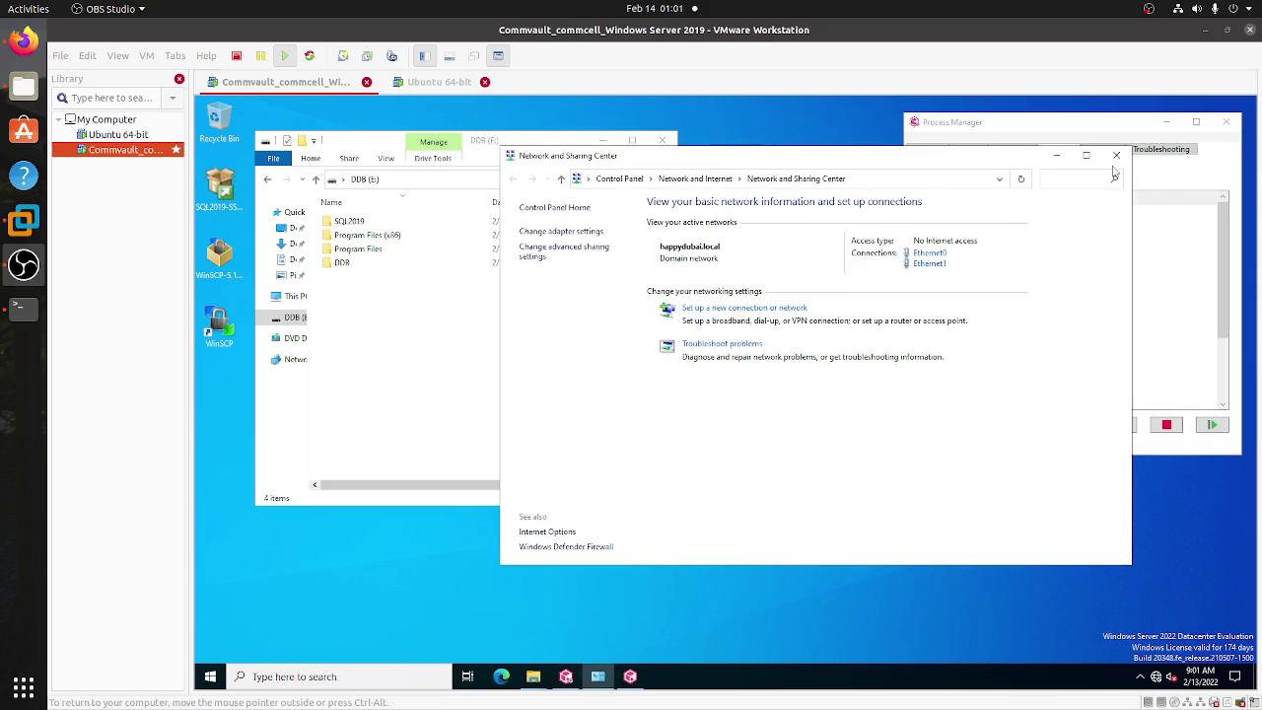
{"action": "left_click", "coordinate": [1116, 155]}
{"action": "left_click_drag", "start_coordinate": [737, 274], "coordinate": [839, 236]}
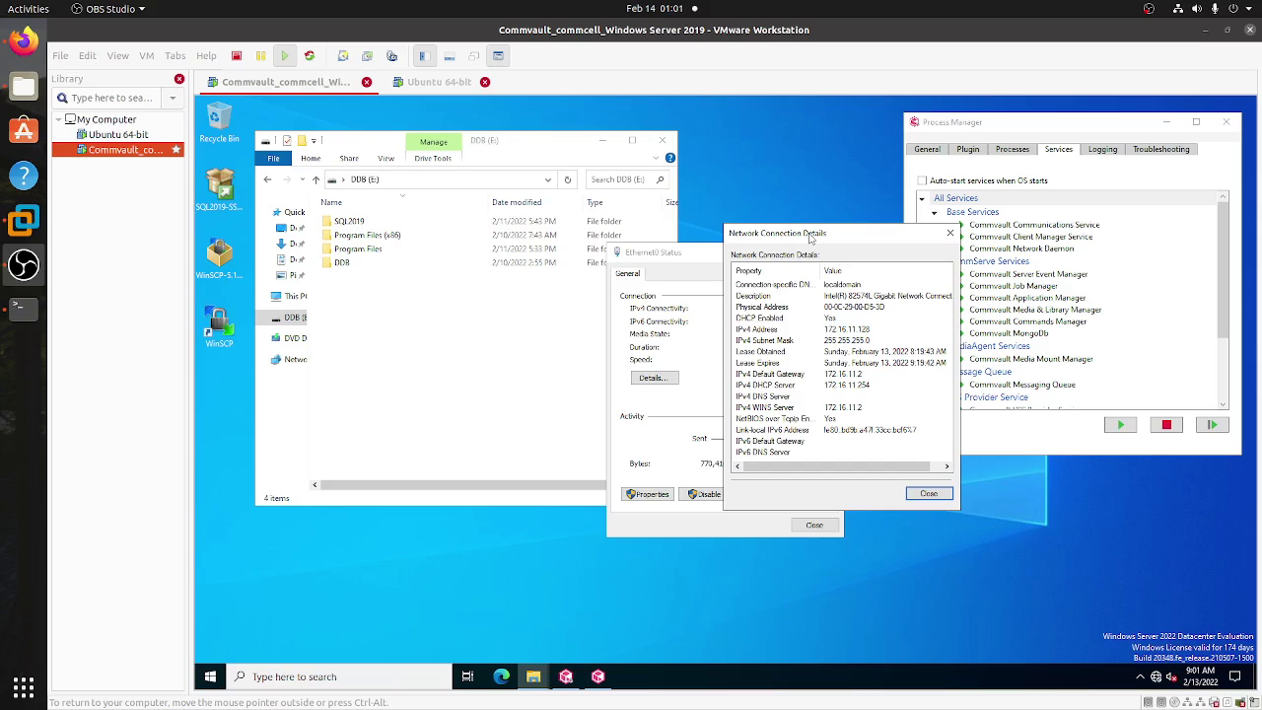
{"action": "left_click_drag", "start_coordinate": [810, 236], "coordinate": [734, 220]}
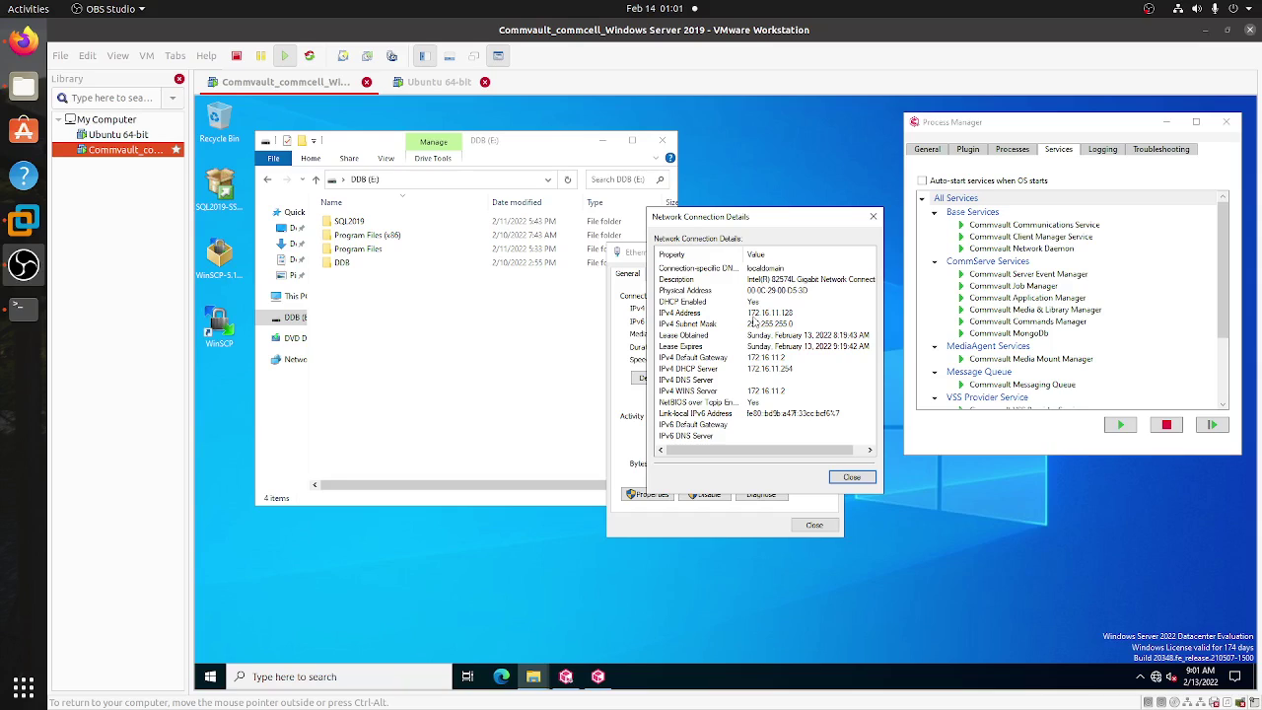
{"action": "left_click", "coordinate": [107, 140]}
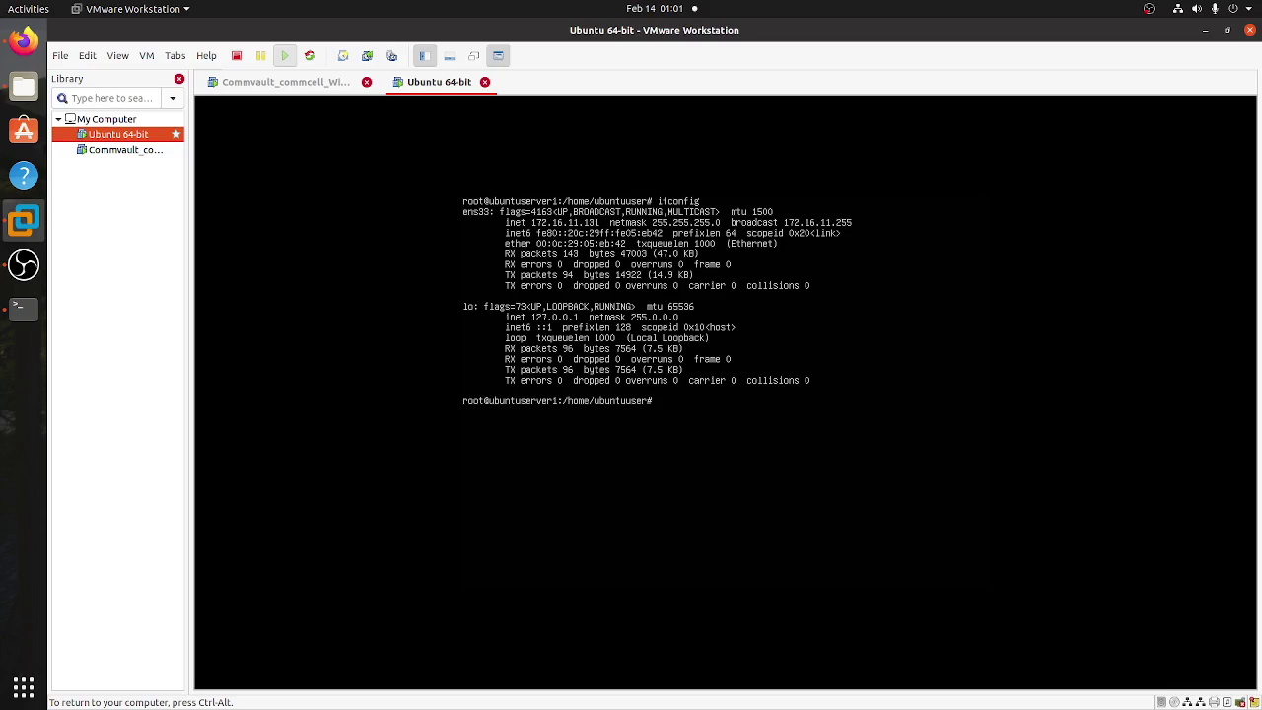
- Ping 172.16.11.128 from the Ubuntu terminal and stop it after three replies with 0% loss
{"action": "type", "text": "ing"}
{"action": "key", "text": "ctrl+alt"}
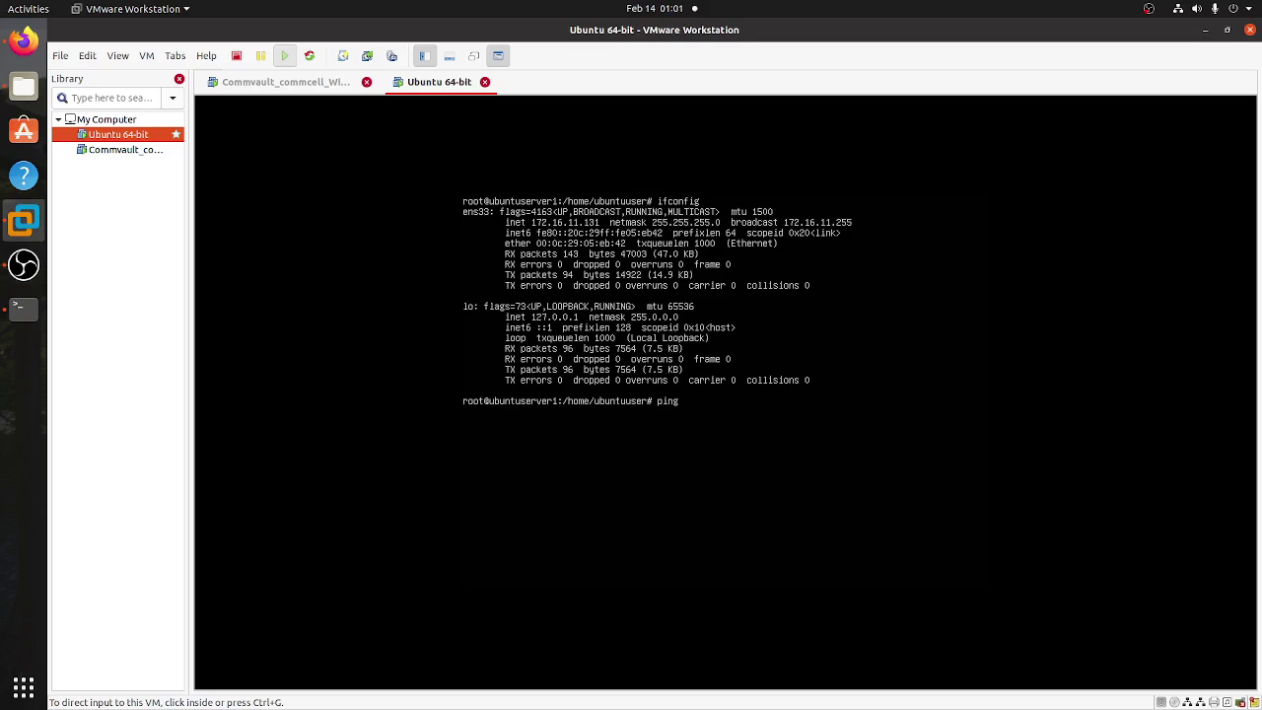
{"action": "left_click", "coordinate": [1068, 456]}
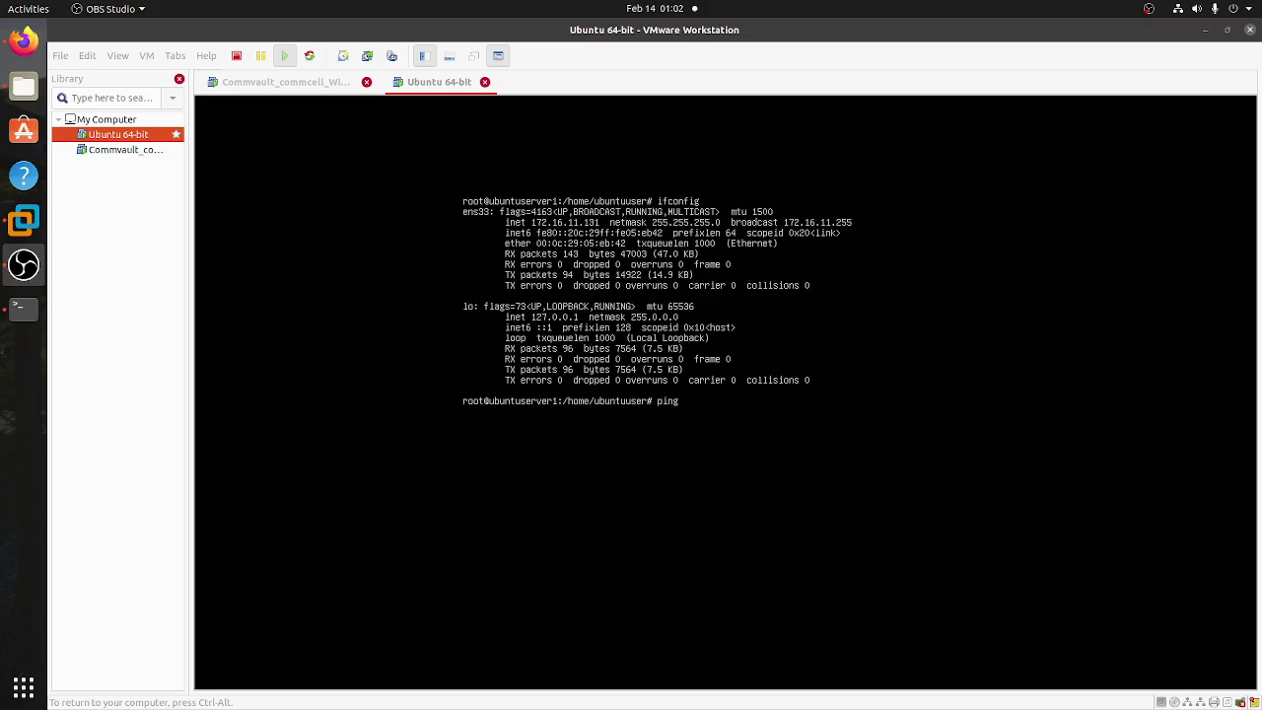
{"action": "type", "text": "172.16.11.128"}
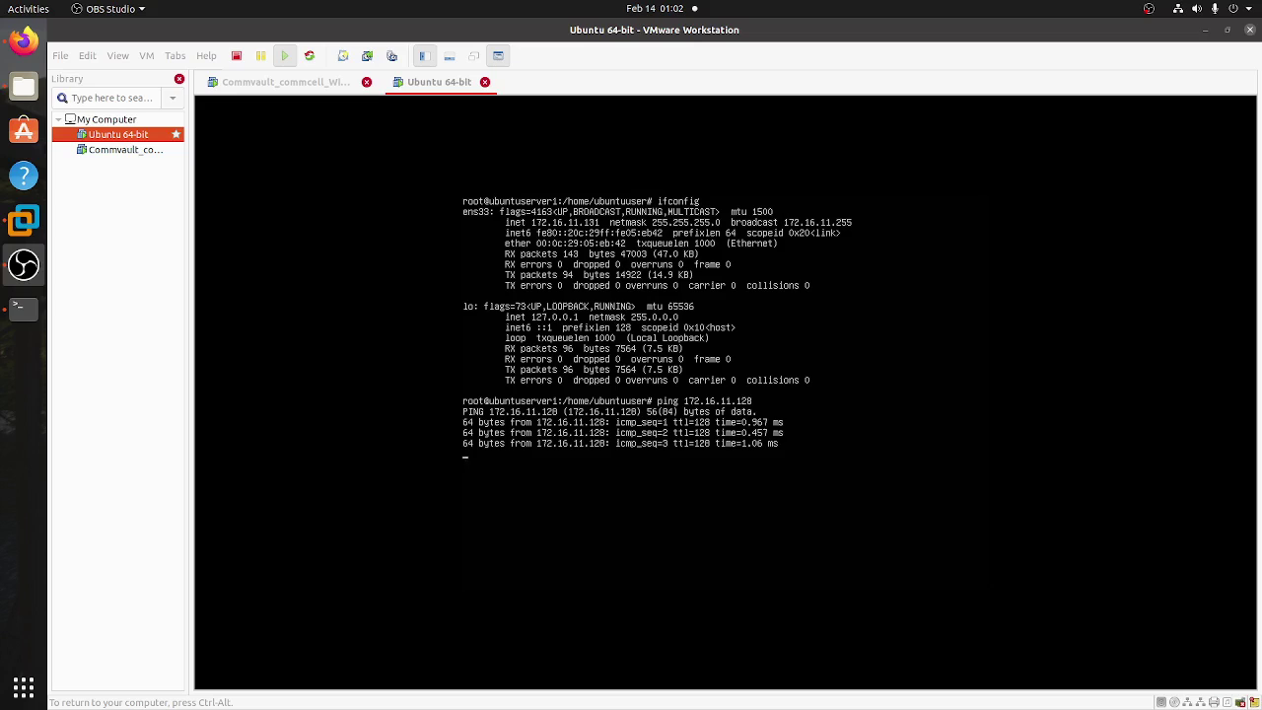
{"action": "key", "text": "ctrl+c"}
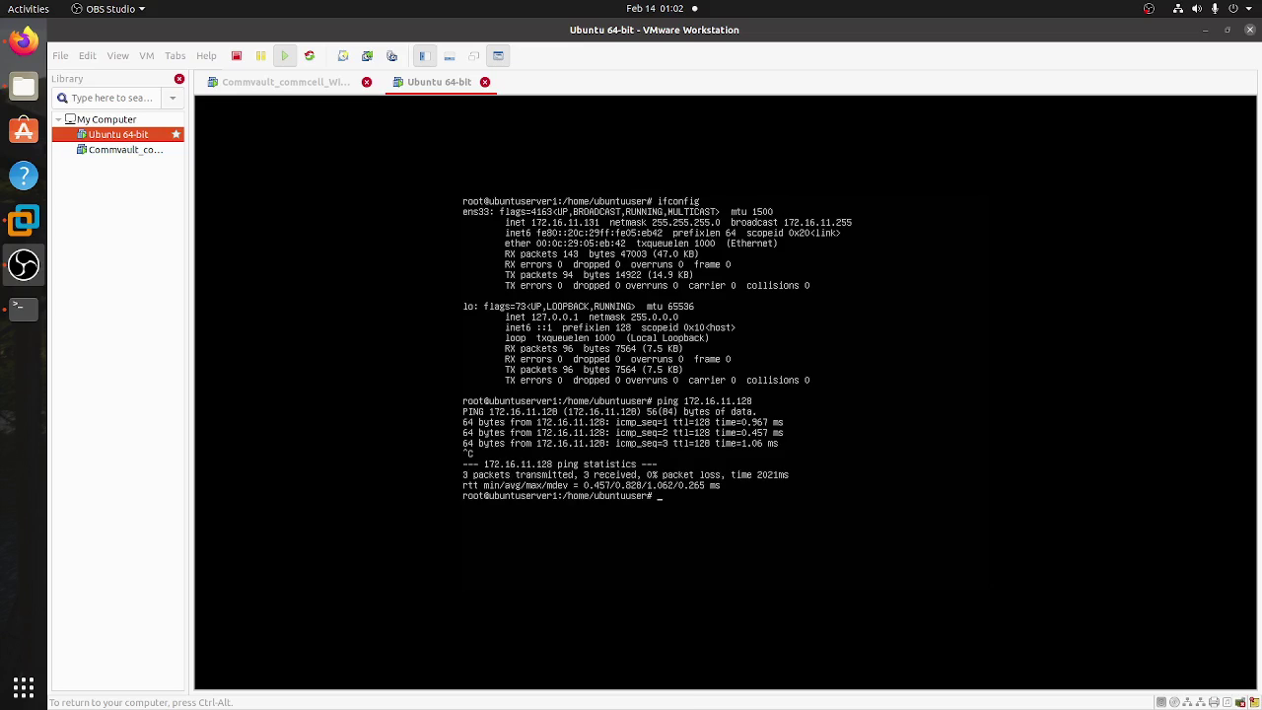
{"action": "key", "text": "ctrl+alt"}
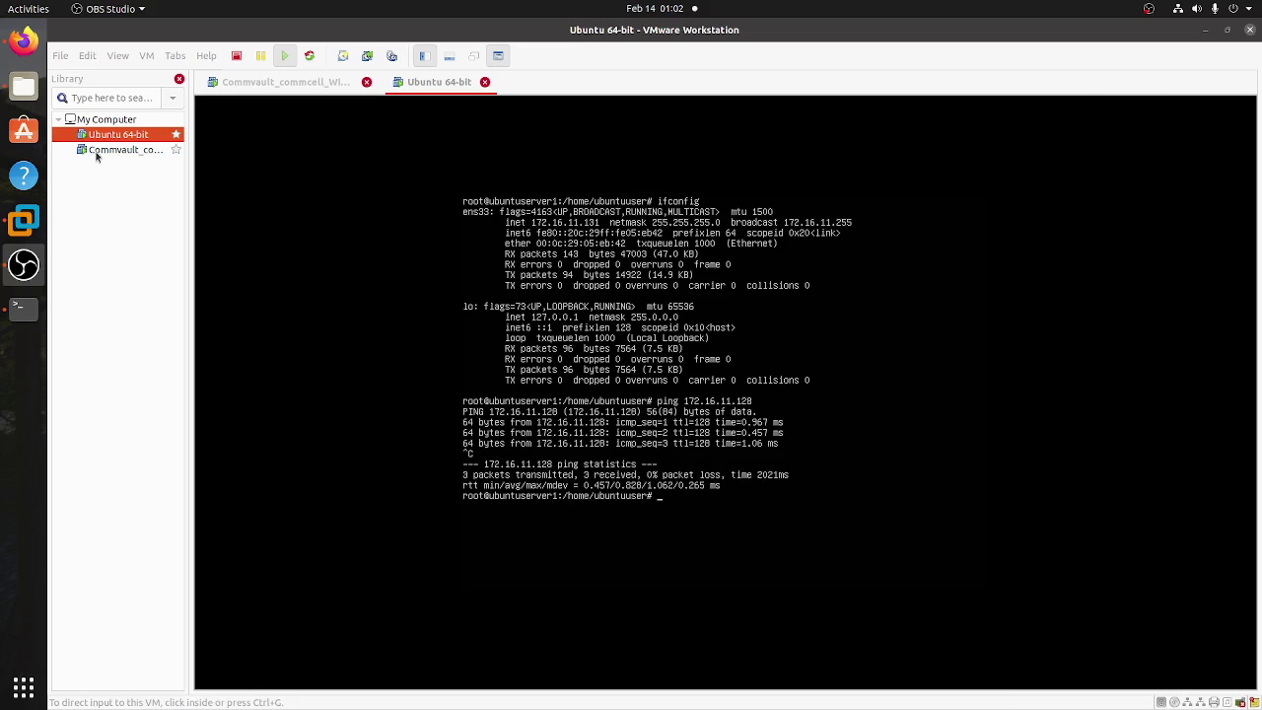
- On the Windows Server VM, close the connection dialogs, shift File Explorer, and launch the WinSCP shortcut
{"action": "left_click", "coordinate": [113, 150]}
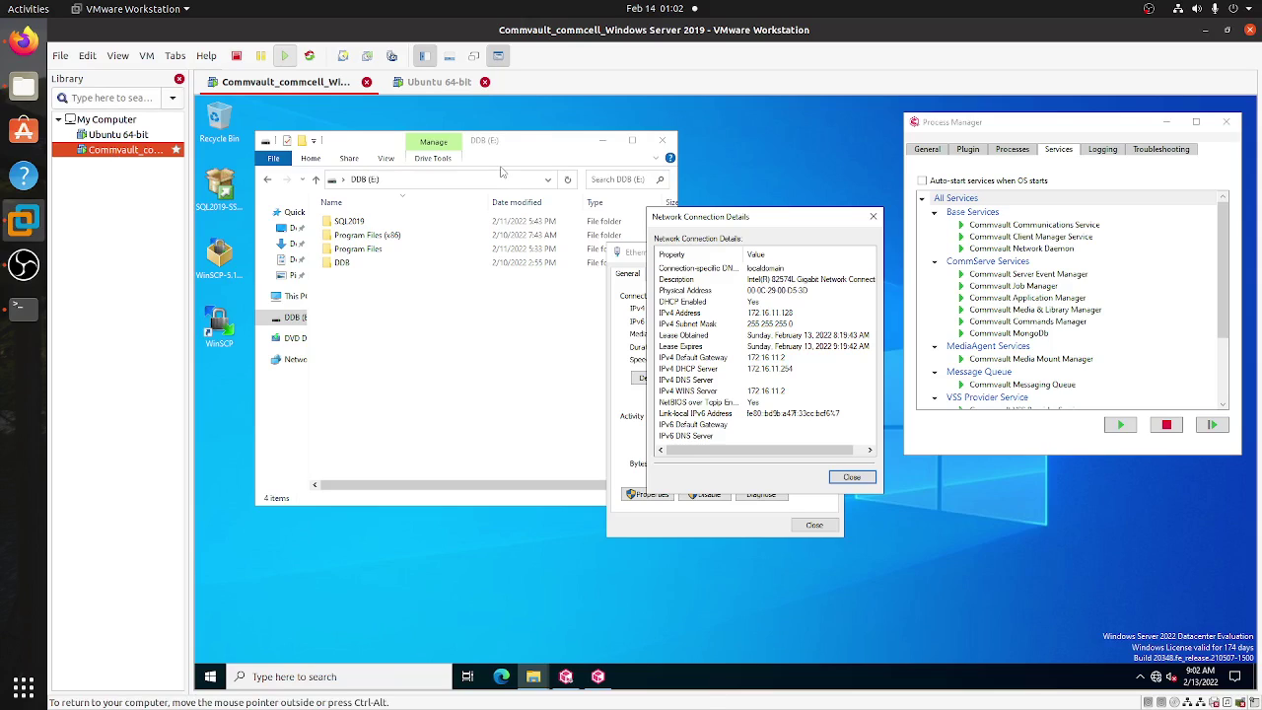
{"action": "left_click", "coordinate": [873, 219]}
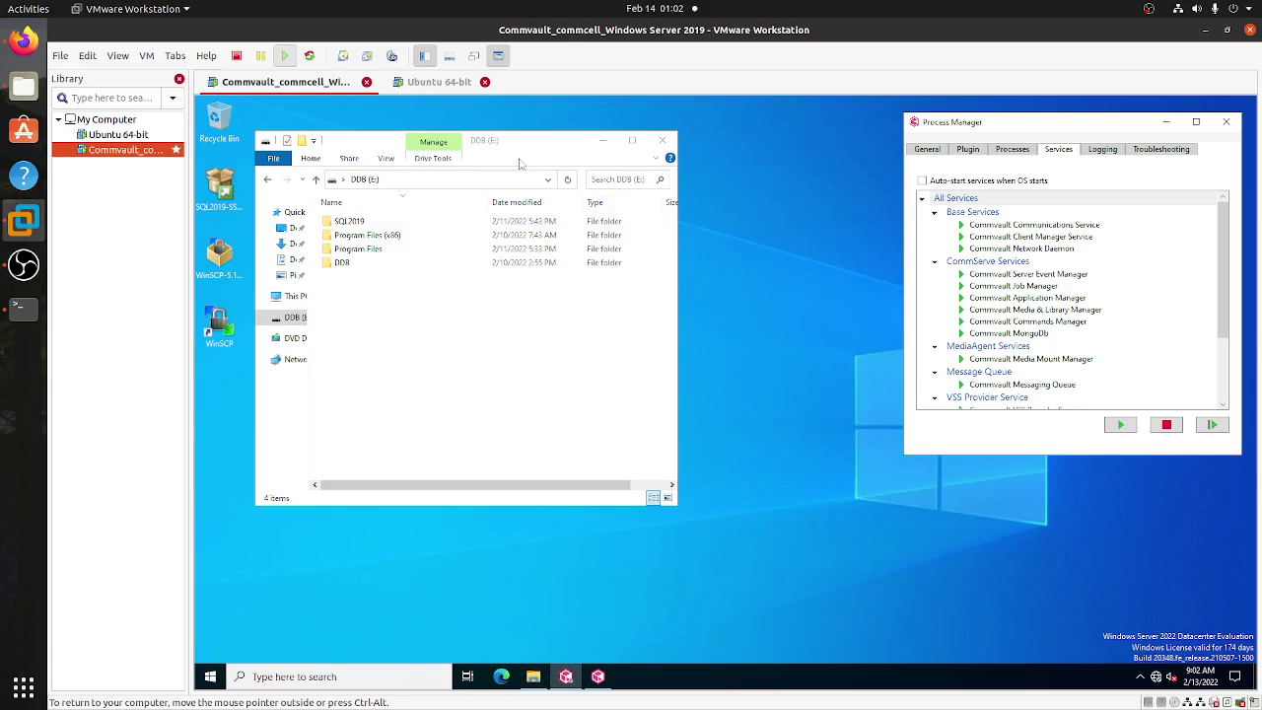
{"action": "left_click_drag", "start_coordinate": [521, 163], "coordinate": [613, 156]}
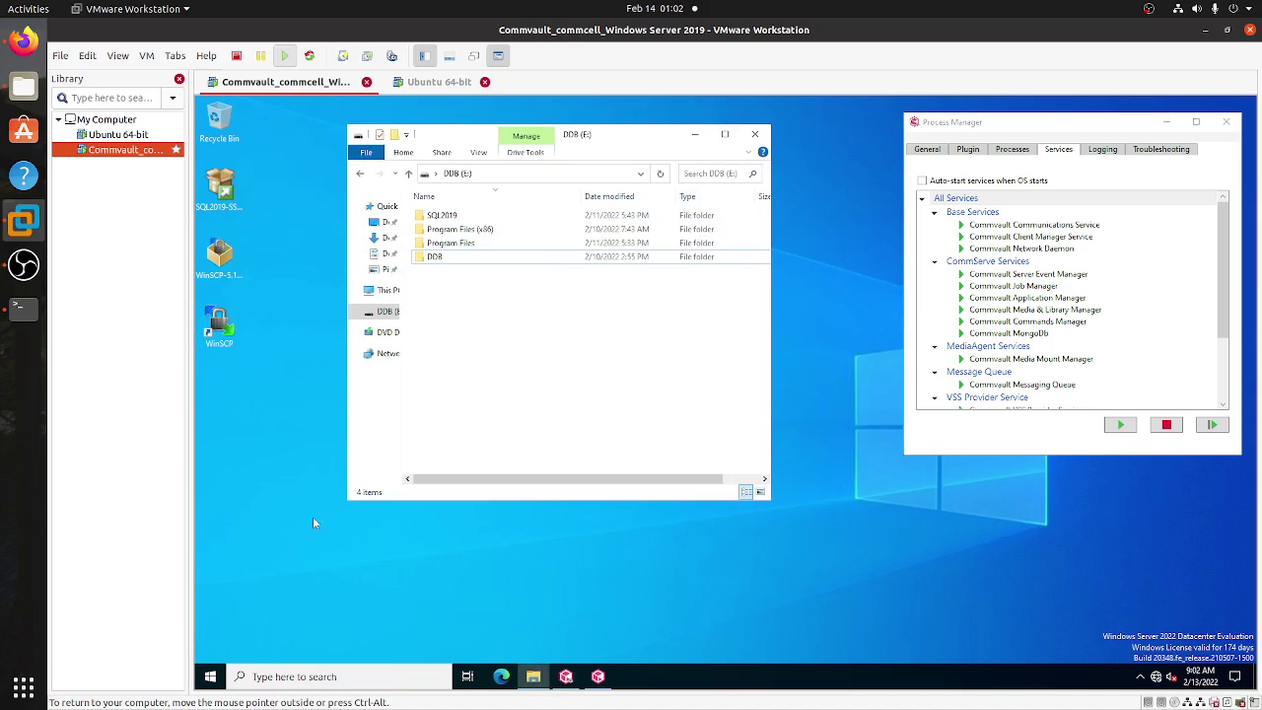
{"action": "left_click", "coordinate": [219, 330]}
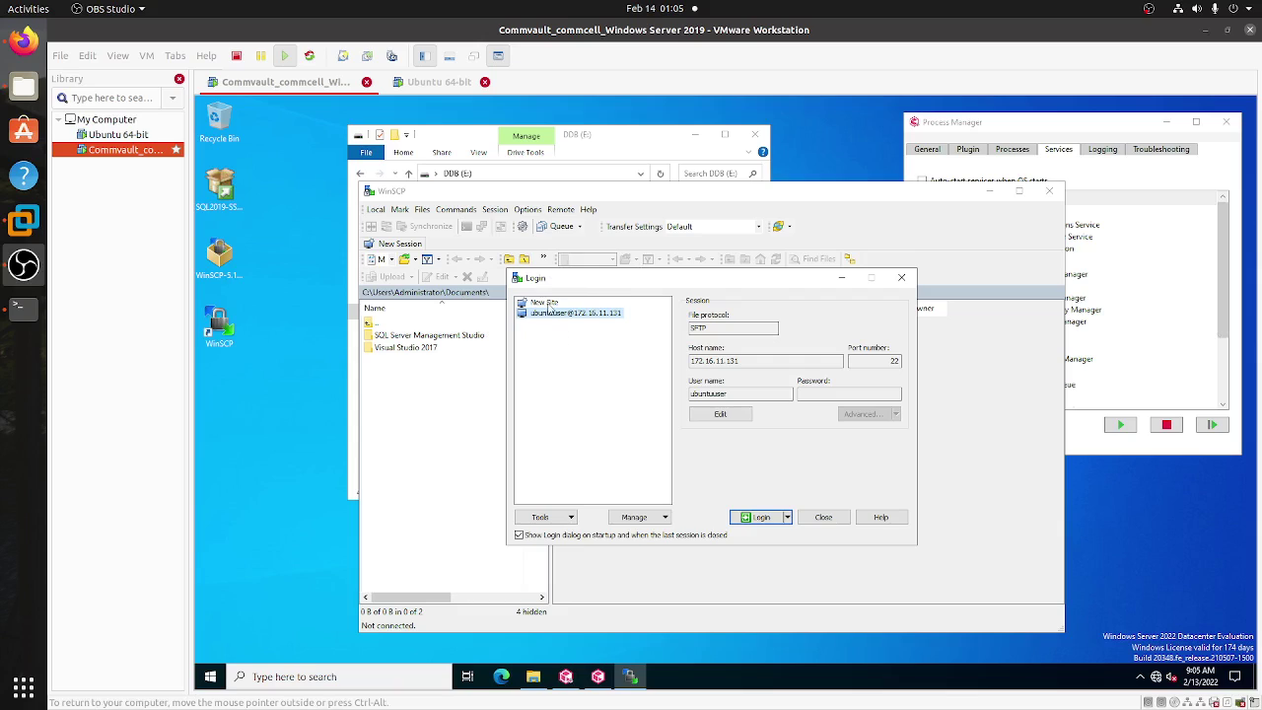
- Log in to the saved 172.16.11.131 SFTP site in WinSCP with the Ubuntu user's password
{"action": "left_click_drag", "start_coordinate": [603, 279], "coordinate": [567, 321]}
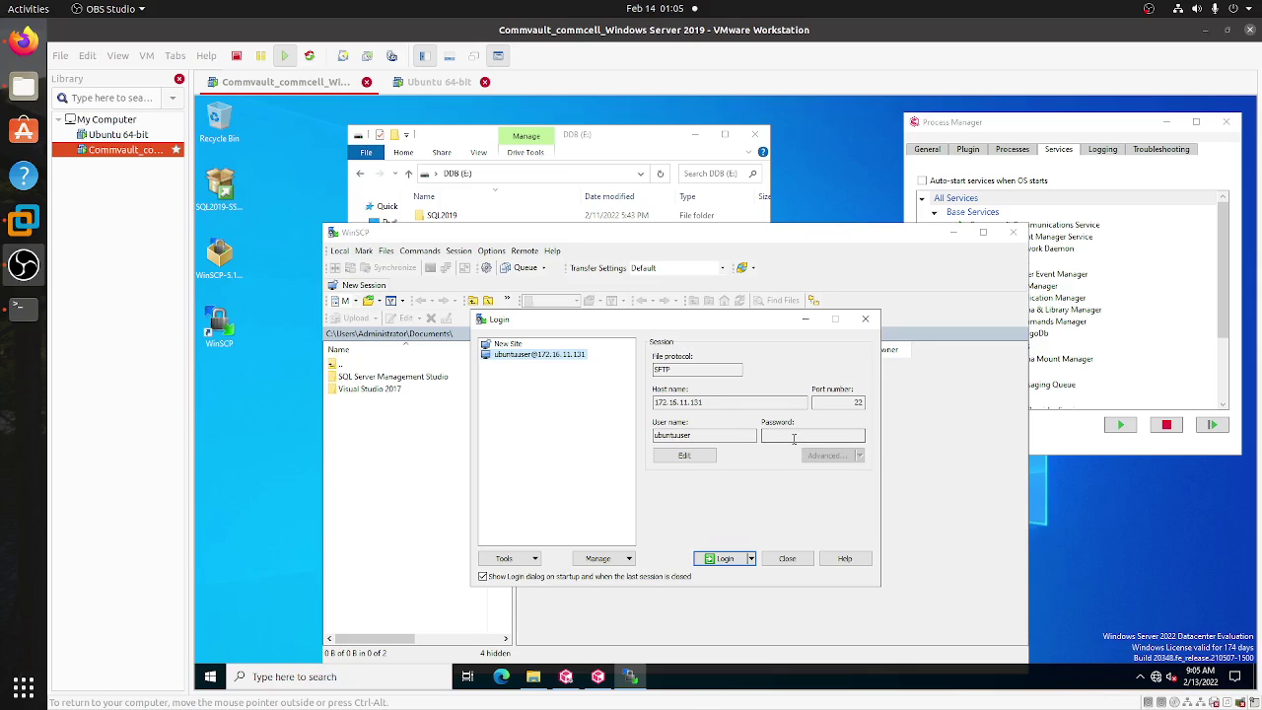
{"action": "left_click", "coordinate": [722, 559]}
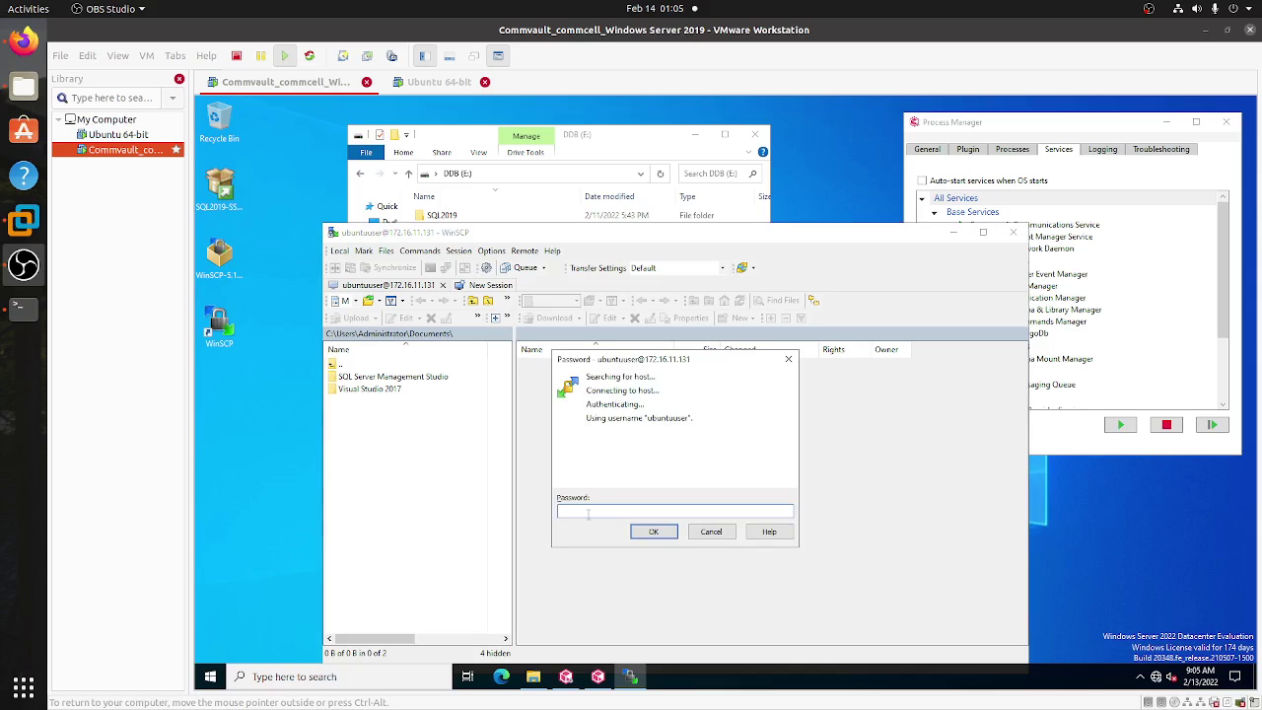
{"action": "type", "text": "u•••••••••••"}
{"action": "key", "text": "Return"}
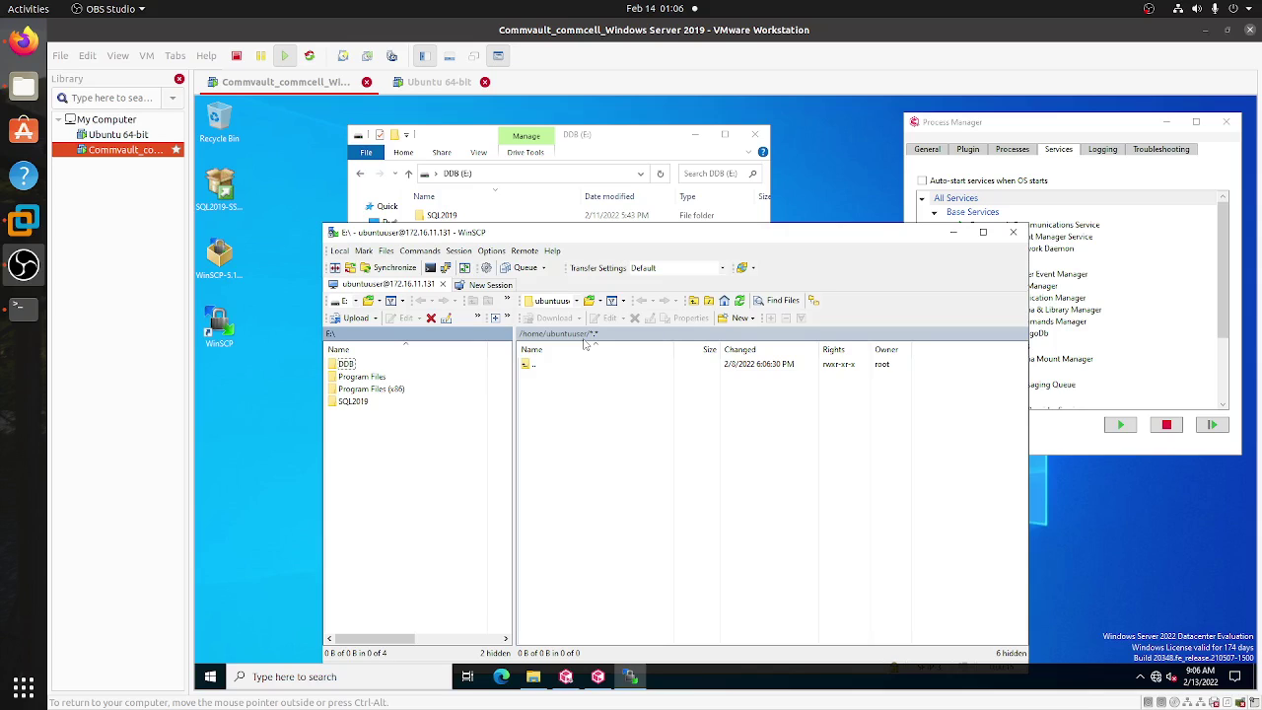
- Open a new File Explorer window on the Downloads folder holding CommvaultExpress_Media_11_26
{"action": "left_click_drag", "start_coordinate": [525, 238], "coordinate": [690, 181]}
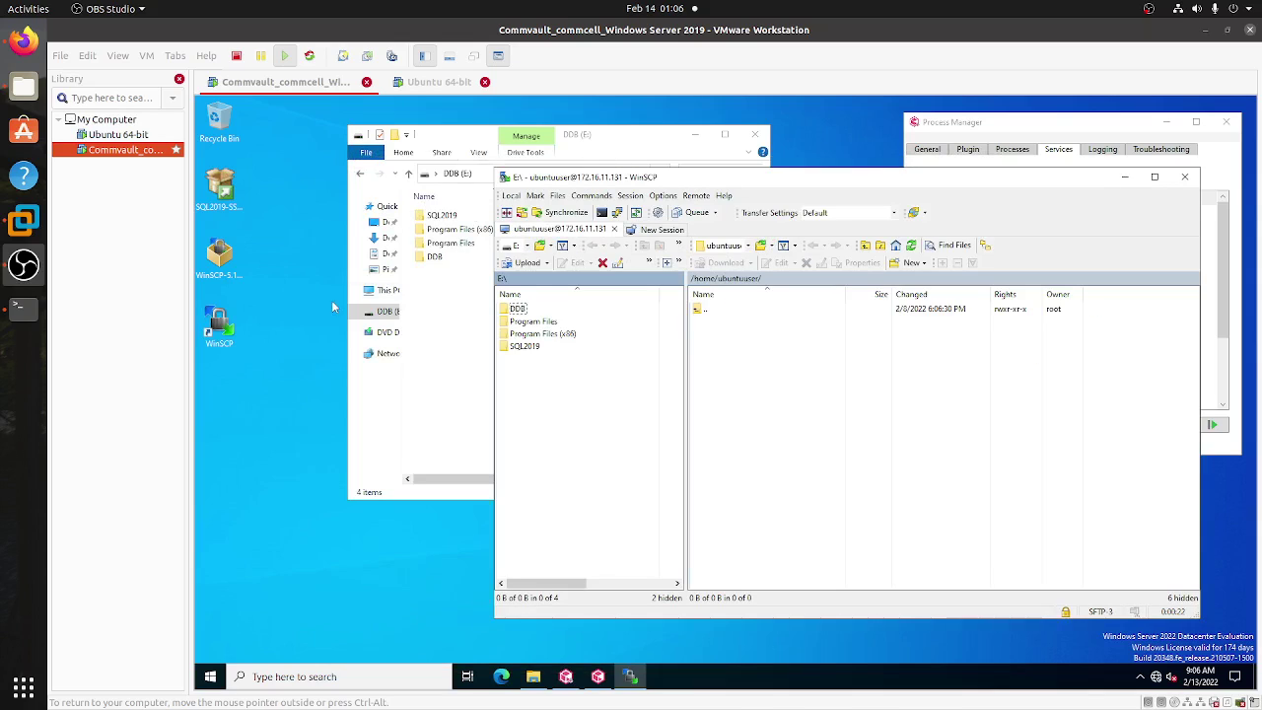
{"action": "left_click", "coordinate": [210, 676]}
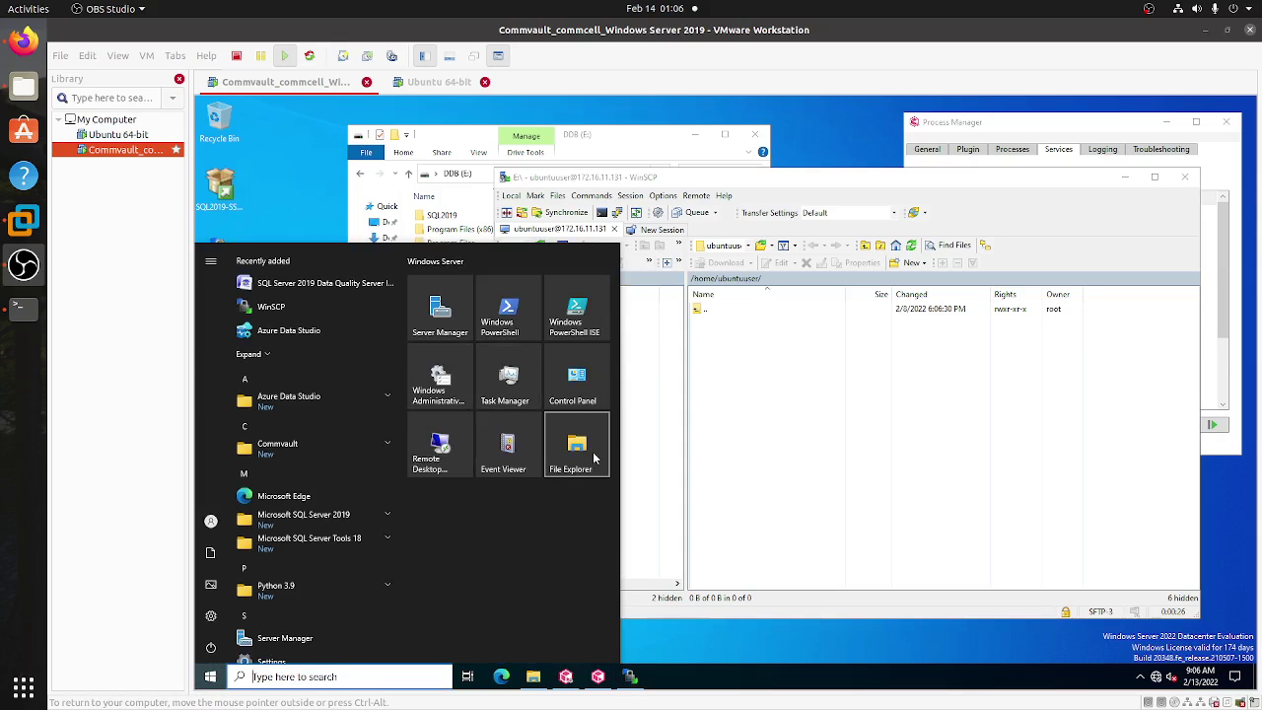
{"action": "left_click", "coordinate": [576, 449]}
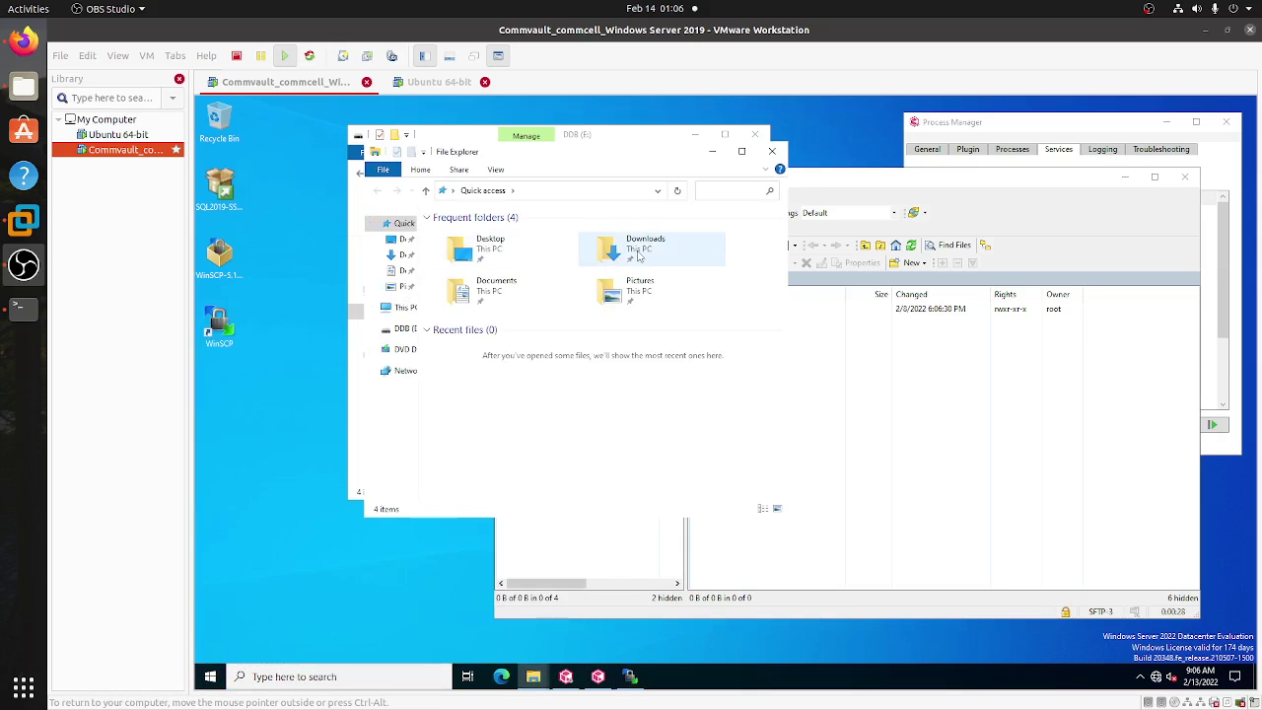
{"action": "double_click", "coordinate": [626, 252]}
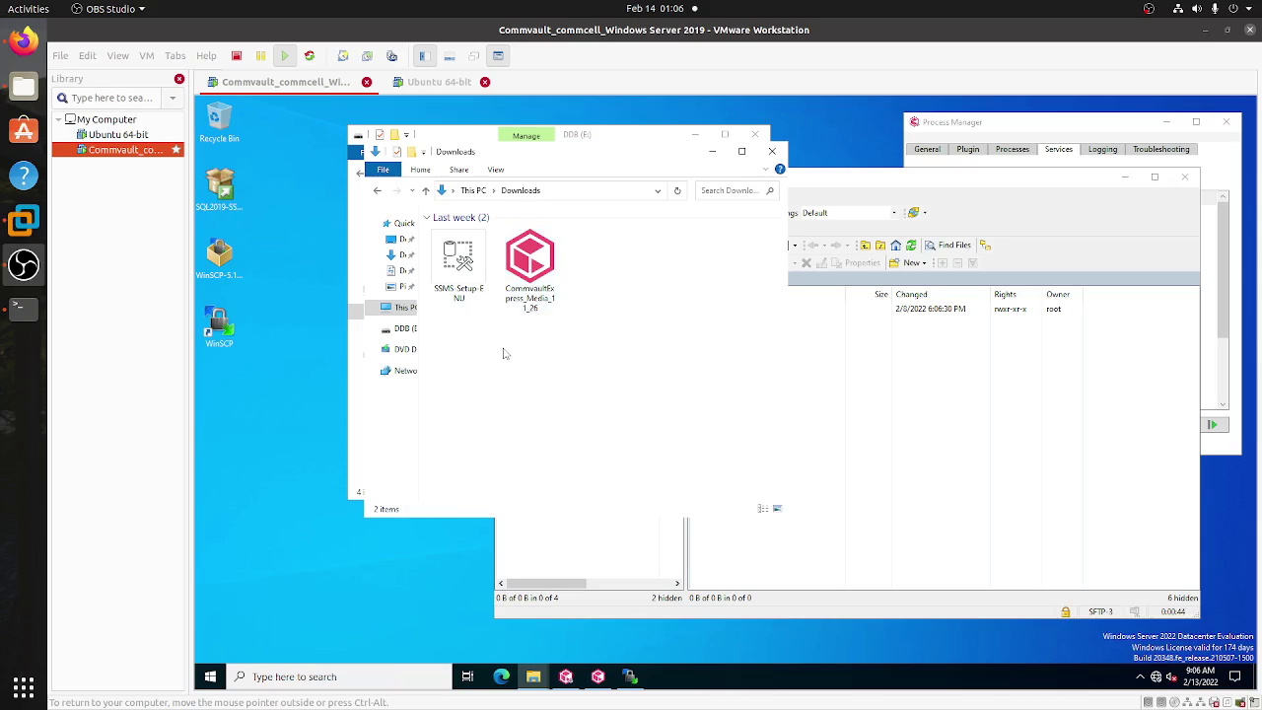
- Run CommvaultExpress_Media_11_26 and extract its installer files to the default destination folder
{"action": "double_click", "coordinate": [535, 266]}
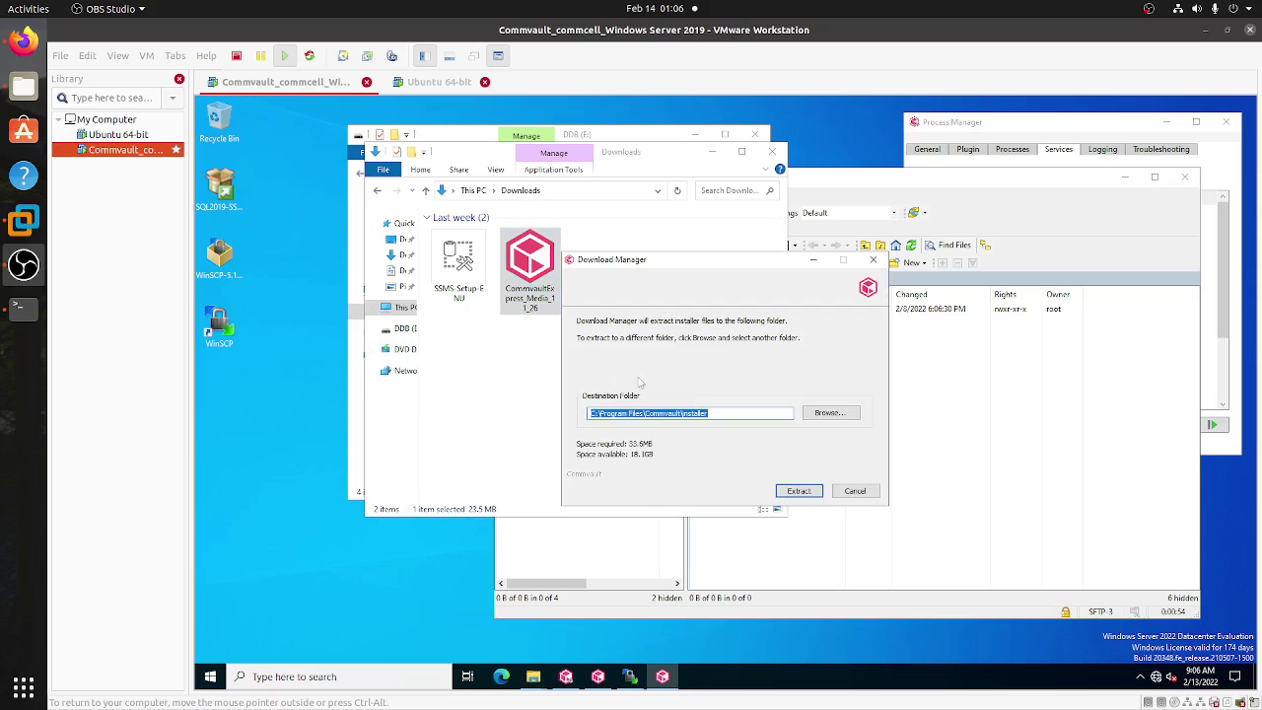
{"action": "left_click", "coordinate": [798, 490]}
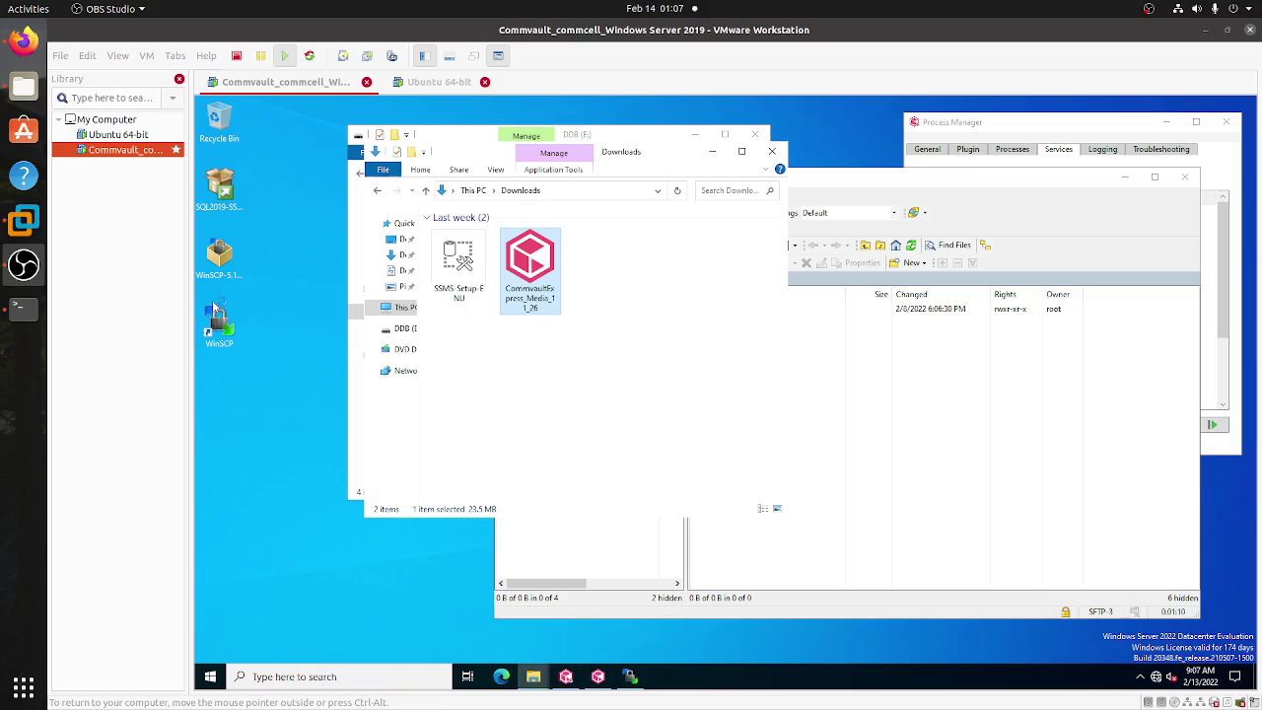
{"action": "left_click", "coordinate": [292, 287]}
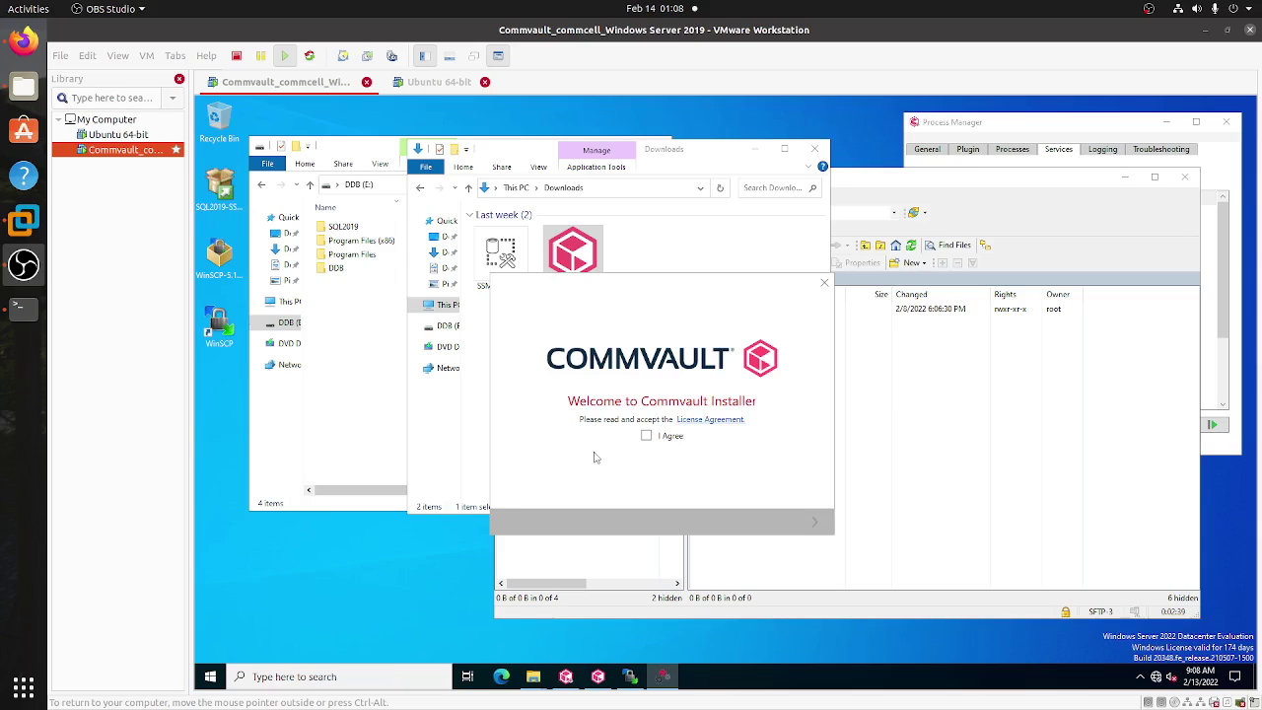
- Tick I Agree to accept the Commvault installer's license agreement
{"action": "left_click", "coordinate": [645, 437]}
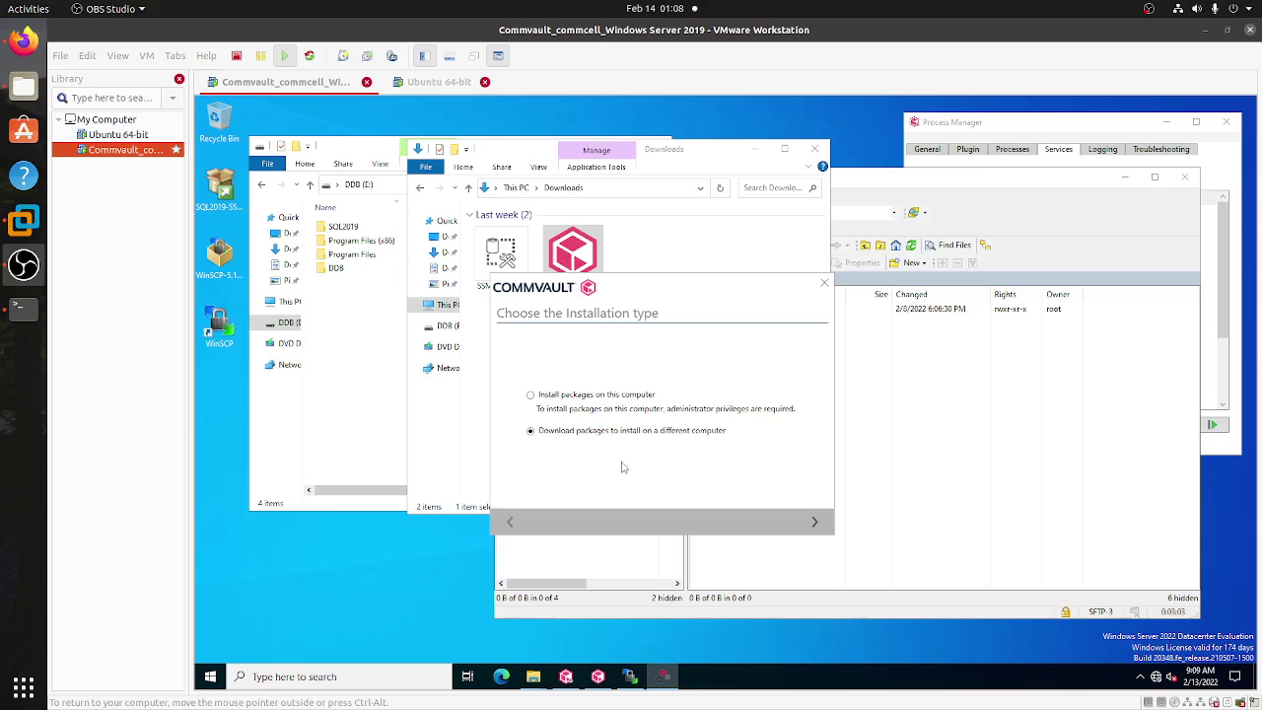
- Choose Unix Linux-x86-64 as the only target operating system, excluding Windows, and continue
{"action": "left_click", "coordinate": [811, 522]}
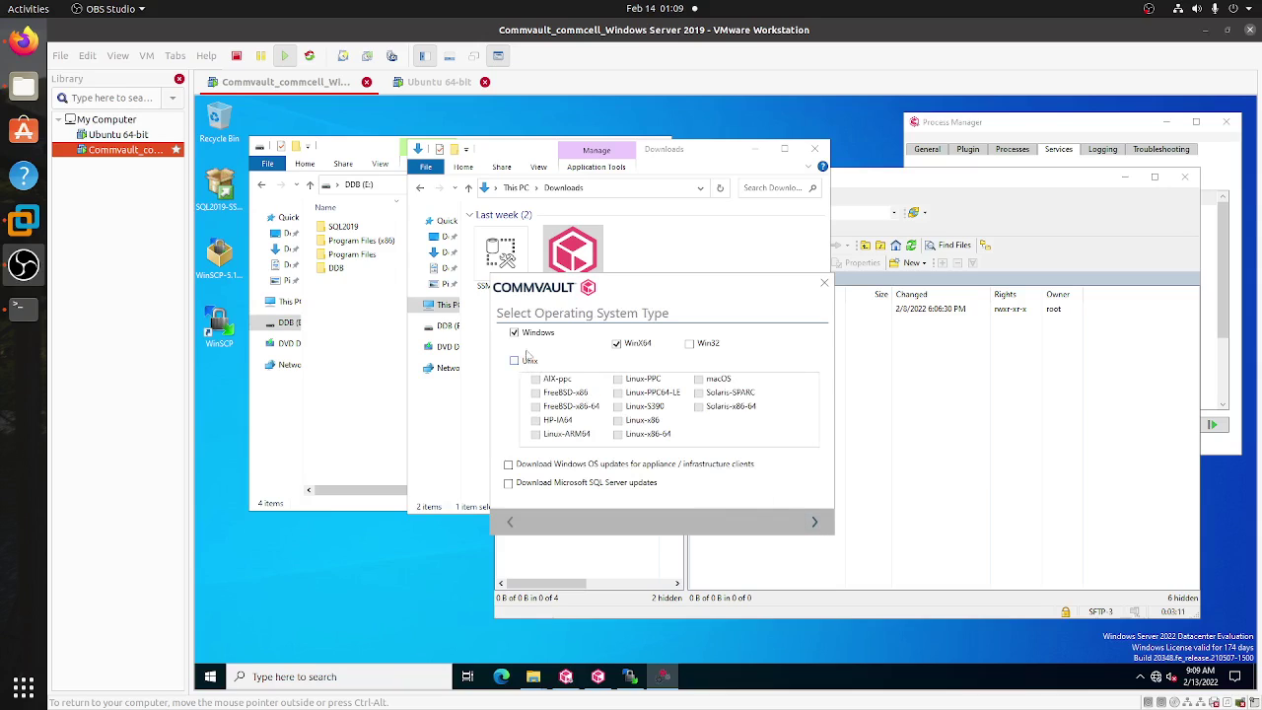
{"action": "left_click", "coordinate": [514, 333]}
{"action": "left_click", "coordinate": [513, 361]}
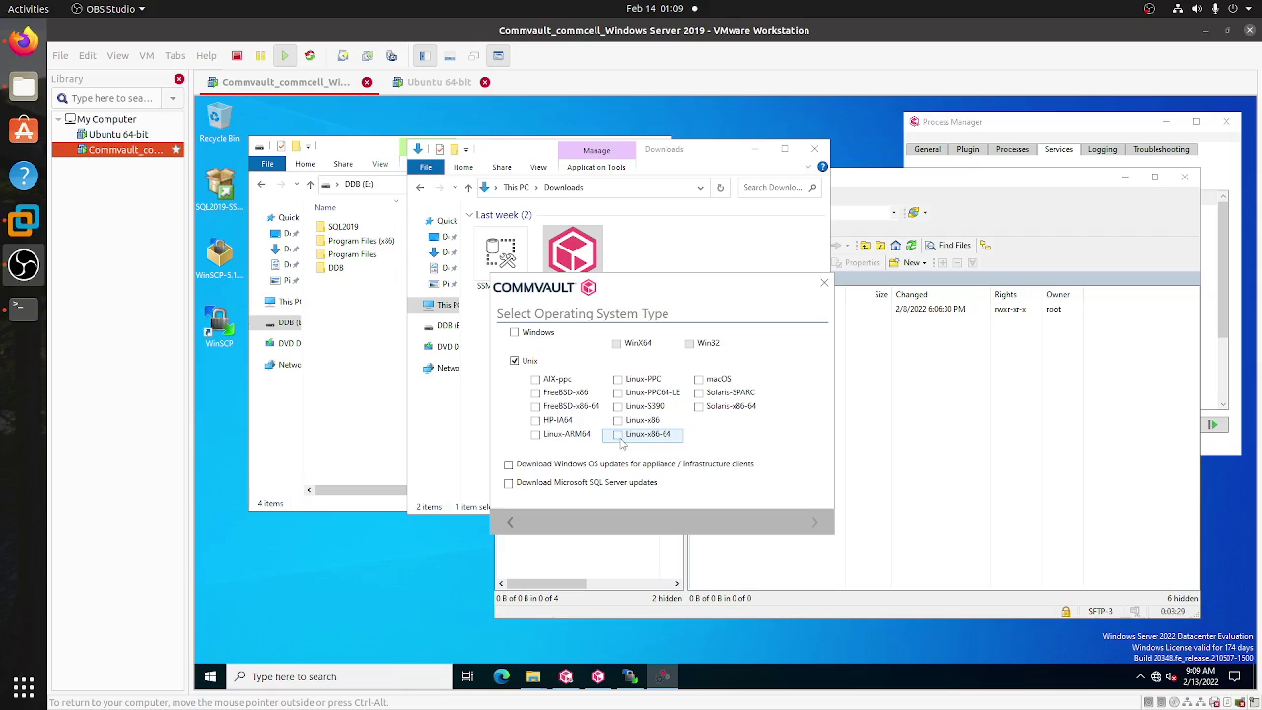
{"action": "left_click", "coordinate": [618, 434]}
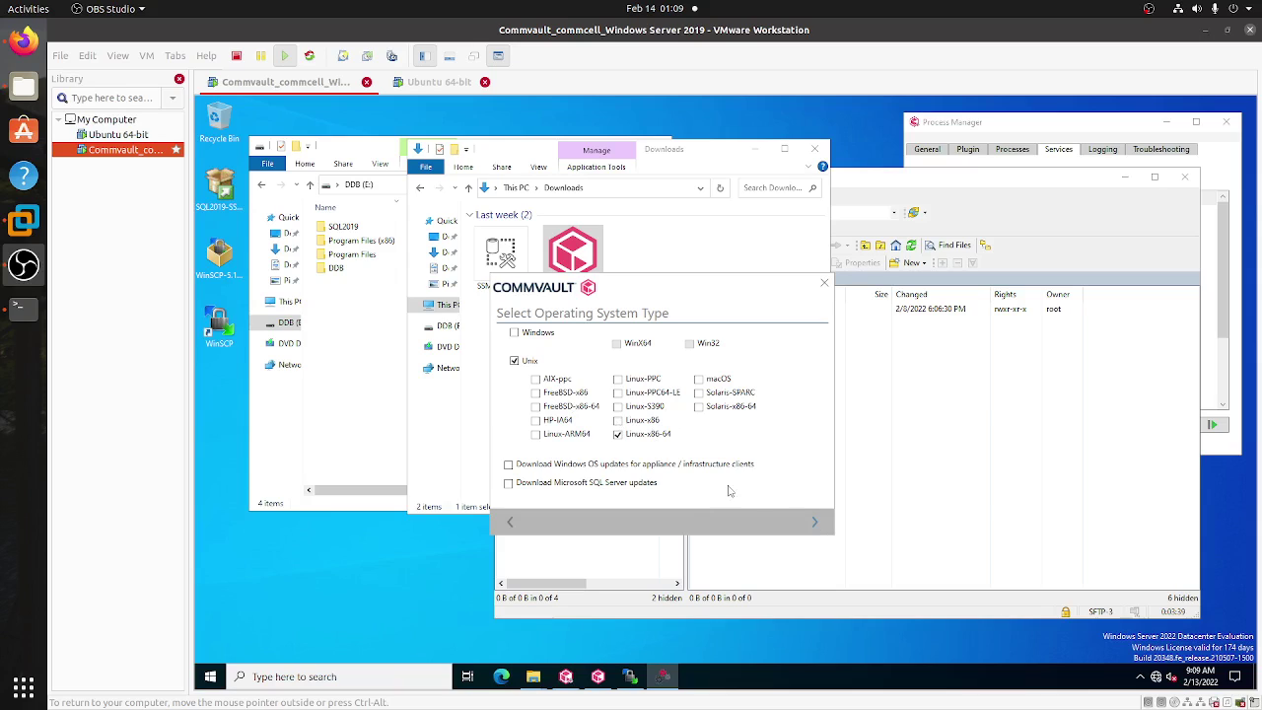
{"action": "left_click", "coordinate": [814, 521]}
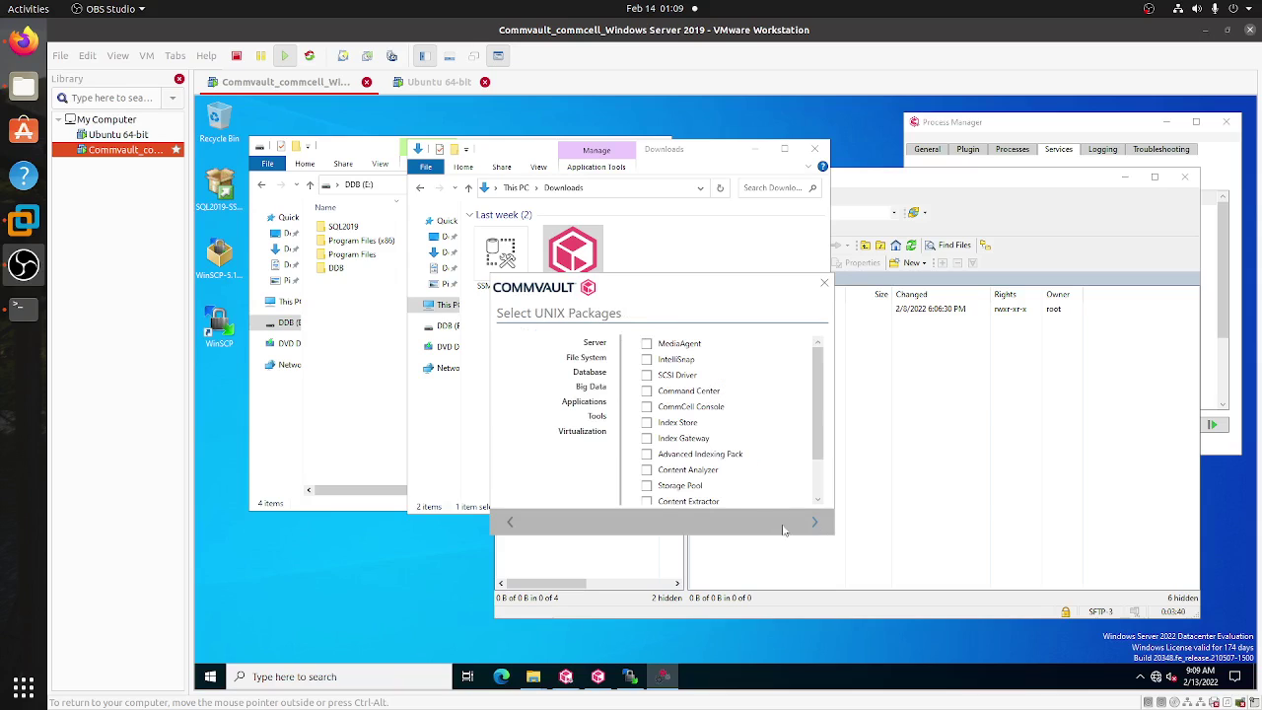
- Browse the Applications, Server and Virtualization categories and check MediaAgent under Server
{"action": "left_click", "coordinate": [557, 395]}
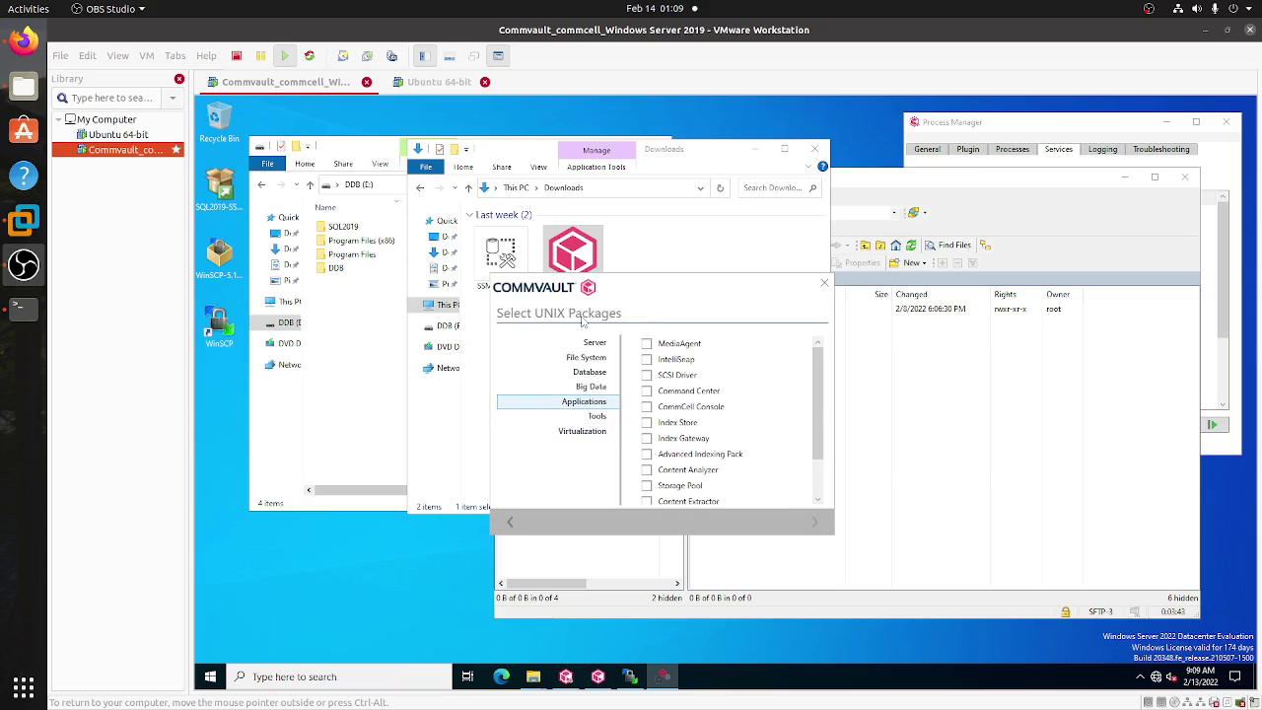
{"action": "left_click", "coordinate": [590, 348]}
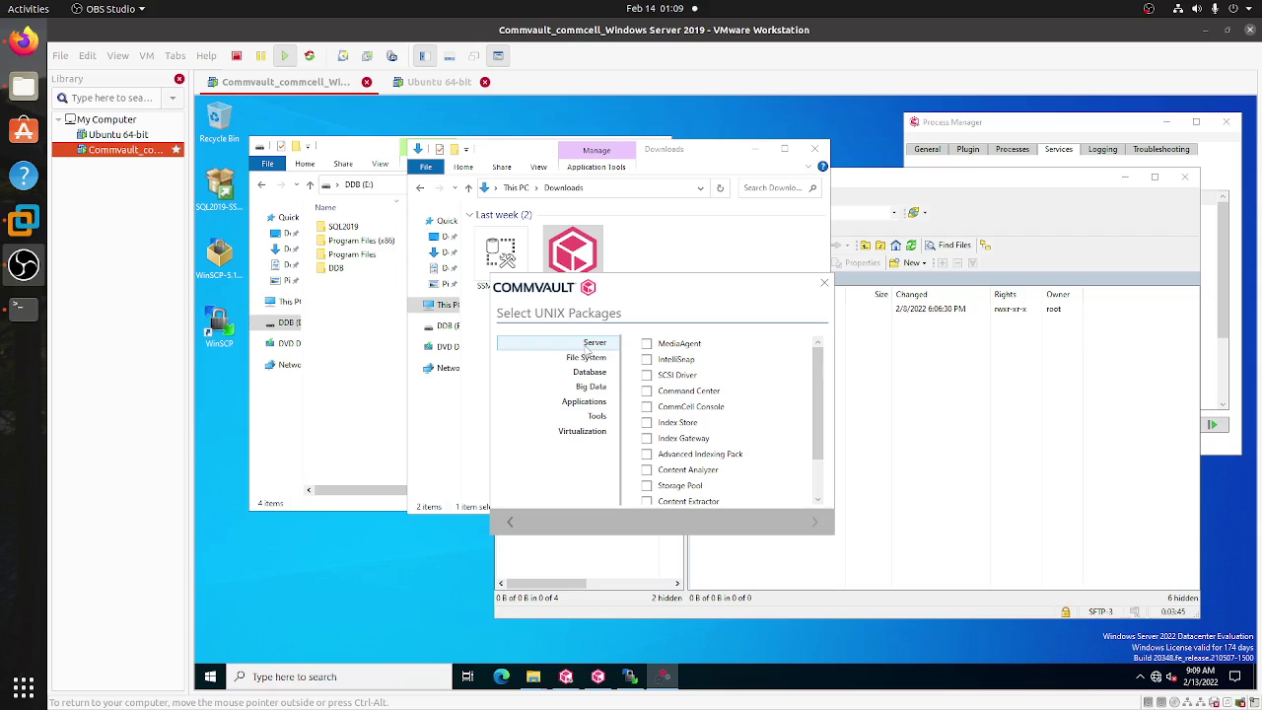
{"action": "left_click", "coordinate": [574, 437]}
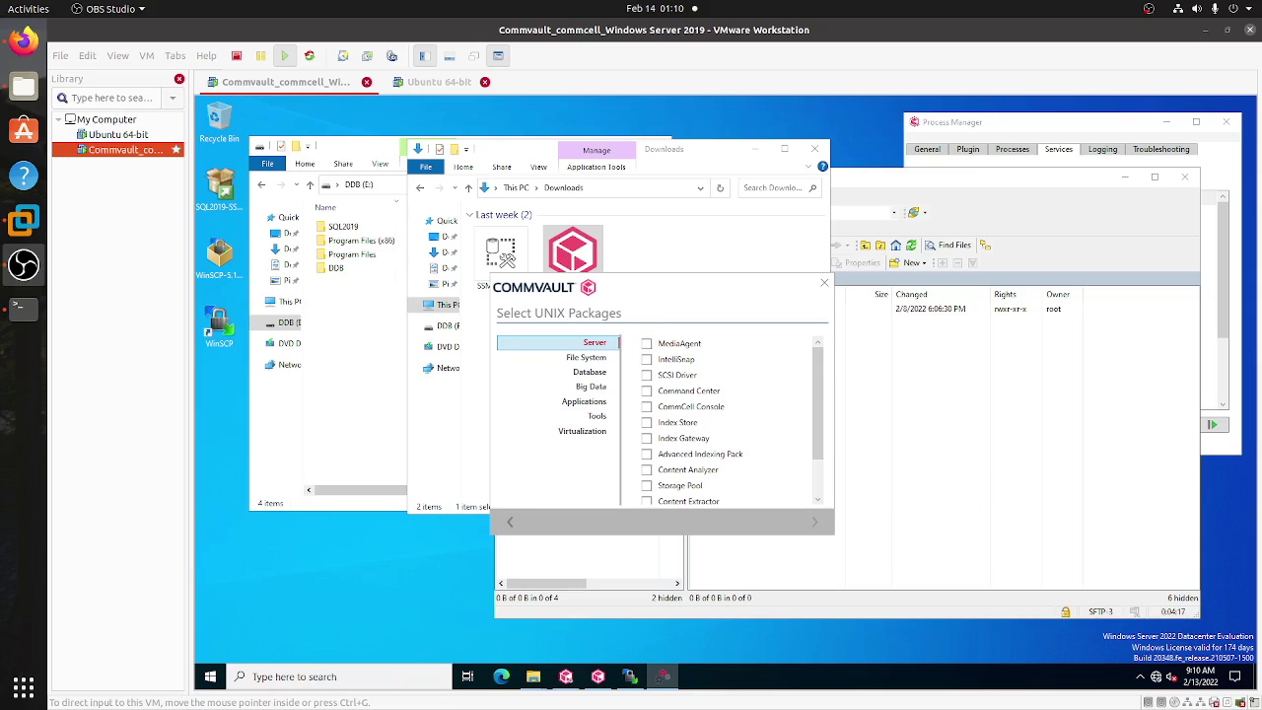
{"action": "left_click", "coordinate": [645, 343]}
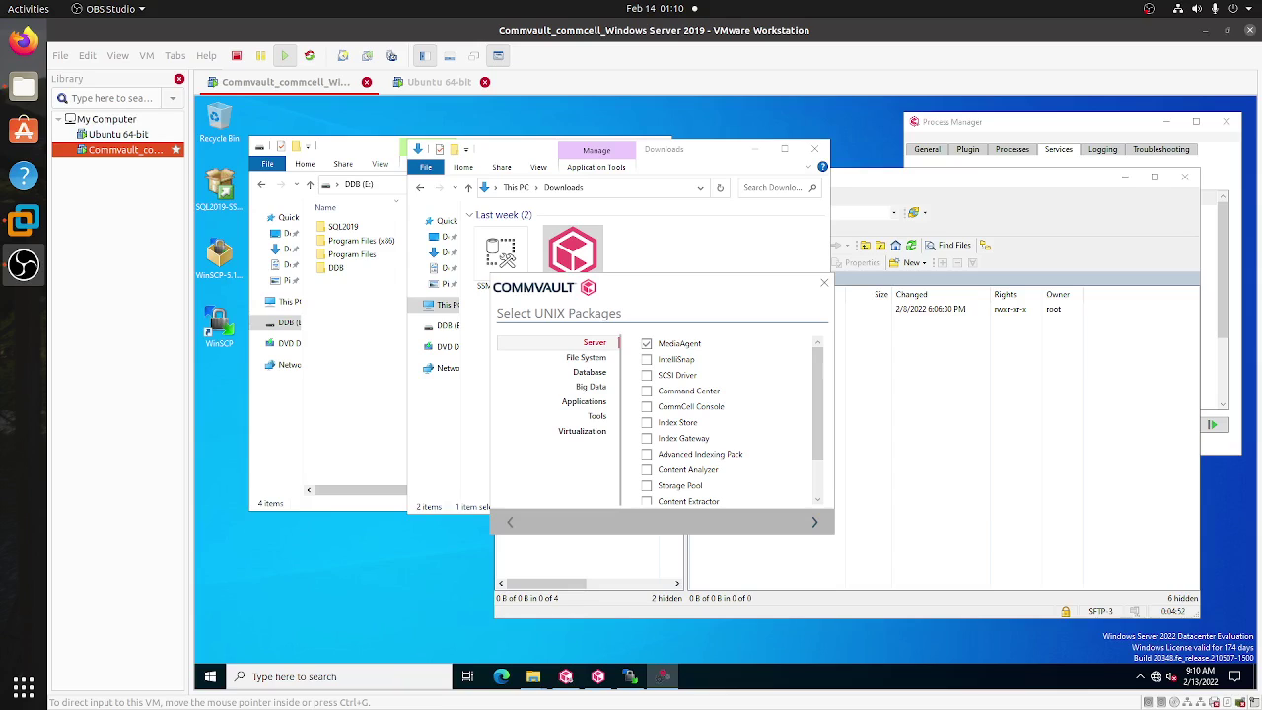
- Change the package download folder from the C: drive to E:\DownloadPackageLocation
{"action": "left_click", "coordinate": [815, 524]}
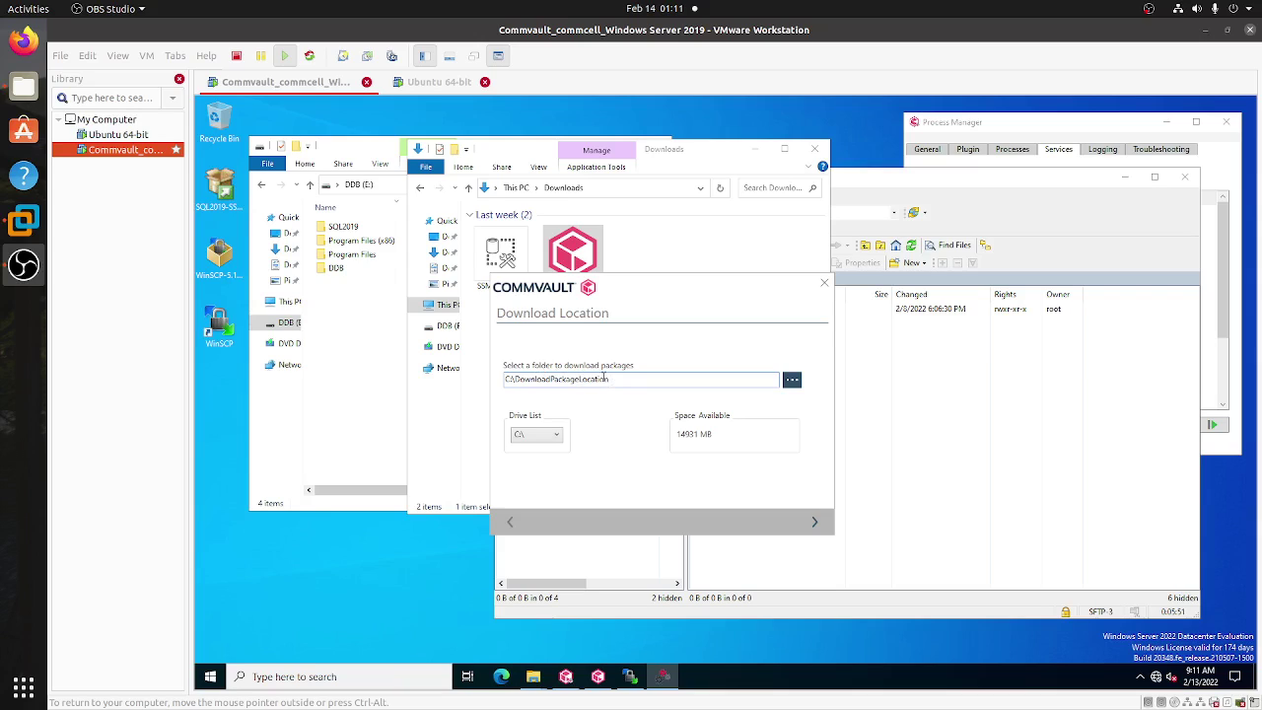
{"action": "key", "text": "BackSpace"}
{"action": "key", "text": "BackSpace"}
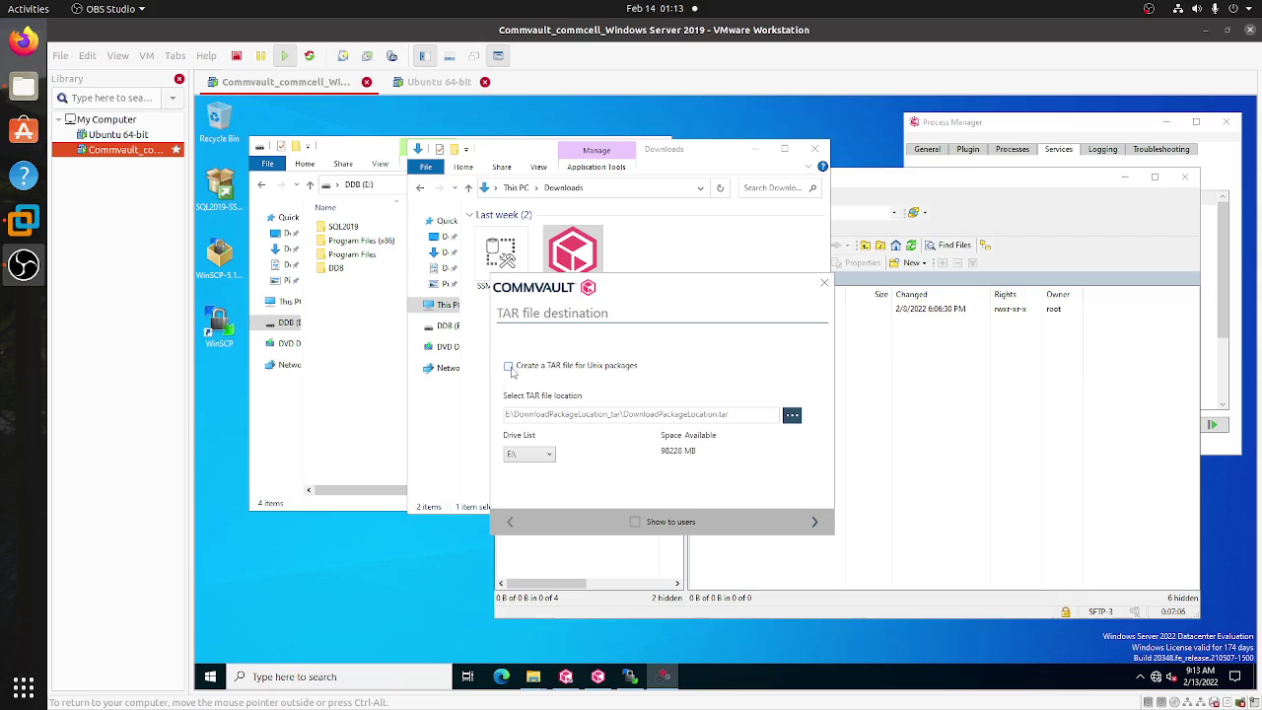
- Enable 'Create a TAR file for Unix packages' and start building the Linux-x86-64 custom package
{"action": "left_click", "coordinate": [509, 367]}
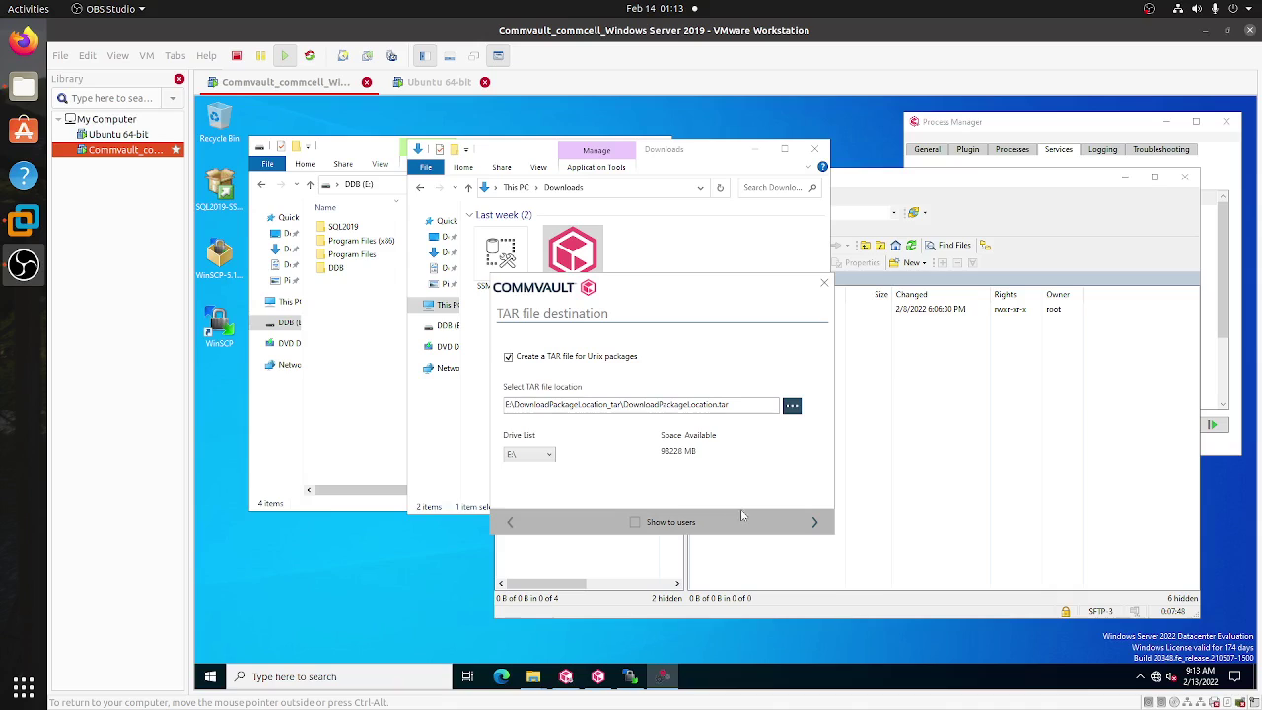
{"action": "left_click", "coordinate": [815, 523]}
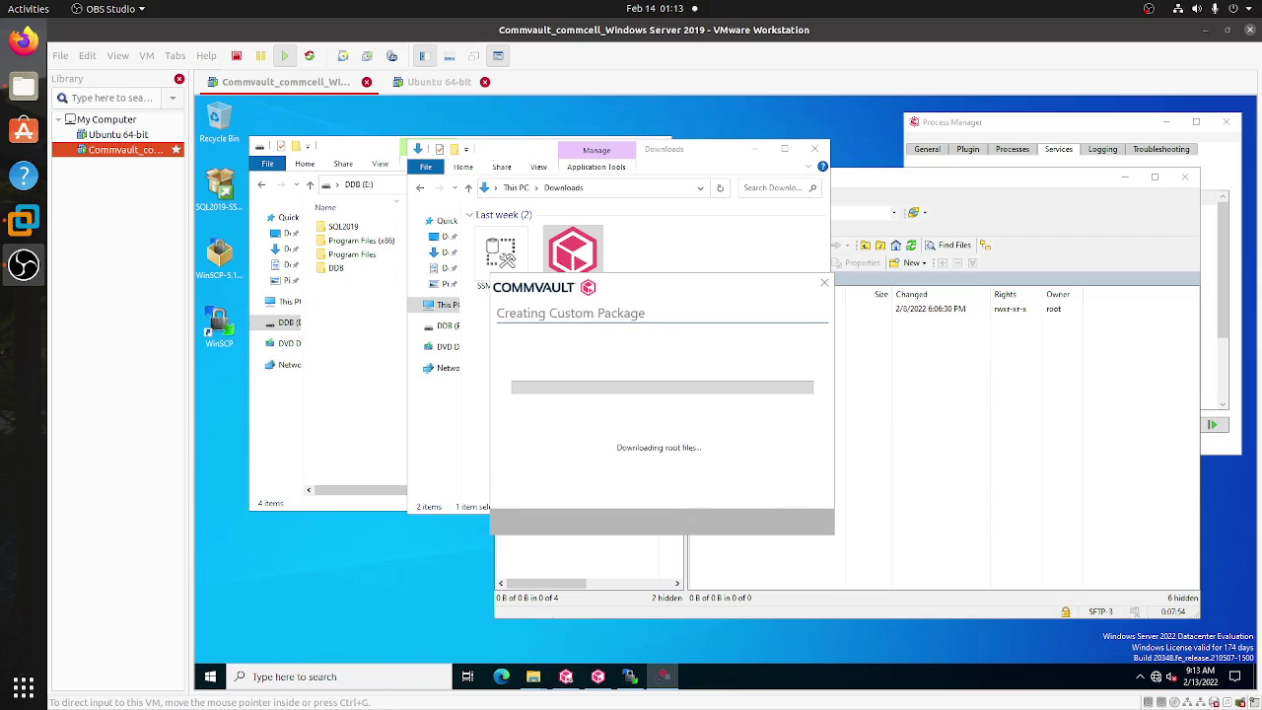
{"action": "left_click", "coordinate": [351, 337]}
- Select DownloadPackageLocation on E:, close the Downloads window, and rearrange the windows while the package downloads
{"action": "left_click_drag", "start_coordinate": [412, 150], "coordinate": [416, 201]}
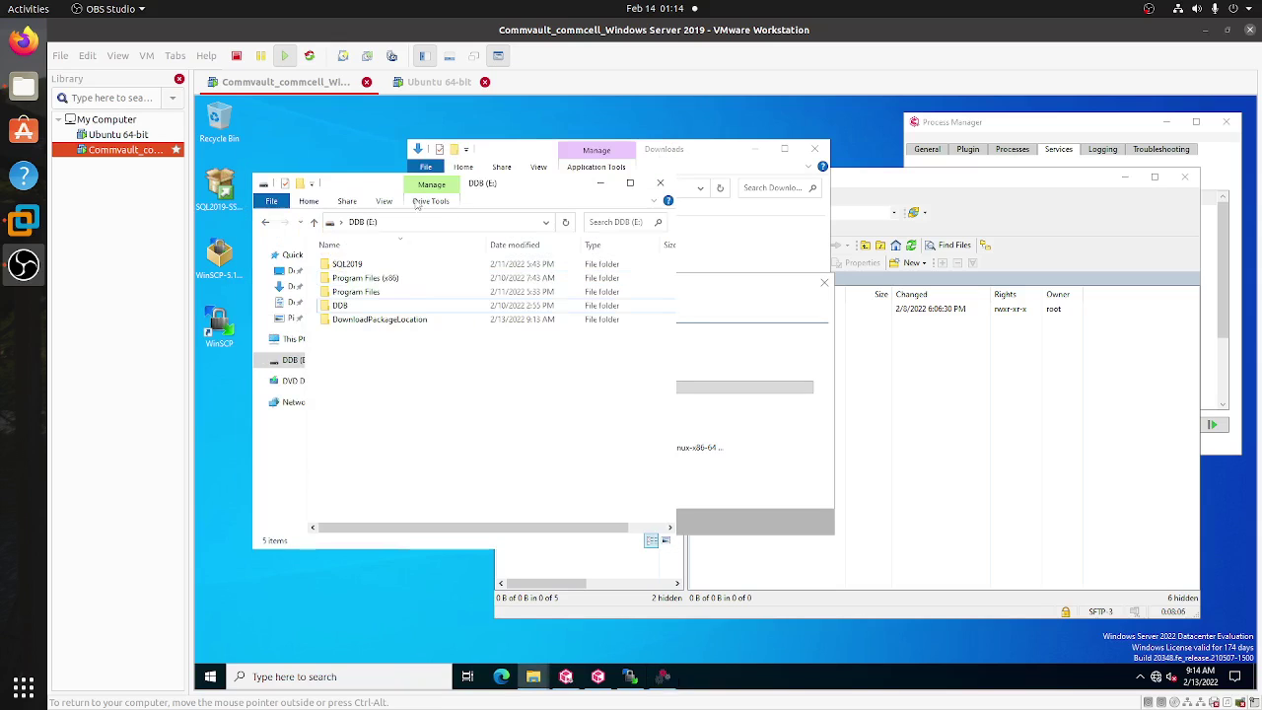
{"action": "left_click", "coordinate": [384, 321]}
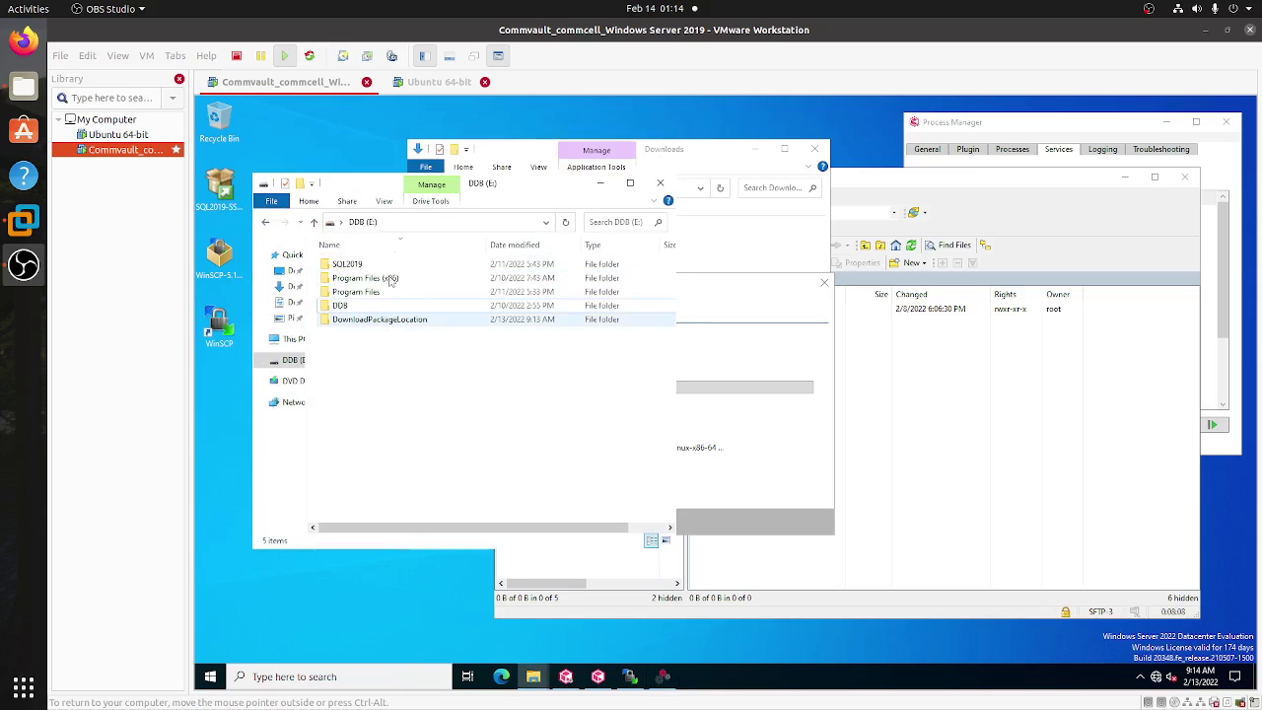
{"action": "left_click", "coordinate": [363, 325]}
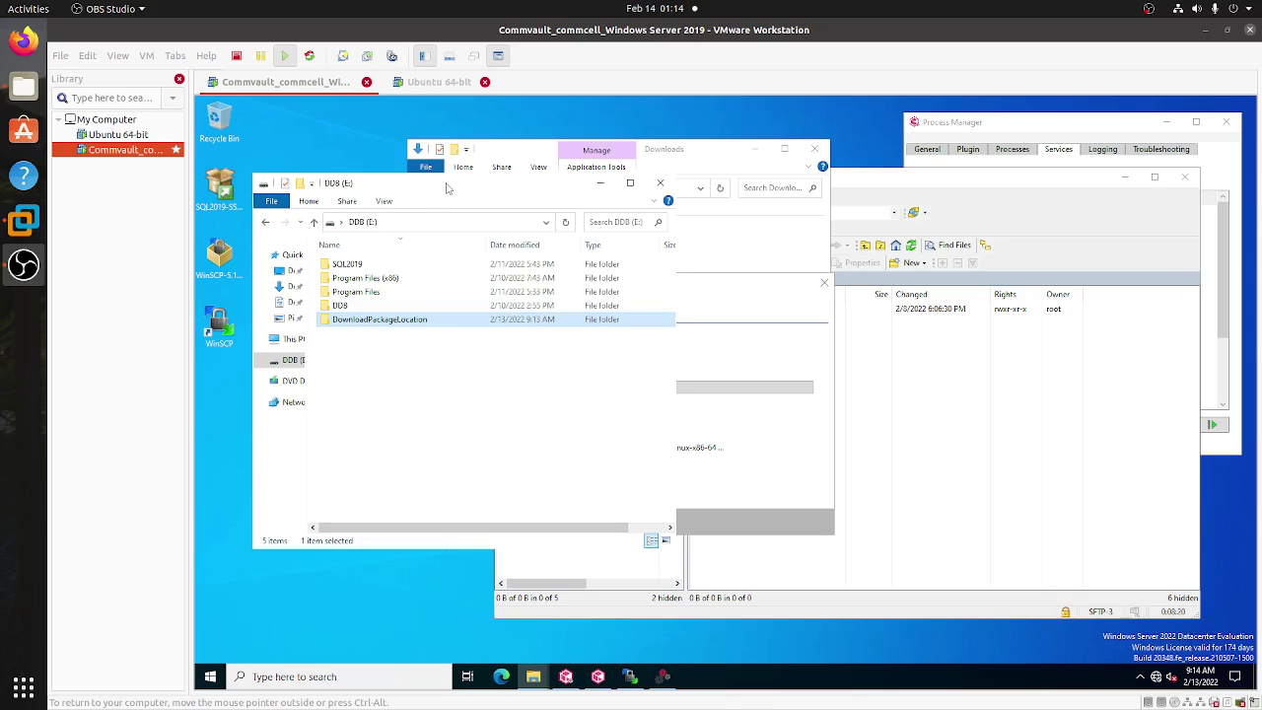
{"action": "left_click_drag", "start_coordinate": [443, 181], "coordinate": [435, 235]}
{"action": "left_click_drag", "start_coordinate": [522, 149], "coordinate": [745, 160]}
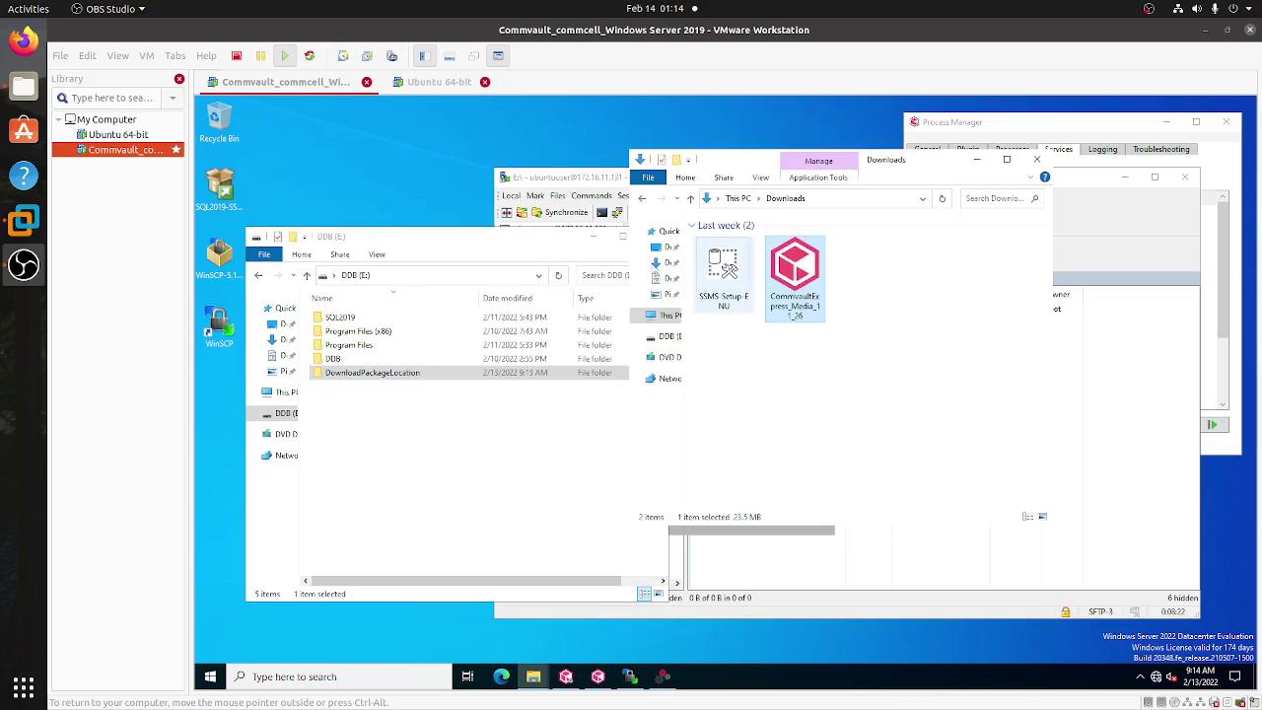
{"action": "left_click_drag", "start_coordinate": [506, 243], "coordinate": [511, 213]}
{"action": "left_click", "coordinate": [1037, 160]}
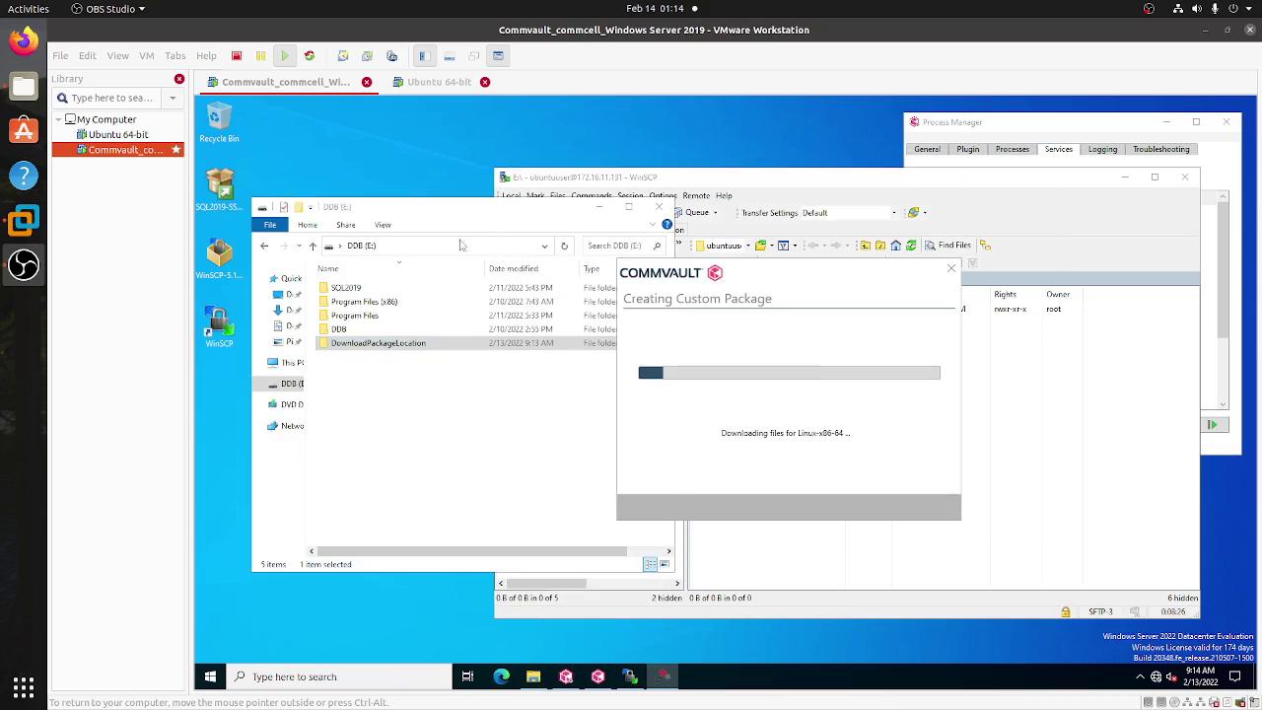
{"action": "left_click_drag", "start_coordinate": [463, 207], "coordinate": [437, 198]}
{"action": "left_click_drag", "start_coordinate": [777, 292], "coordinate": [810, 246]}
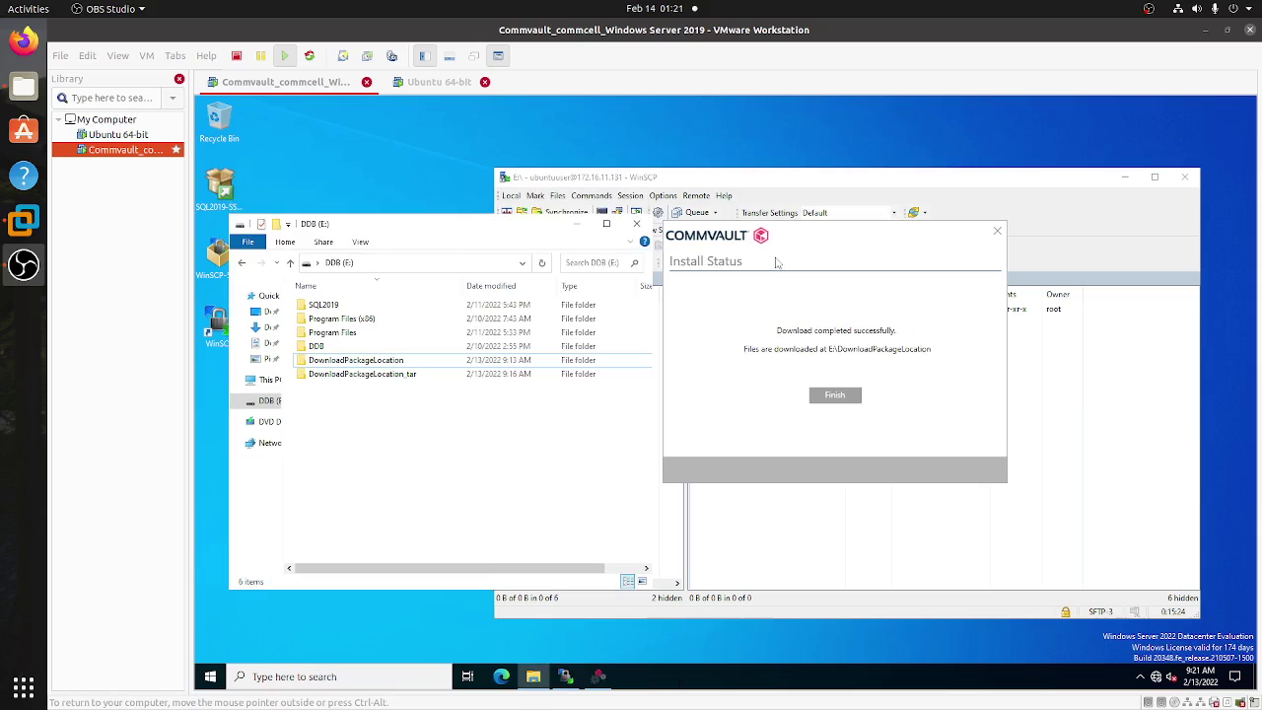
- Open DownloadPackageLocation_tar to confirm the .tar file is there, then close the Explorer window
{"action": "left_click", "coordinate": [808, 277]}
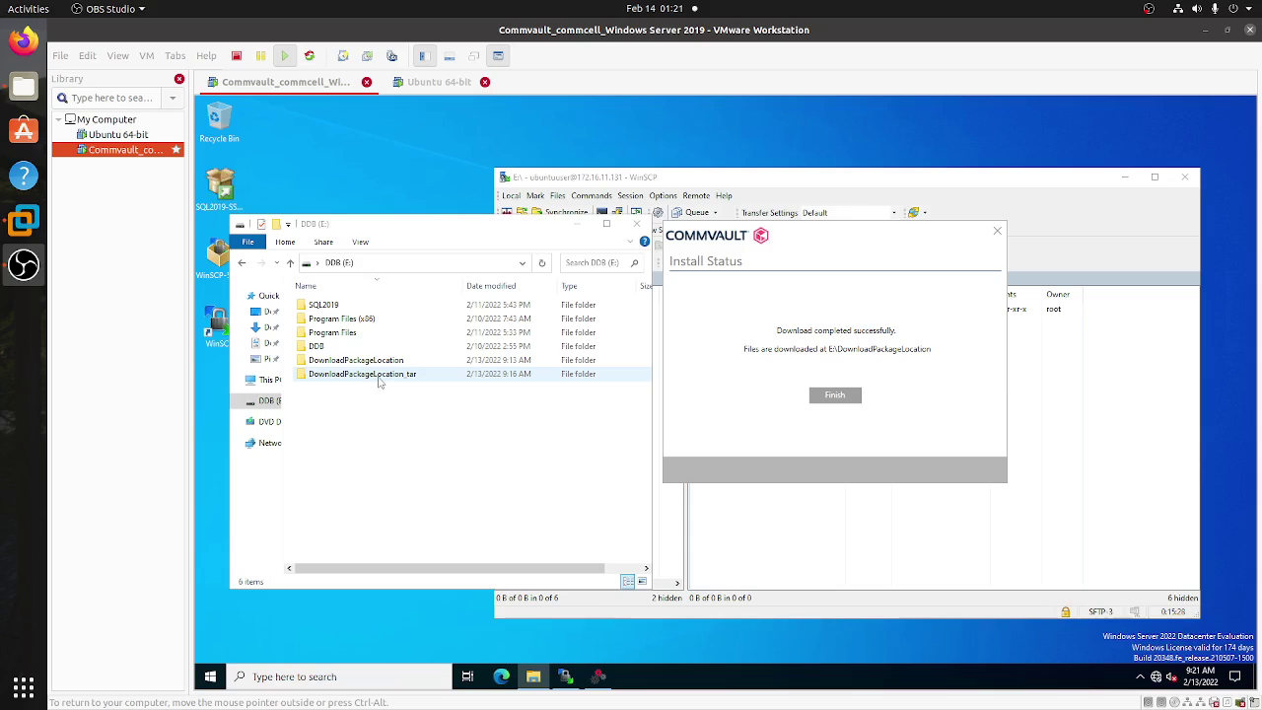
{"action": "left_click", "coordinate": [382, 380]}
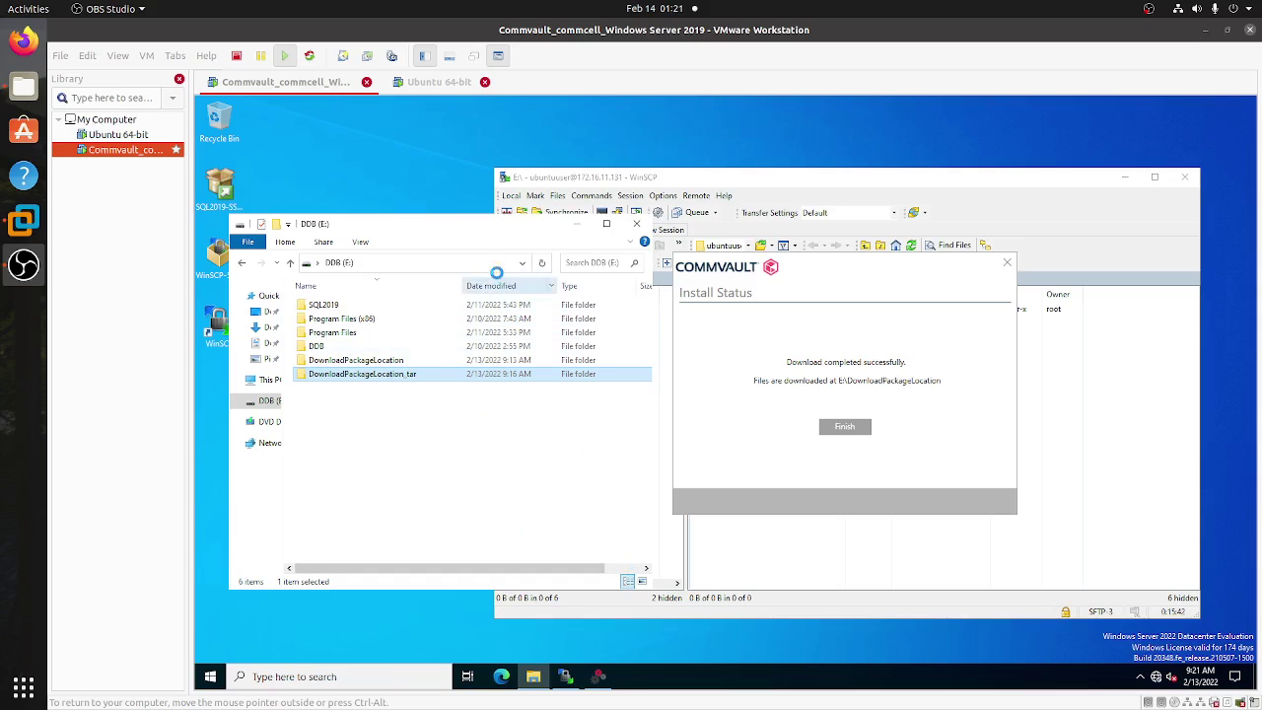
{"action": "left_click", "coordinate": [825, 274]}
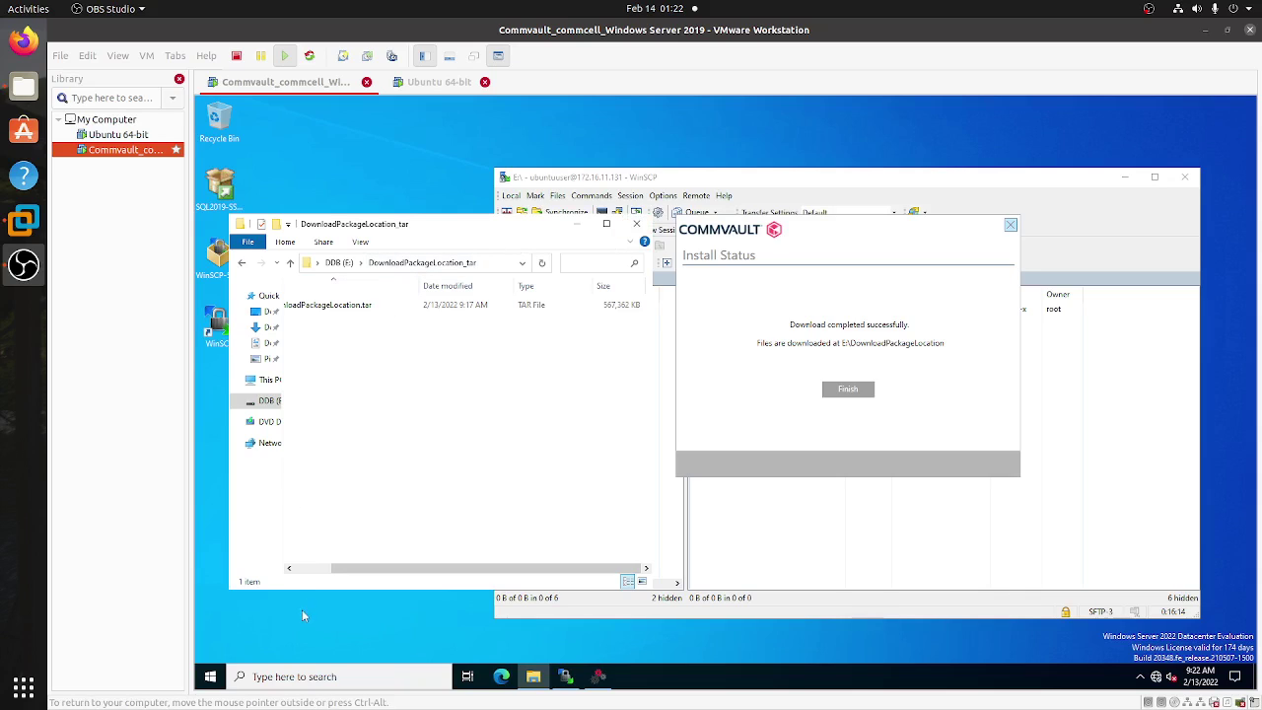
{"action": "left_click", "coordinate": [313, 568]}
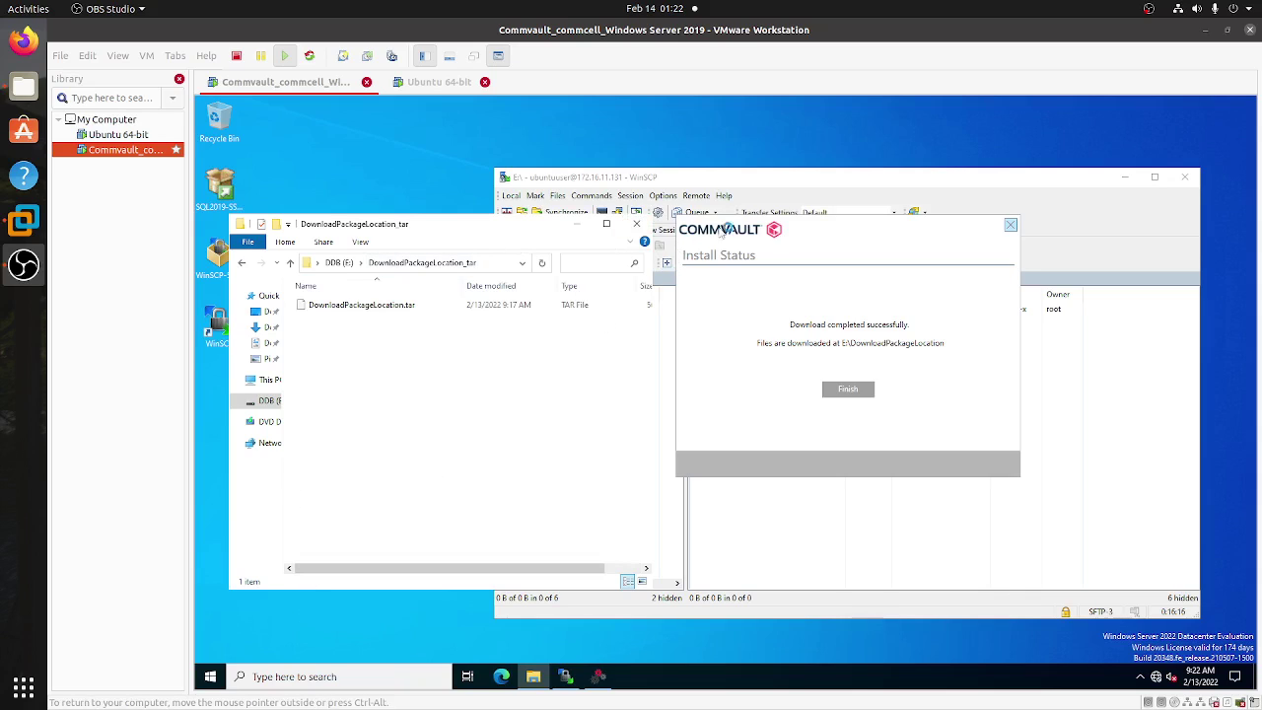
{"action": "left_click", "coordinate": [998, 229]}
{"action": "left_click", "coordinate": [636, 225]}
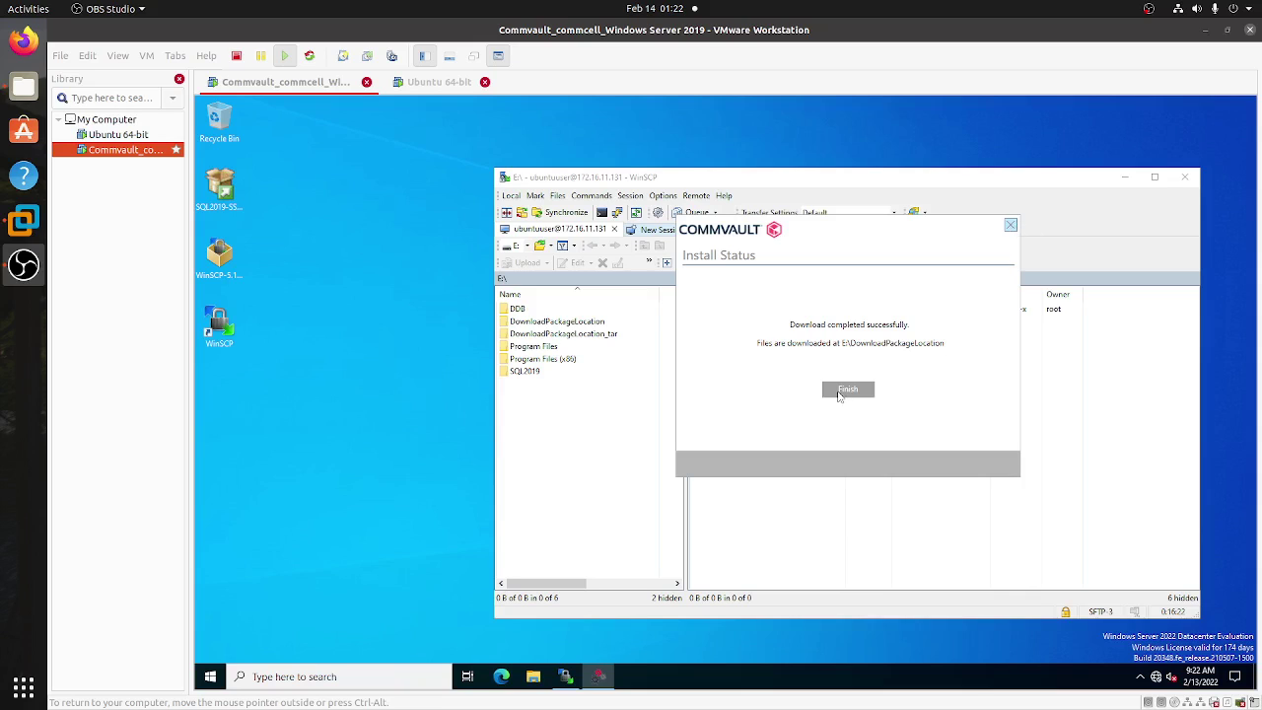
- Bring WinSCP to the front, reposition it, and show its local drive list
{"action": "left_click_drag", "start_coordinate": [818, 182], "coordinate": [659, 171]}
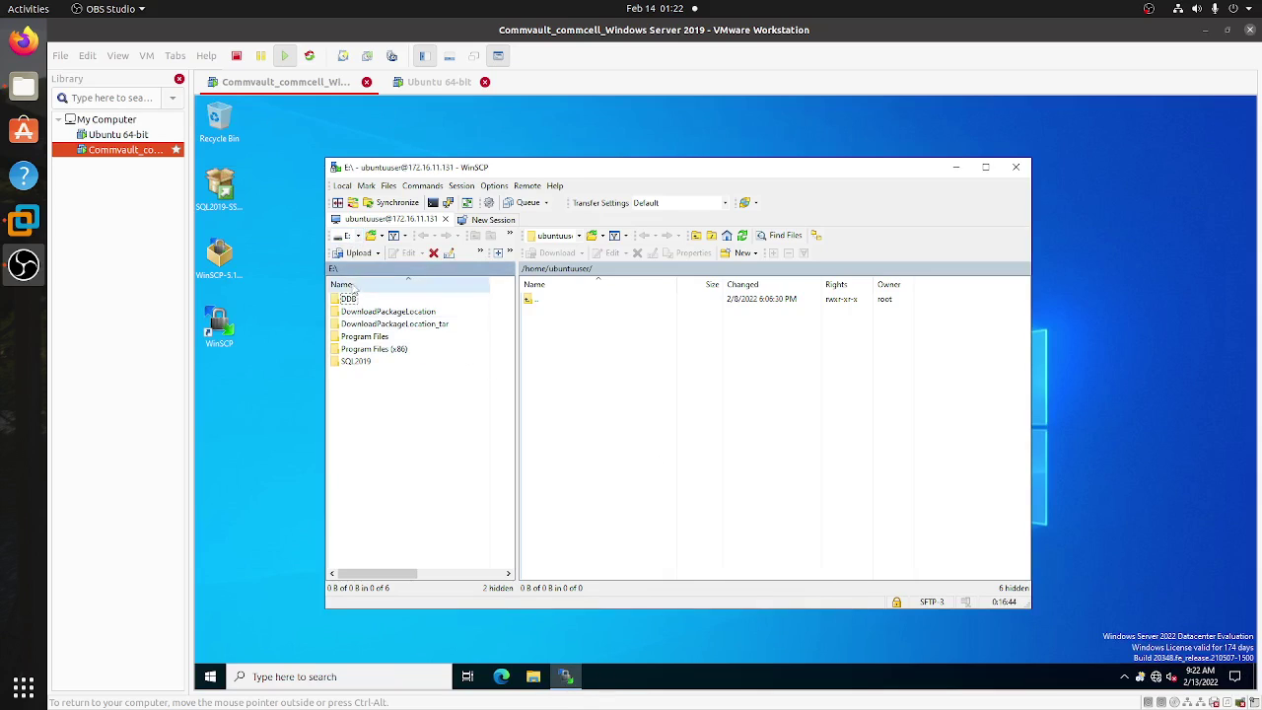
{"action": "left_click", "coordinate": [358, 236]}
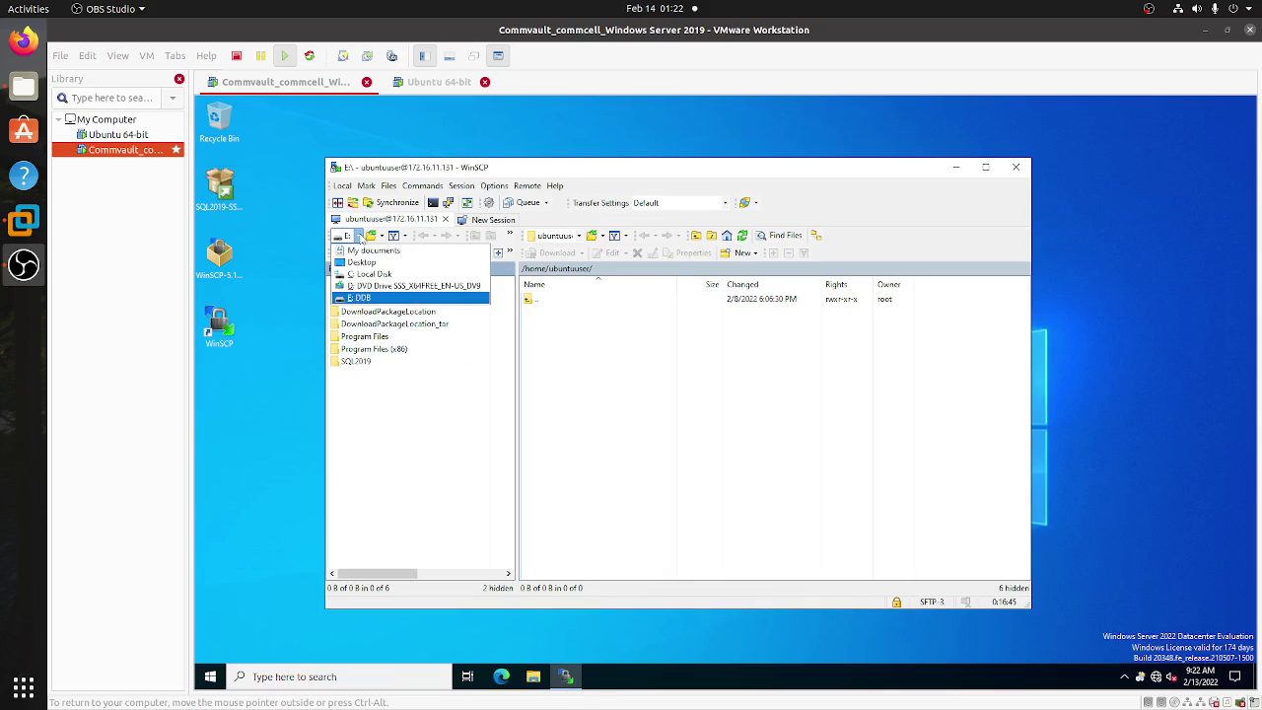
- Upload DownloadPackageLocation.tar from E:\DownloadPackageLocation_tar to /home/ubuntuuser, then switch to Ubuntu 64-bit
{"action": "left_click", "coordinate": [360, 297]}
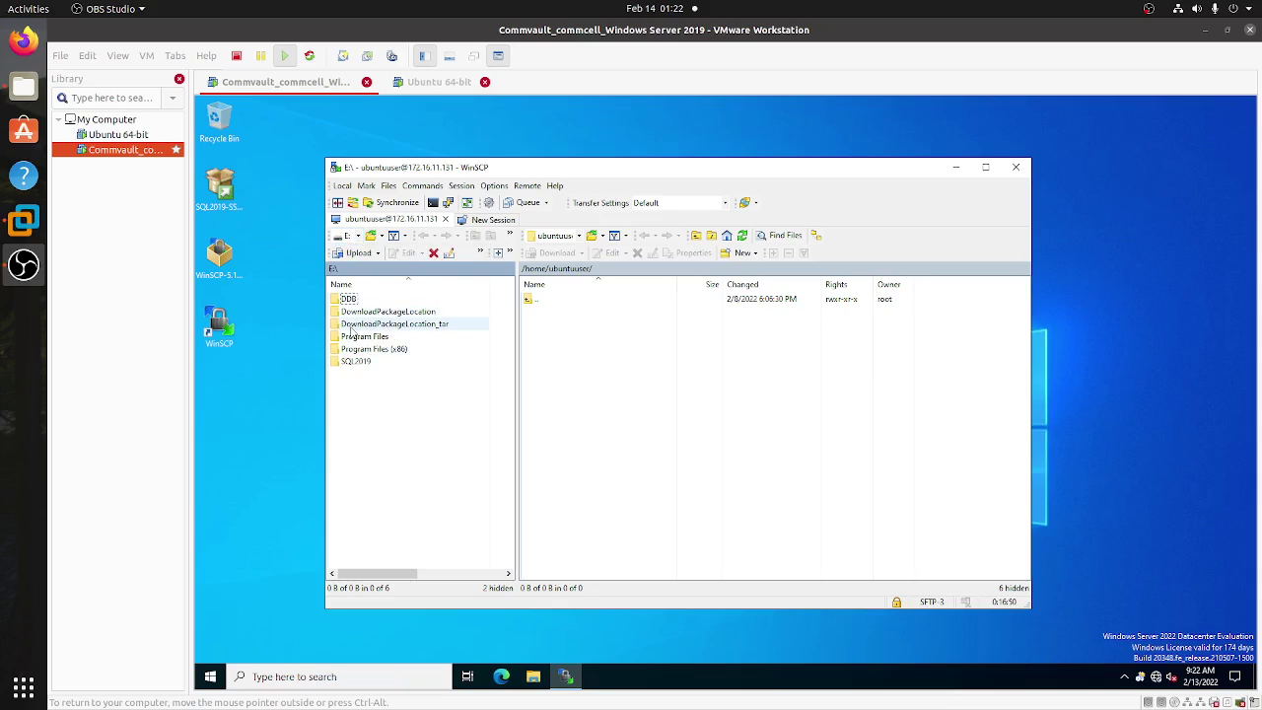
{"action": "double_click", "coordinate": [413, 331]}
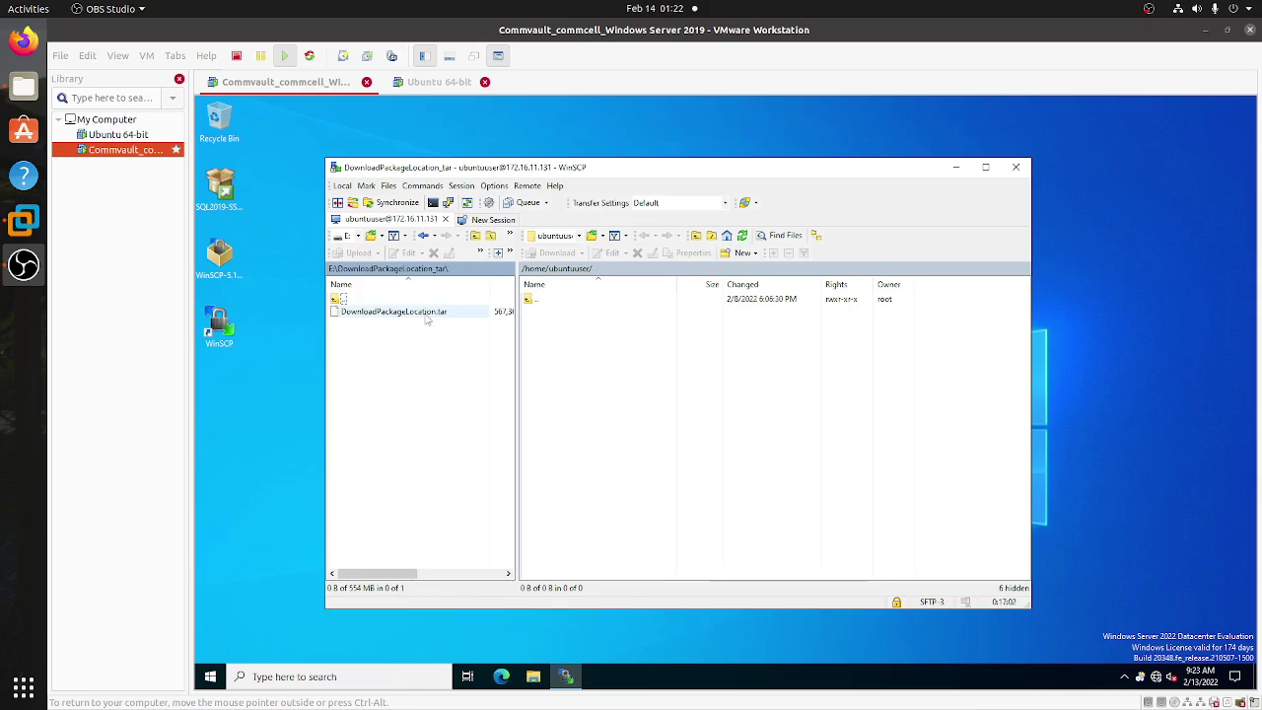
{"action": "left_click_drag", "start_coordinate": [426, 317], "coordinate": [598, 345]}
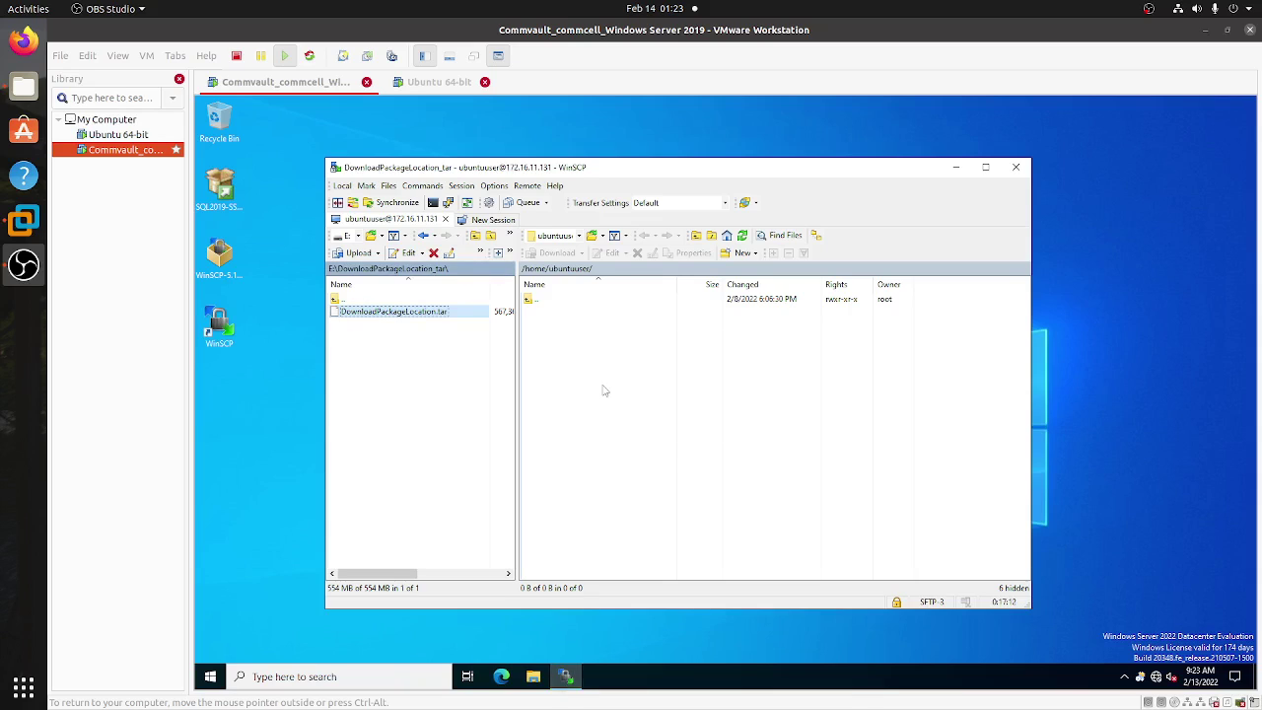
{"action": "key", "text": "F5"}
{"action": "left_click_drag", "start_coordinate": [634, 331], "coordinate": [579, 365]}
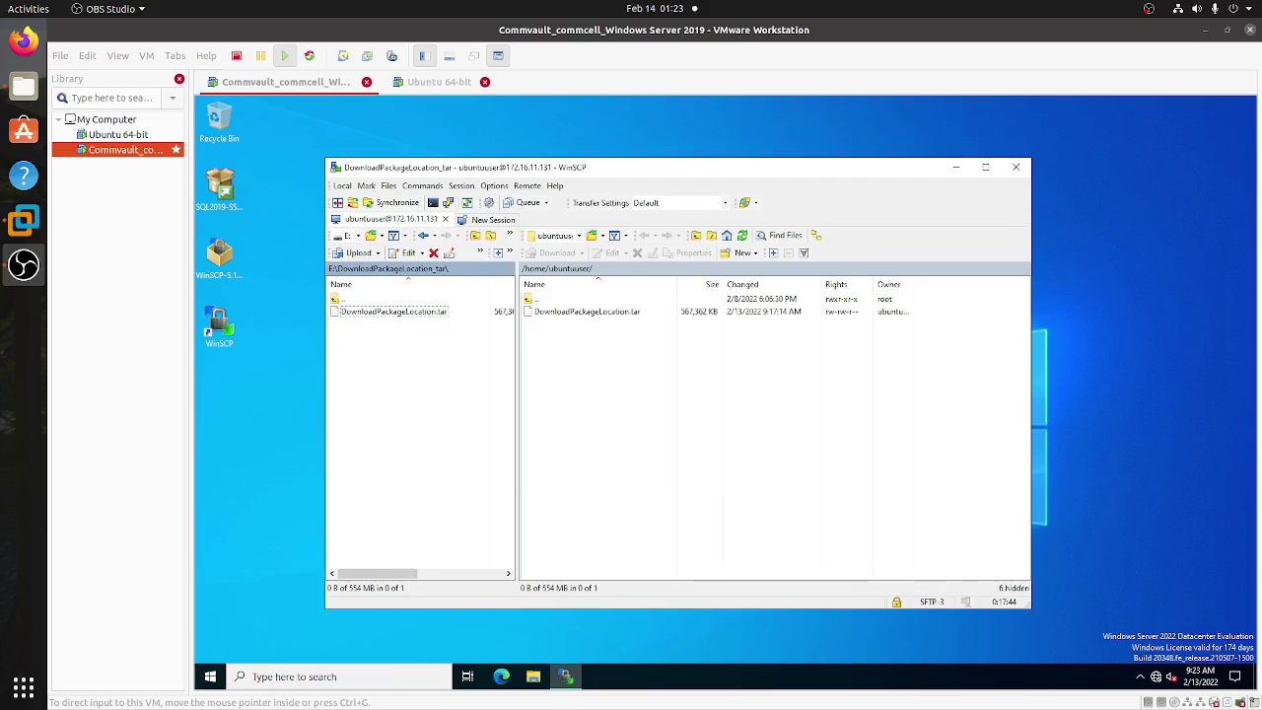
{"action": "left_click", "coordinate": [137, 141]}
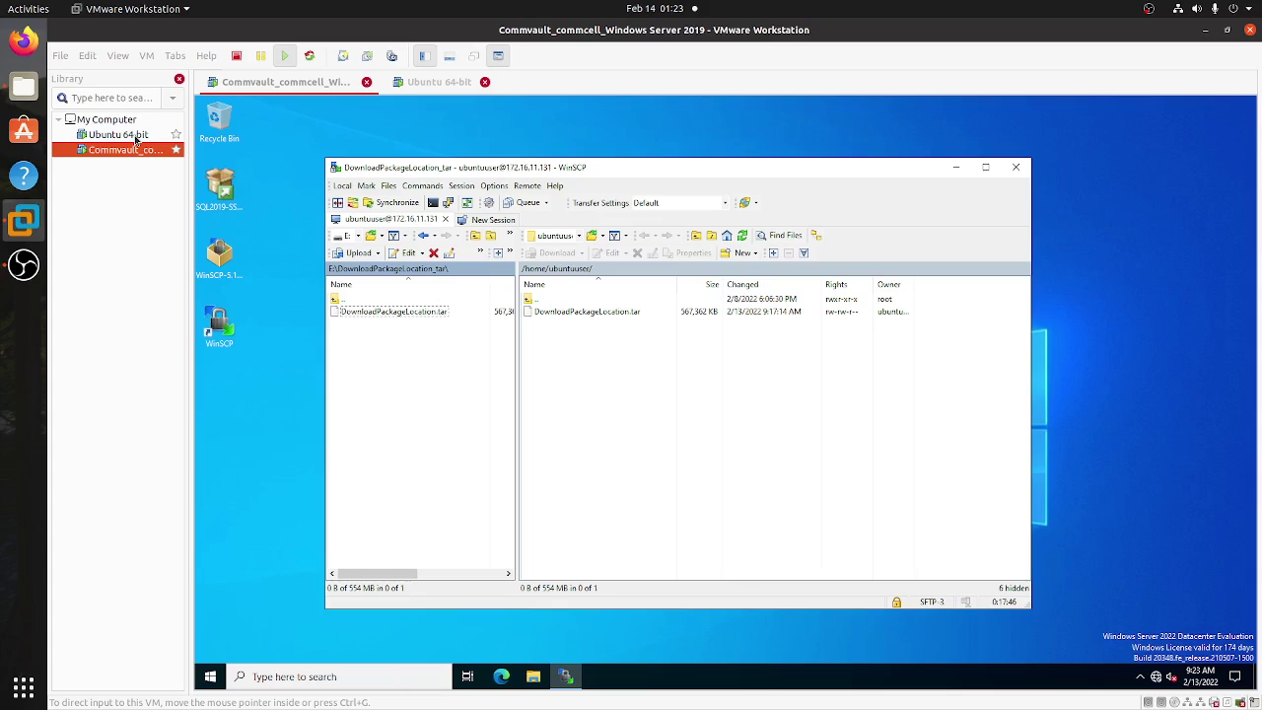
{"action": "left_click", "coordinate": [118, 135]}
- List the contents of the Ubuntu home folder with ls
{"action": "left_click", "coordinate": [201, 187]}
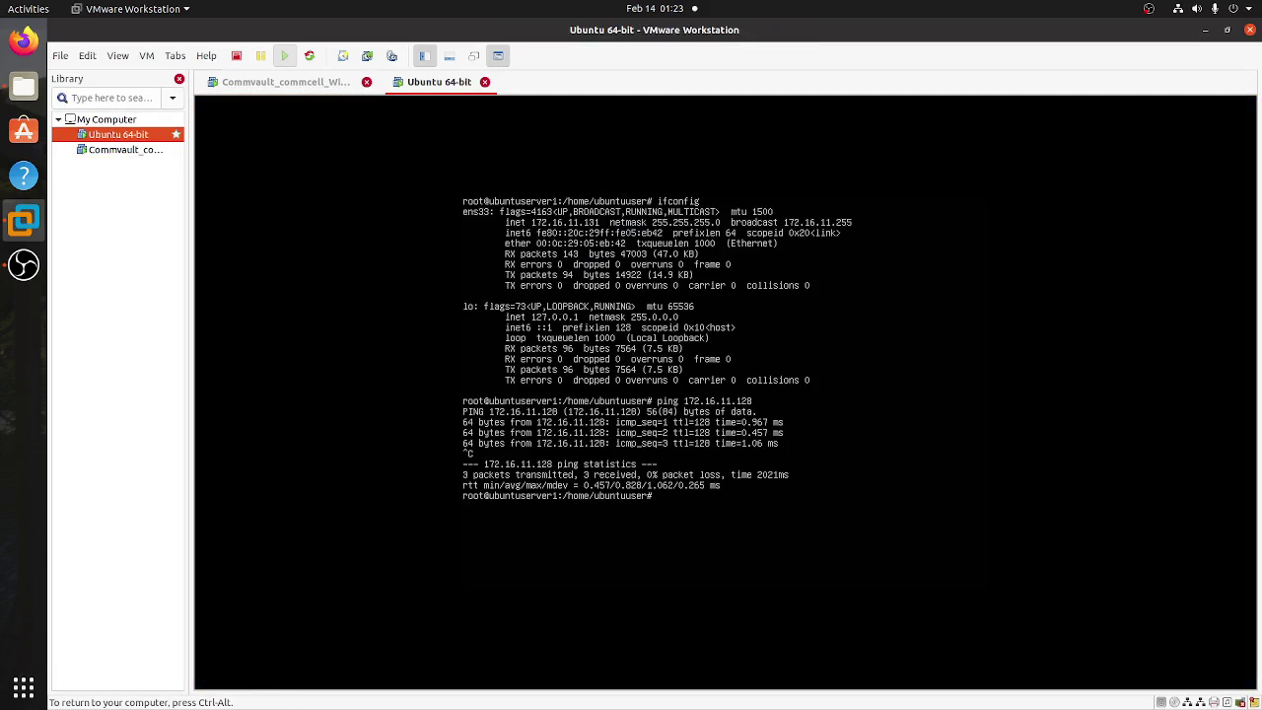
{"action": "key", "text": "Return"}
{"action": "key", "text": "Return"}
{"action": "key", "text": "Return"}
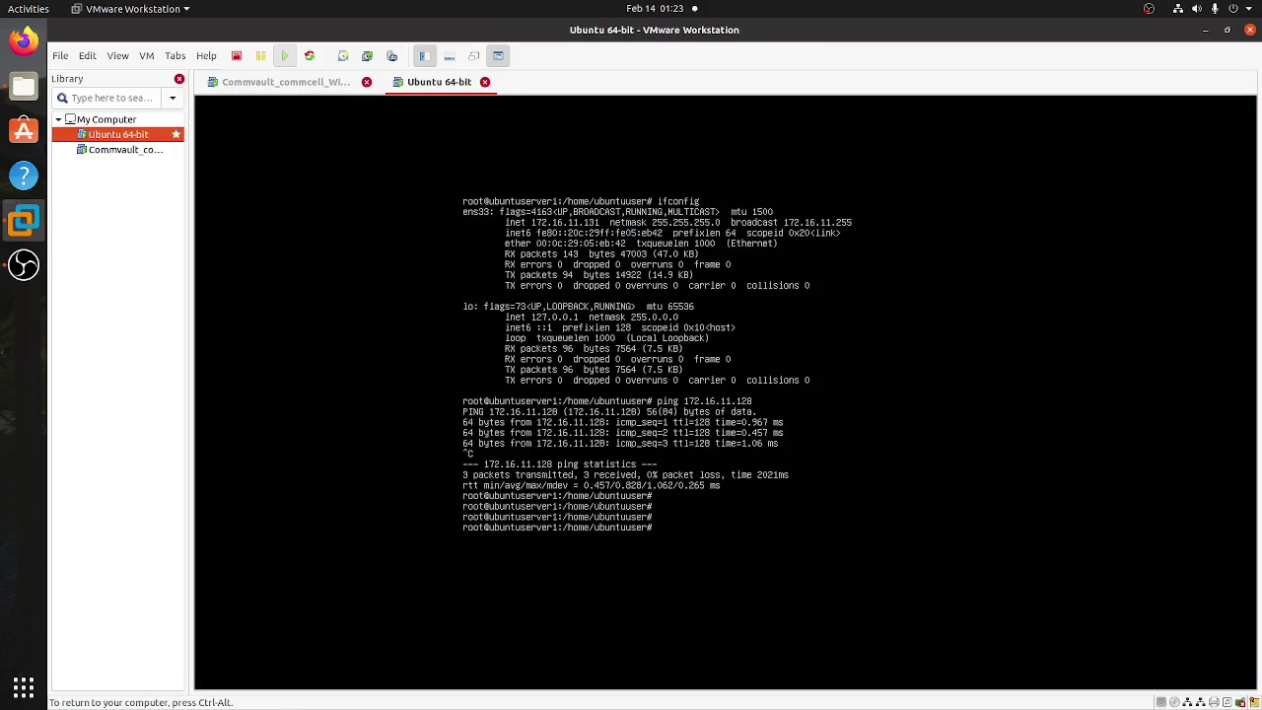
{"action": "type", "text": "ls"}
{"action": "key", "text": "Return"}
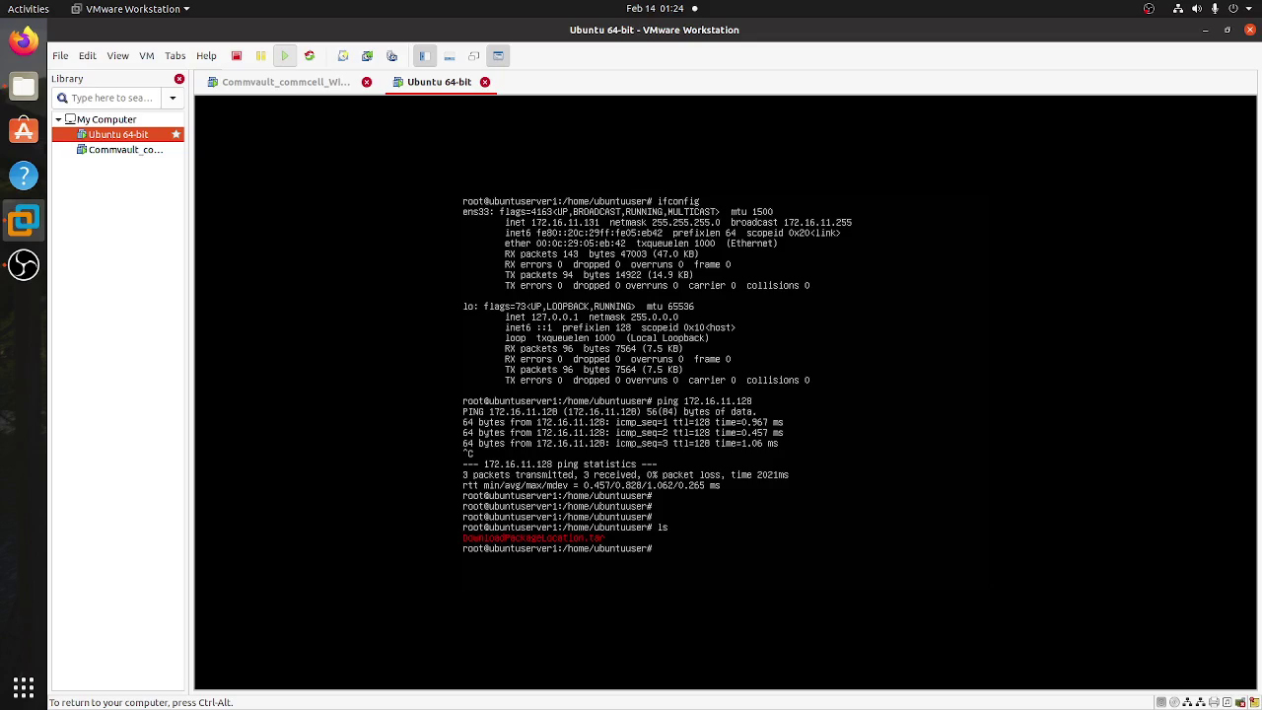
- Extract DownloadPackageLocation.tar with tar -xvf and list the new Unix folder
{"action": "type", "text": "t"}
{"action": "key", "text": "BackSpace"}
{"action": "type", "text": "-xvf D"}
{"action": "key", "text": "Tab"}
{"action": "key", "text": "Return"}
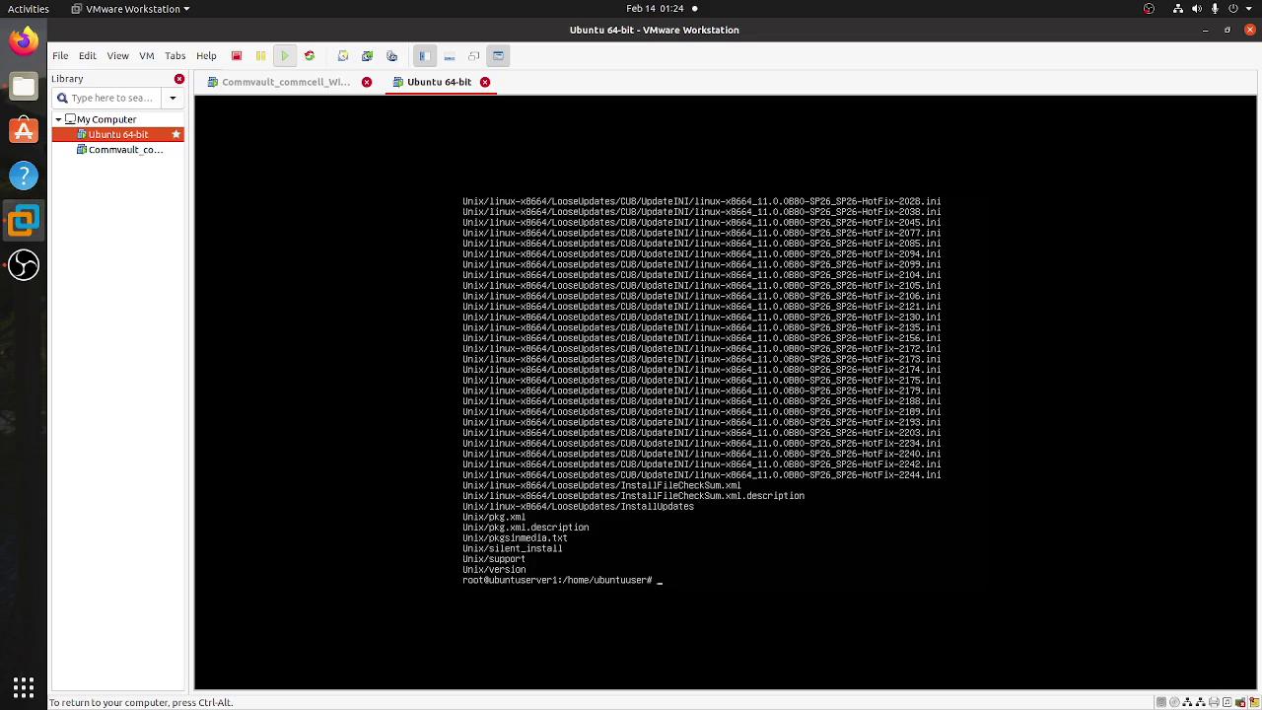
{"action": "type", "text": "ls"}
{"action": "key", "text": "Return"}
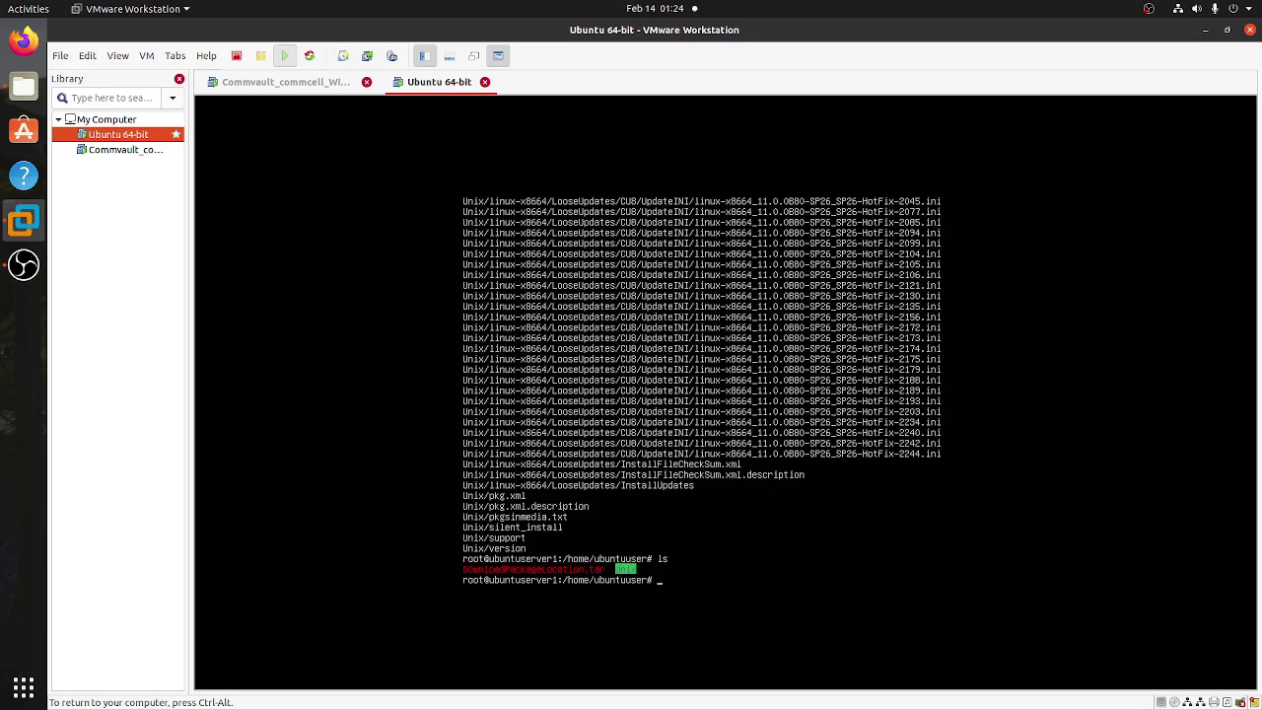
- Change into the Unix folder and list its installer files
{"action": "type", "text": "cd Un"}
{"action": "key", "text": "Tab"}
{"action": "key", "text": "Return"}
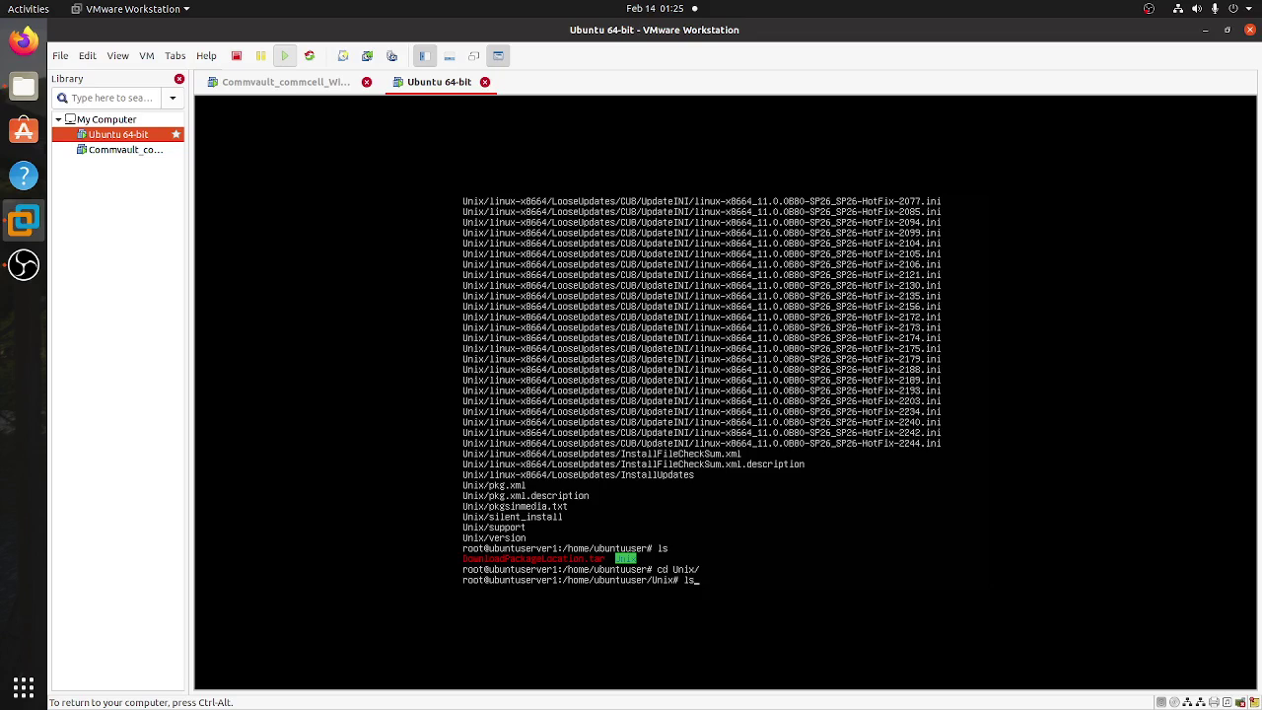
{"action": "type", "text": "ls"}
{"action": "key", "text": "Return"}
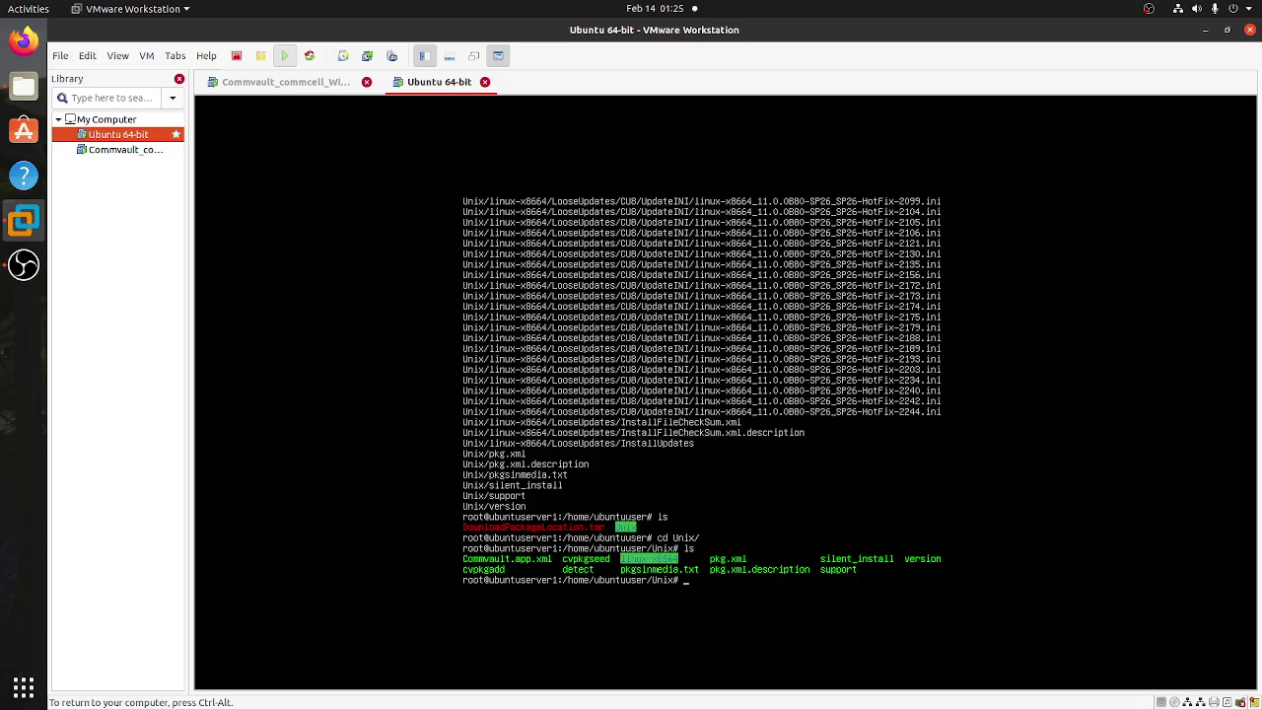
- Type the ./cvpkgadd installer command, then switch to the Commvault Windows Server VM
{"action": "type", "text": "/"}
{"action": "type", "text": "cvpkgadd"}
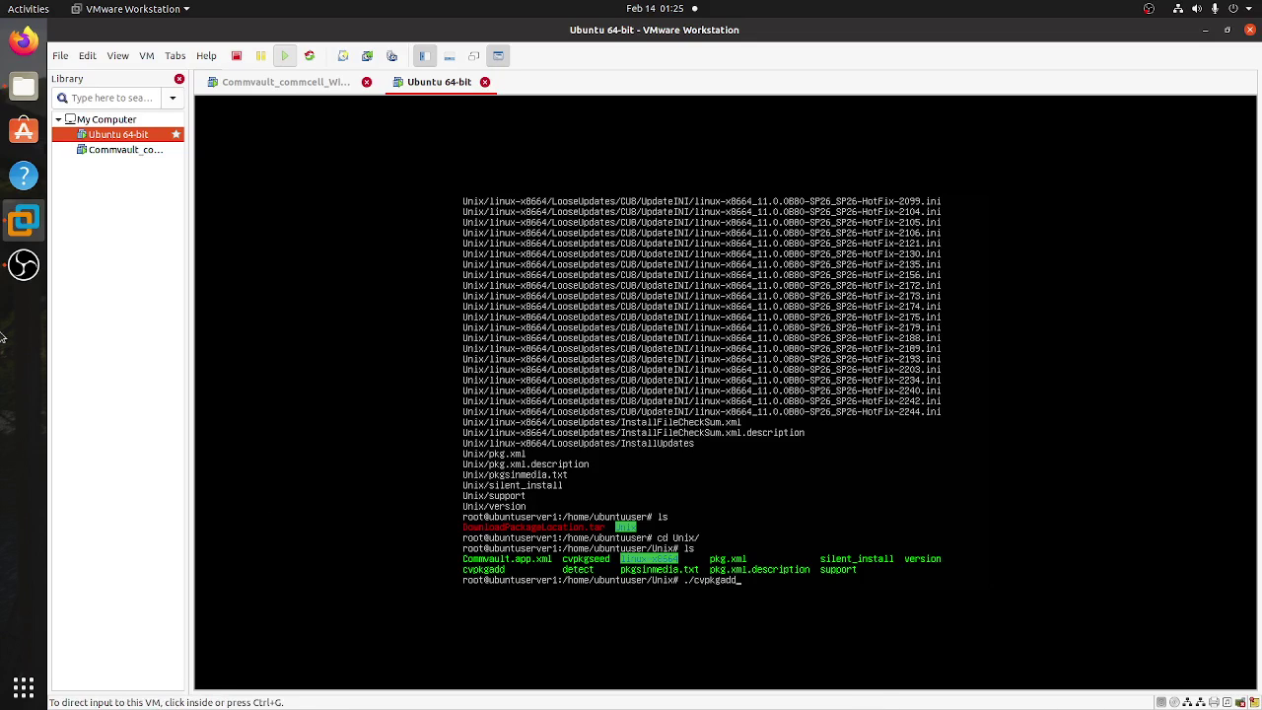
{"action": "left_click", "coordinate": [123, 154]}
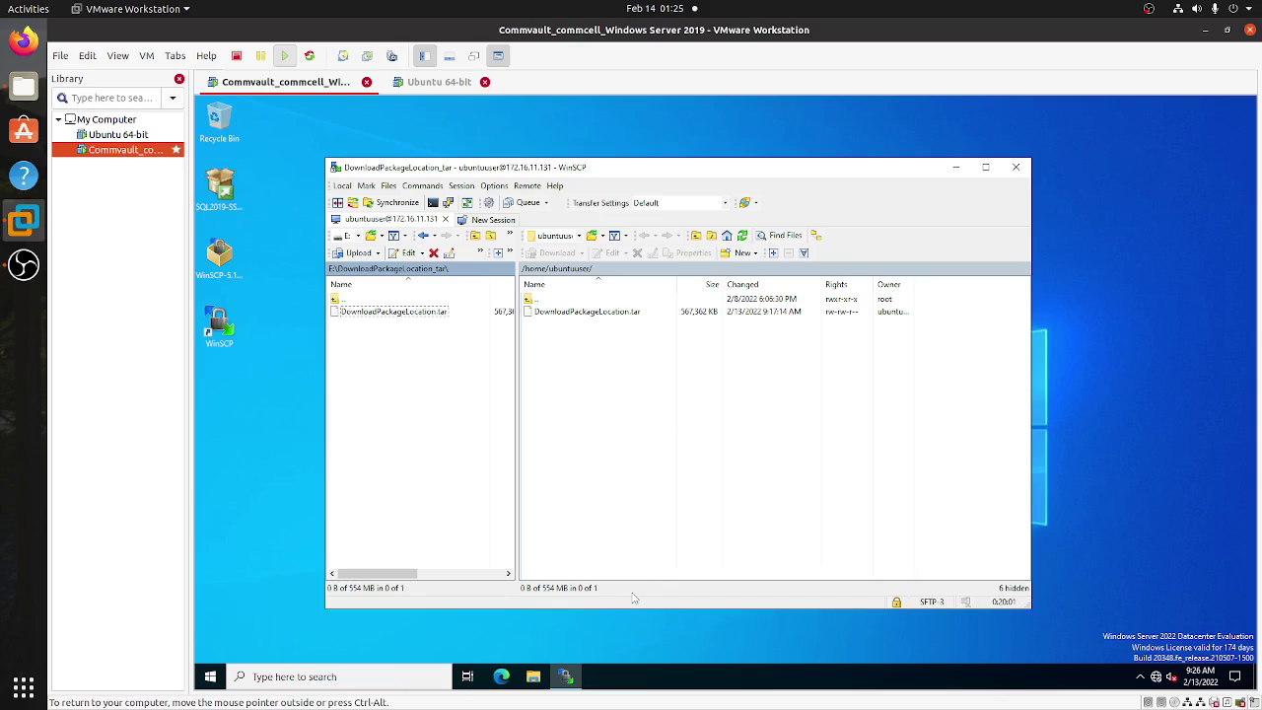
- Launch Commvault Process Manager and review its Services list
{"action": "left_click", "coordinate": [210, 676]}
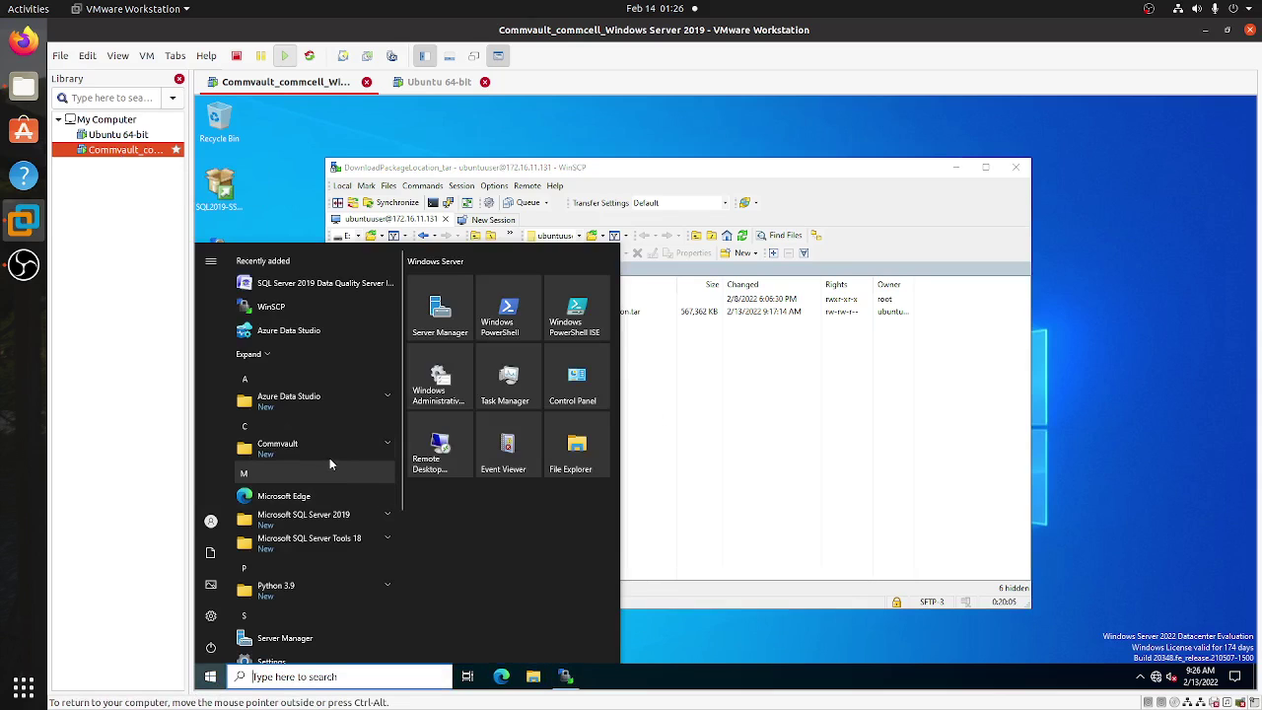
{"action": "left_click", "coordinate": [329, 455]}
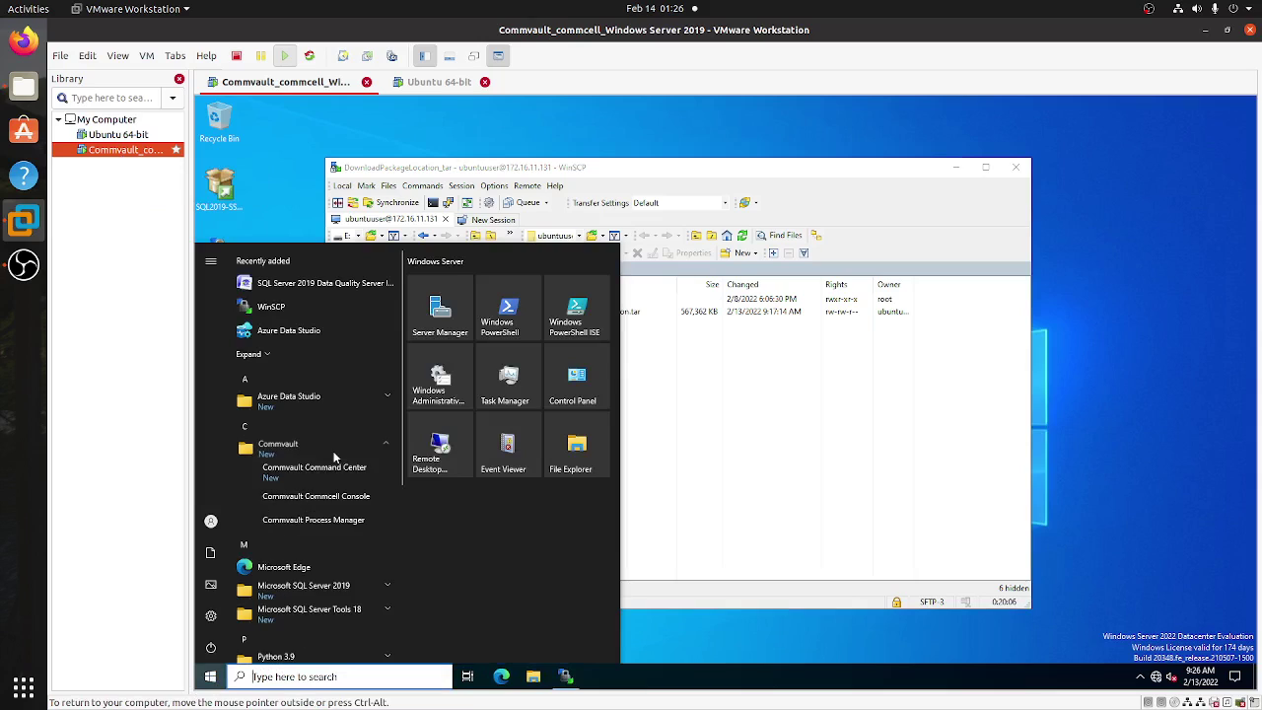
{"action": "left_click", "coordinate": [323, 520]}
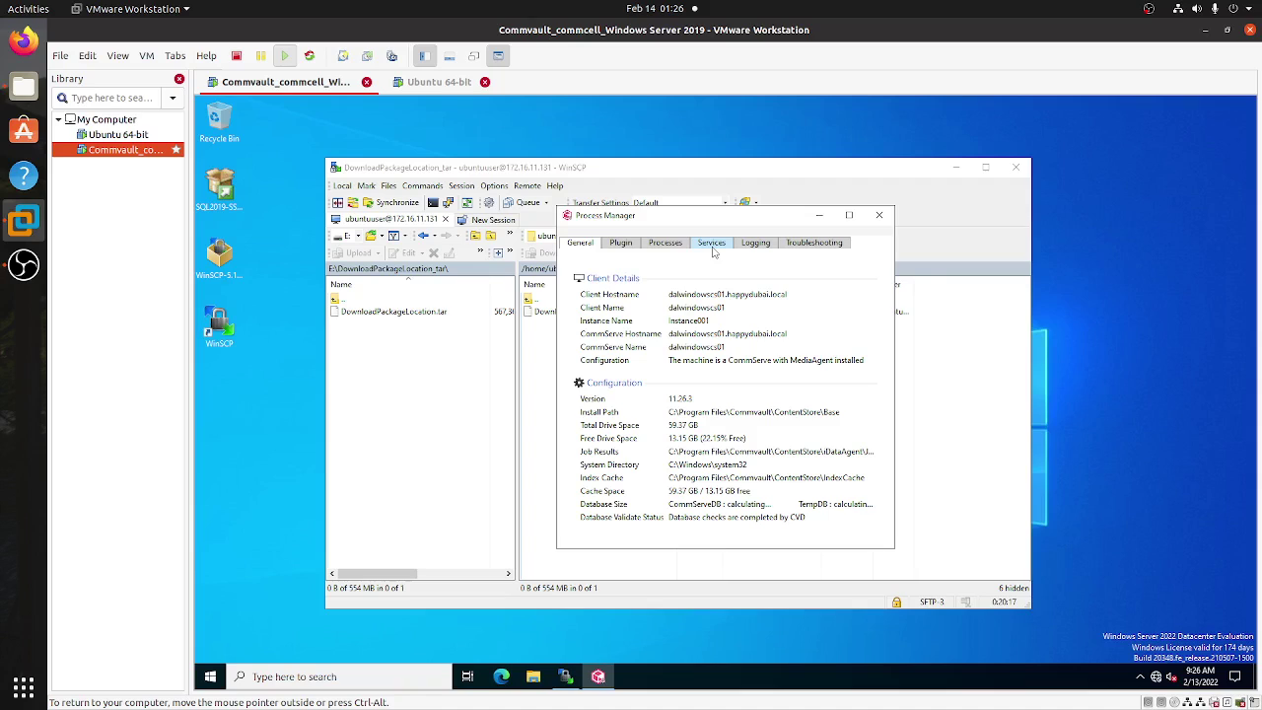
{"action": "left_click", "coordinate": [712, 244]}
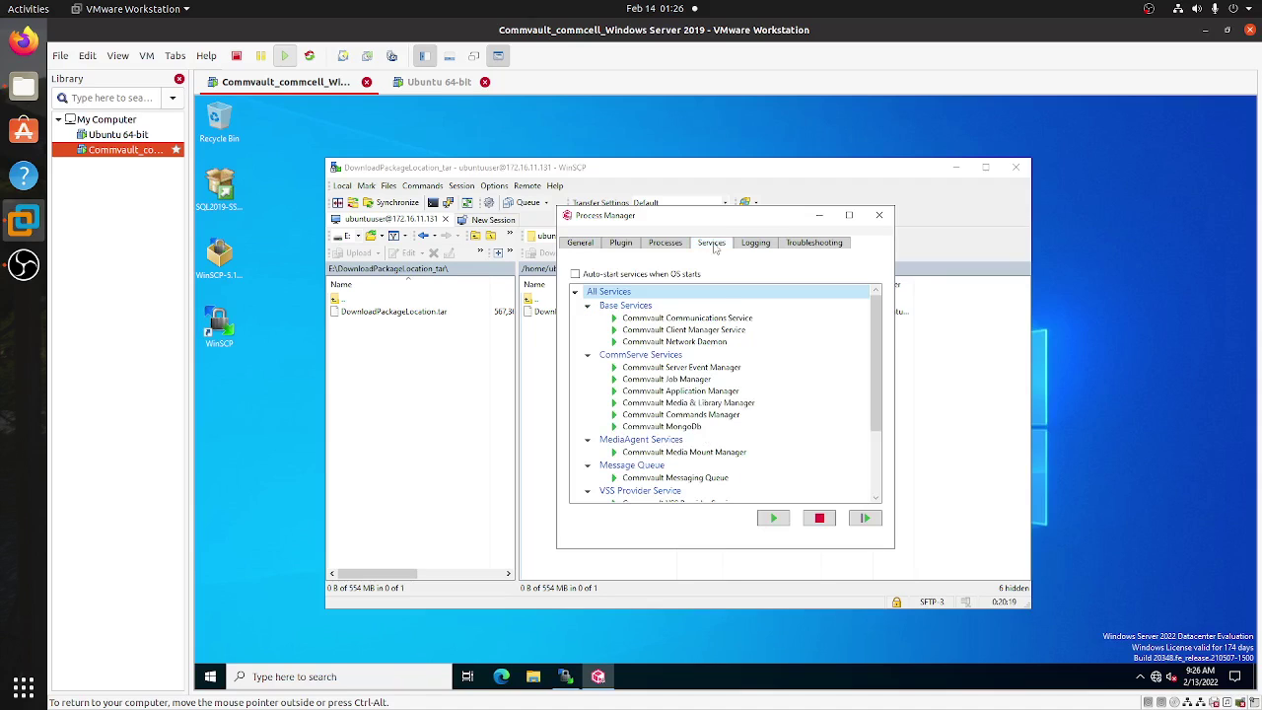
{"action": "scroll", "coordinate": [736, 383], "scroll_direction": "down", "scroll_amount": 2}
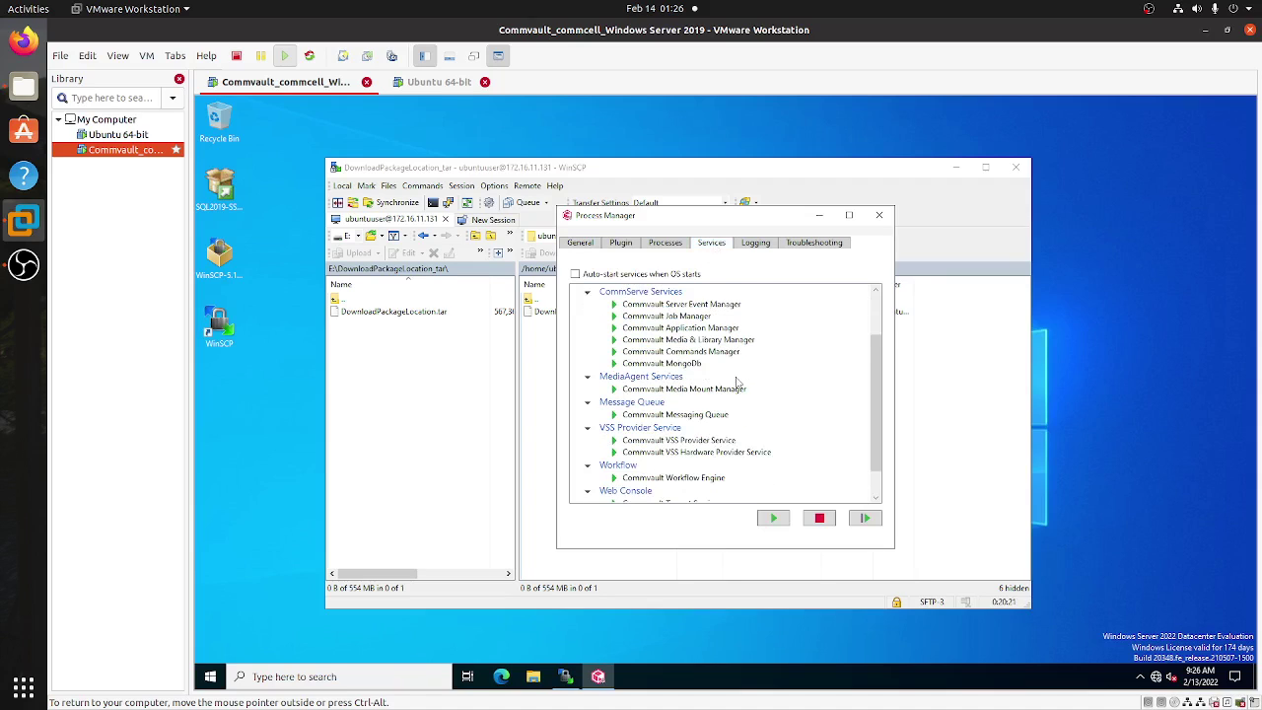
- Launch the Commvault CommCell Console from the Commvault Start menu group
{"action": "left_click", "coordinate": [210, 676]}
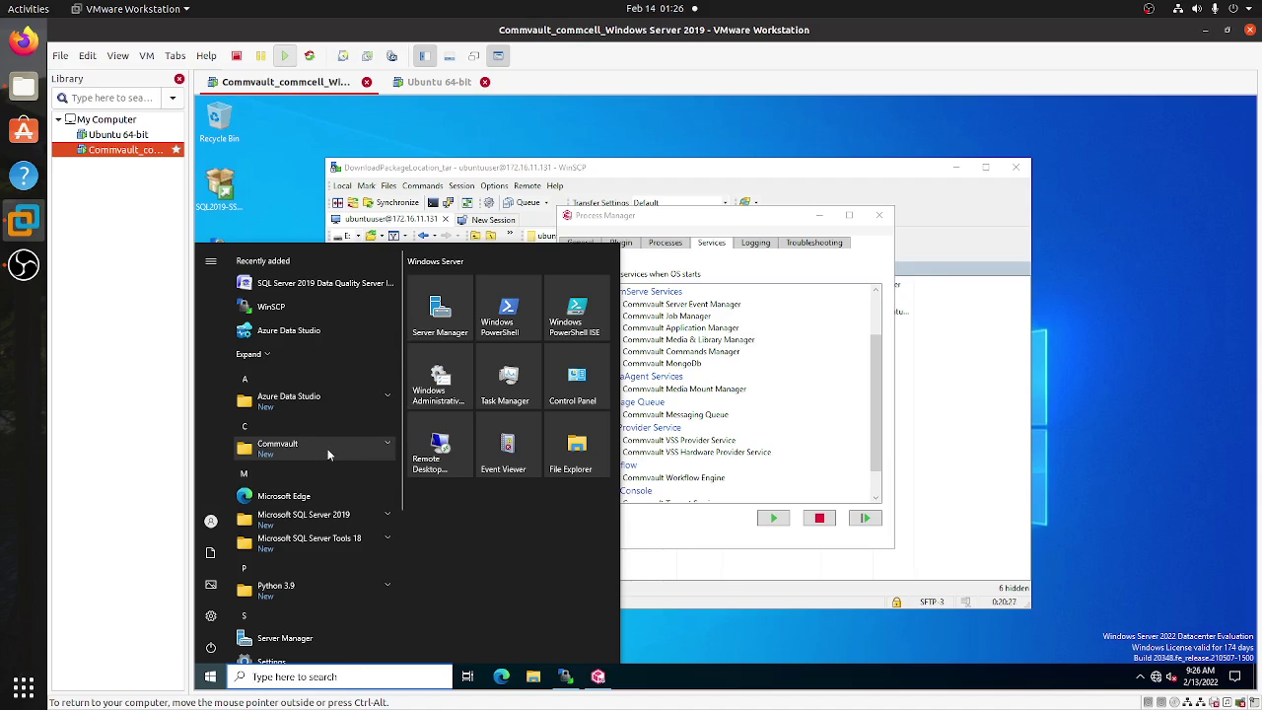
{"action": "left_click", "coordinate": [326, 448]}
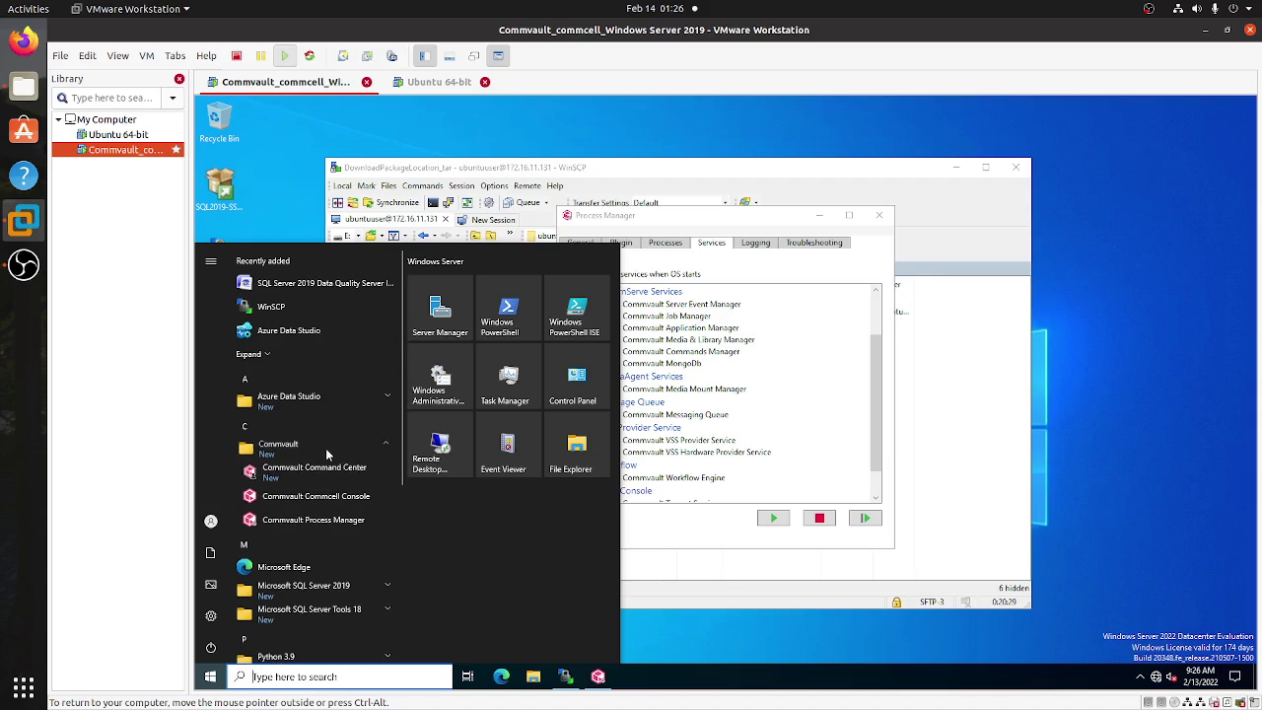
{"action": "left_click", "coordinate": [334, 501]}
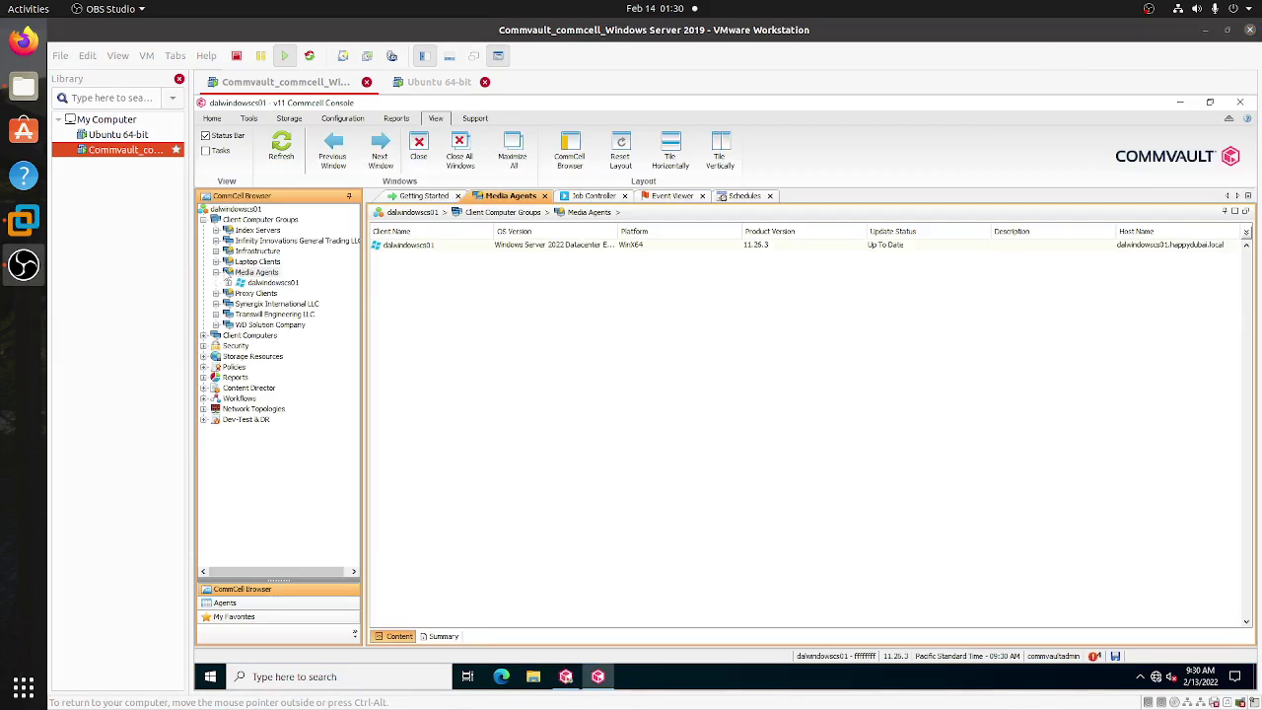
- Show the Media Agents client computer group, then return to the Ubuntu 64-bit VM
{"action": "left_click", "coordinate": [255, 273]}
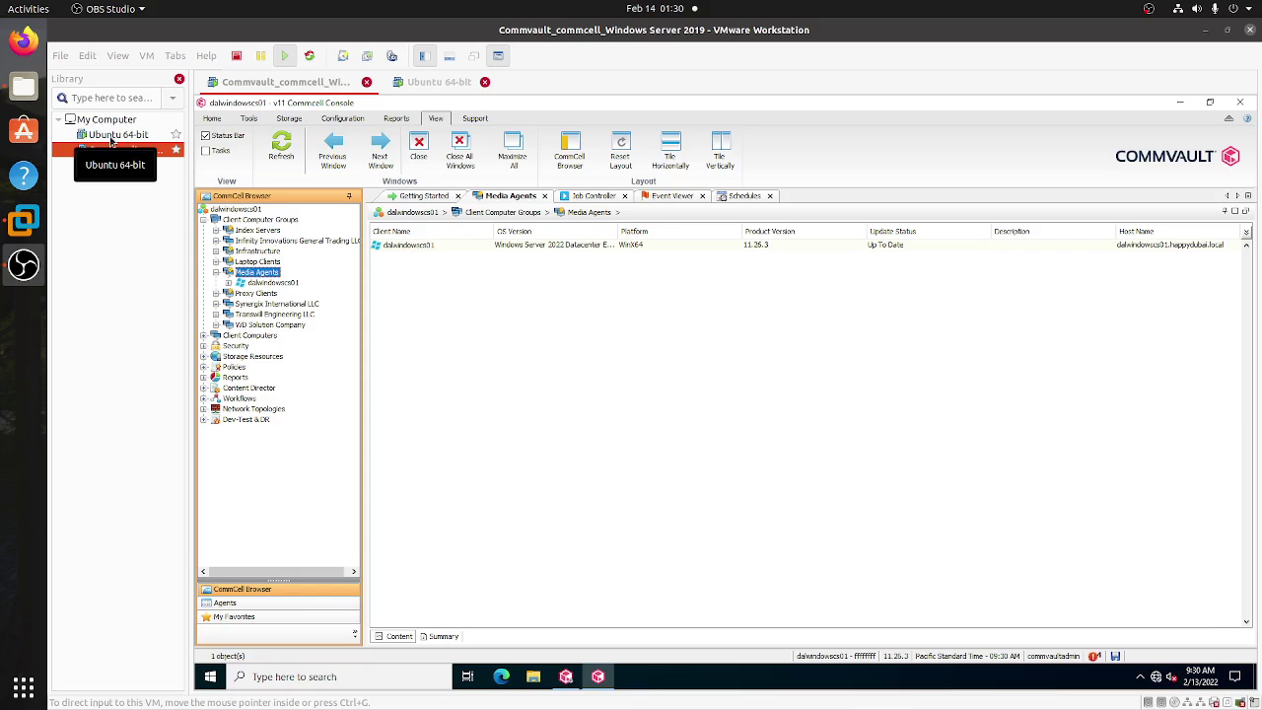
{"action": "left_click", "coordinate": [111, 138]}
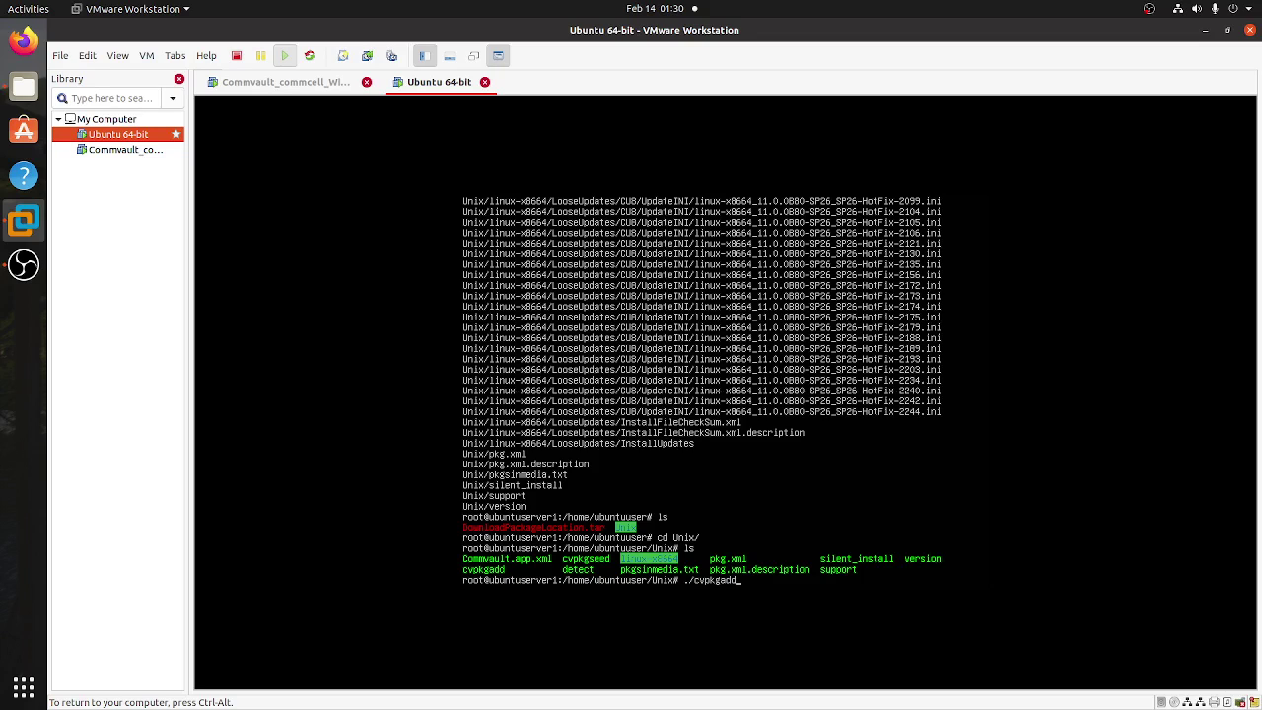
- Launch the Commvault installer with ./cvpkgadd and continue past its Welcome screen
{"action": "key", "text": "Return"}
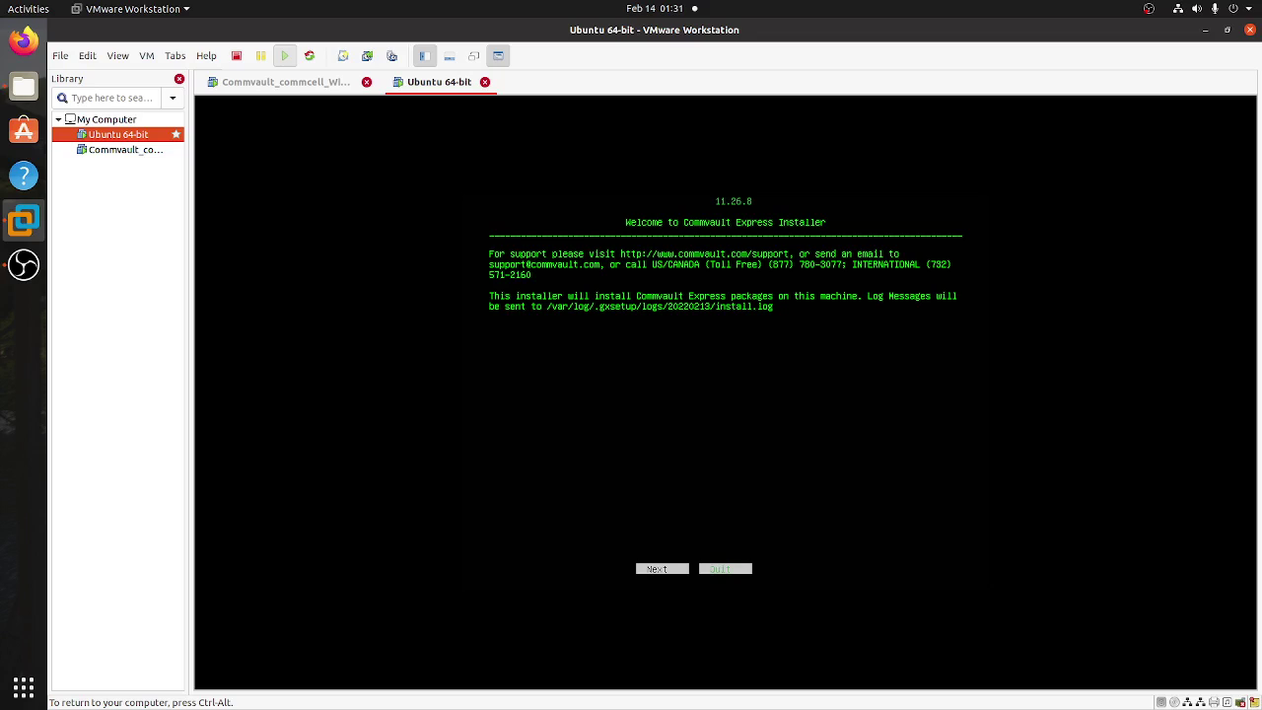
{"action": "key", "text": "Return"}
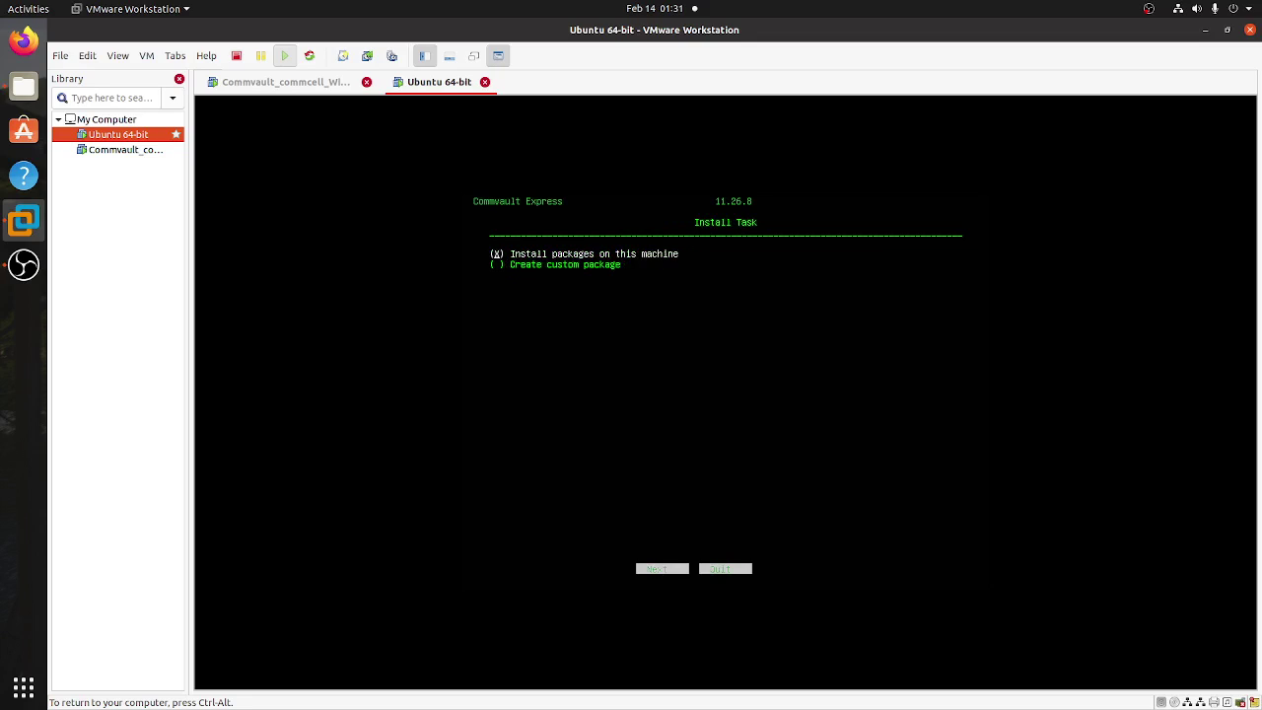
- Keep 'Install packages on this machine', then choose Advanced Selection to reach Package Selection
{"action": "key", "text": "Tab"}
{"action": "key", "text": "Return"}
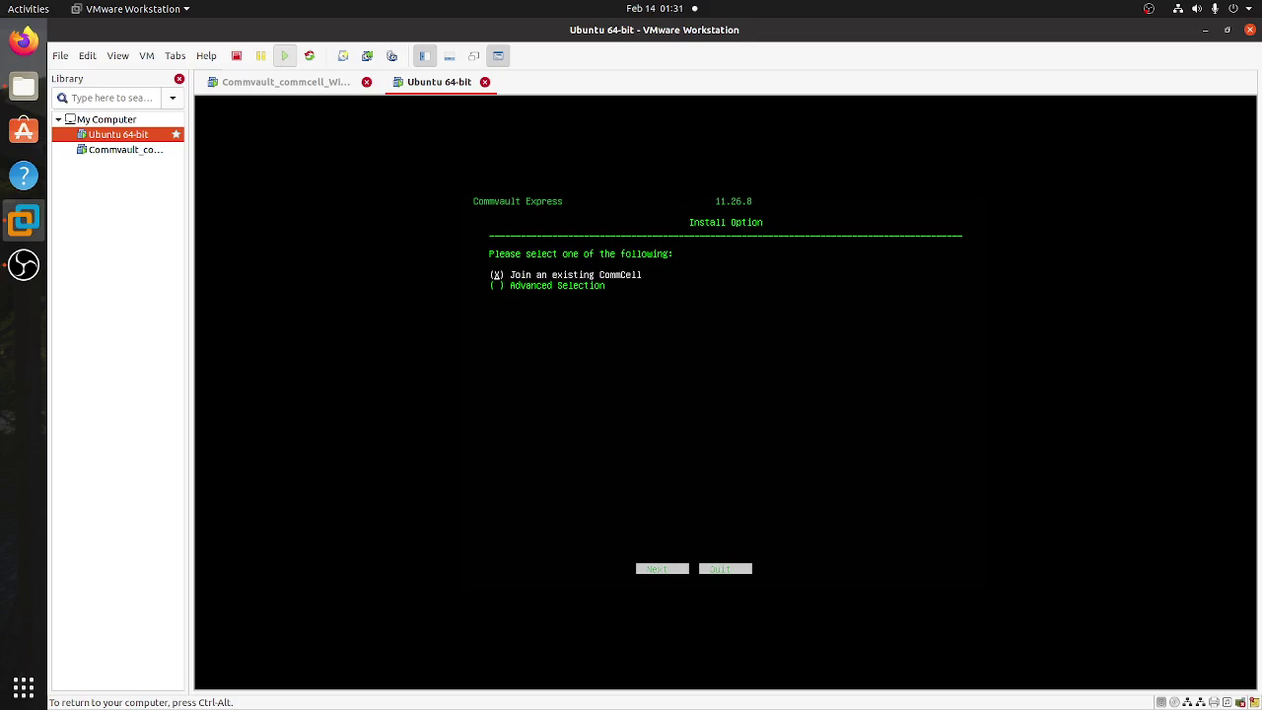
{"action": "key", "text": "Down"}
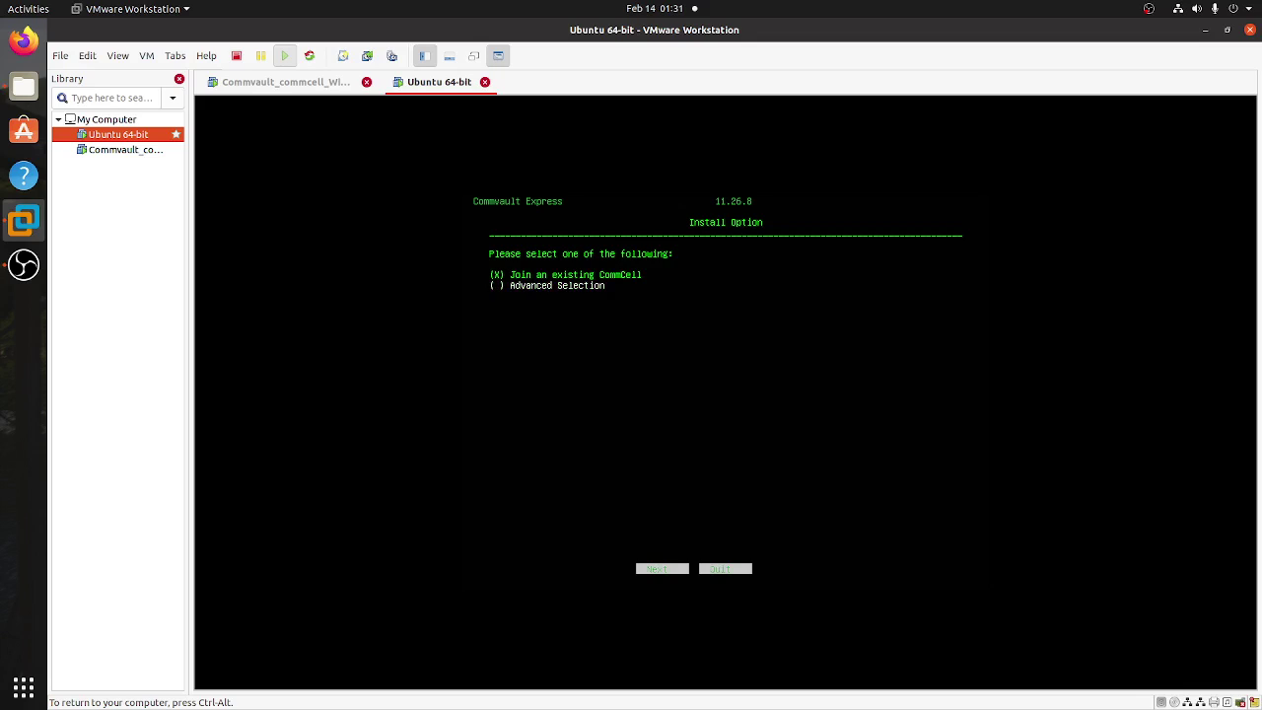
{"action": "key", "text": "space"}
{"action": "key", "text": "Tab"}
{"action": "key", "text": "Return"}
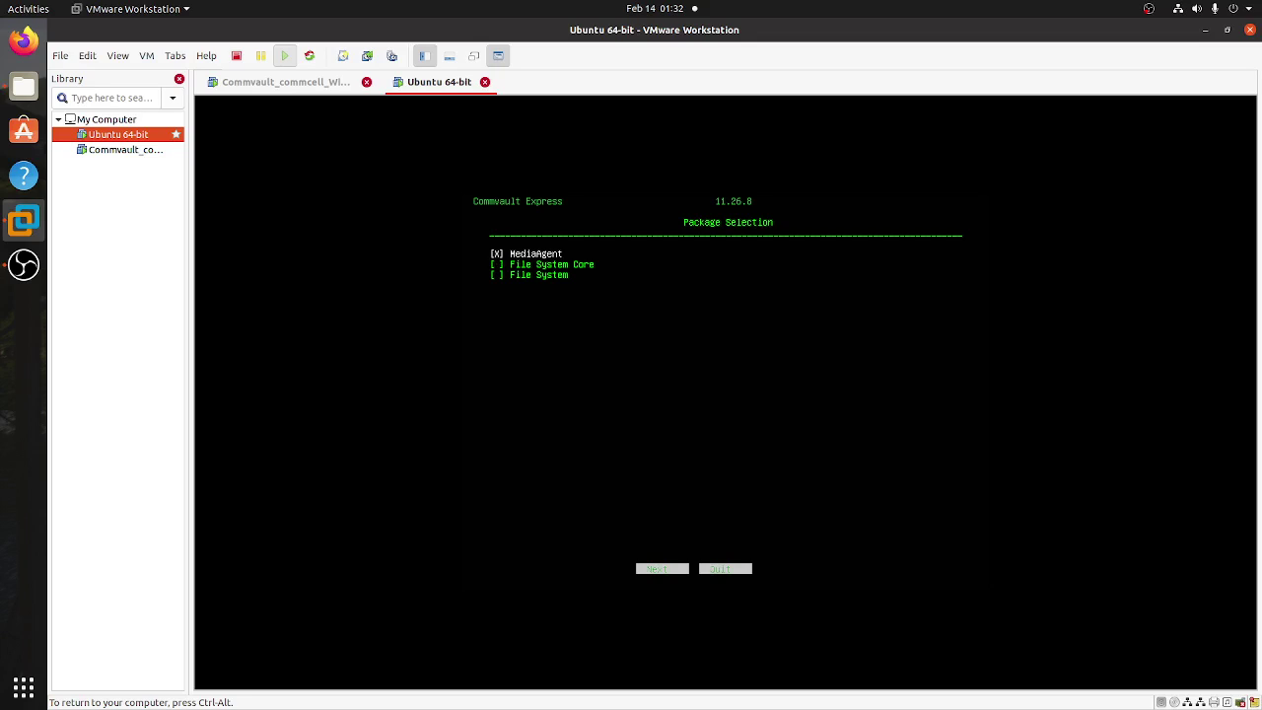
- Continue with only MediaAgent selected and keep No for restore-only agents
{"action": "key", "text": "Tab"}
{"action": "key", "text": "Return"}
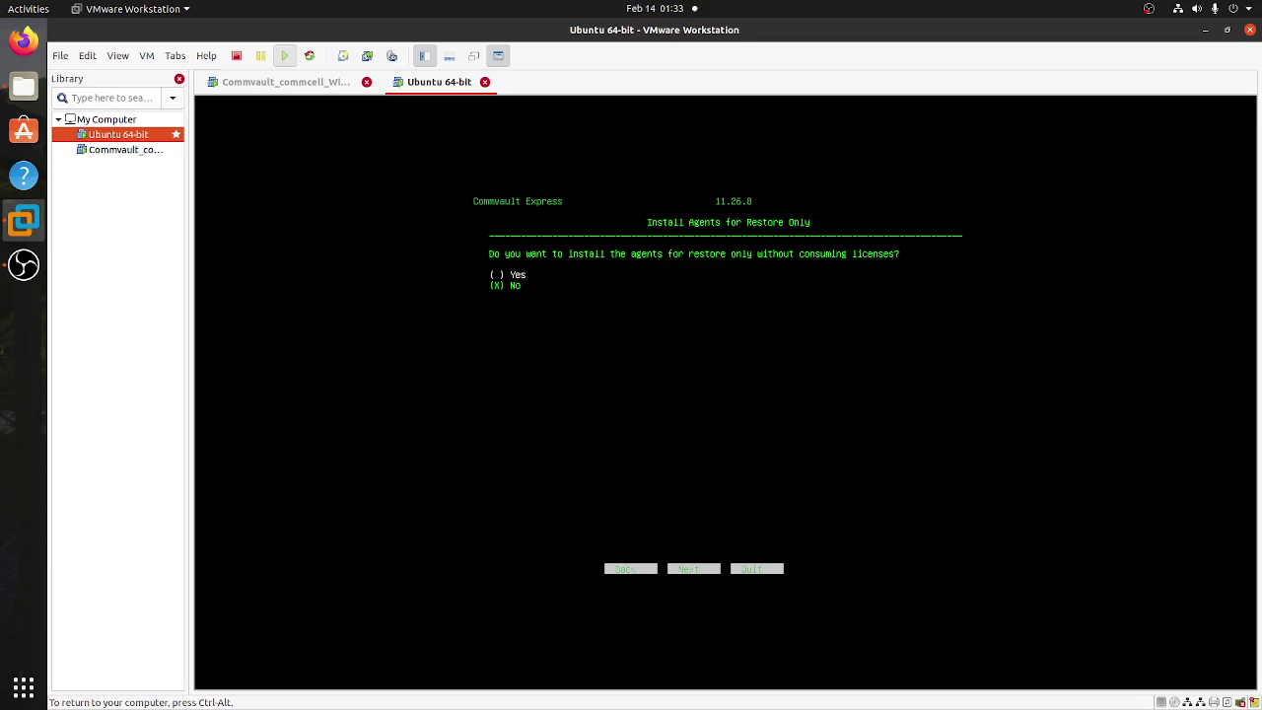
{"action": "key", "text": "Tab"}
{"action": "key", "text": "Return"}
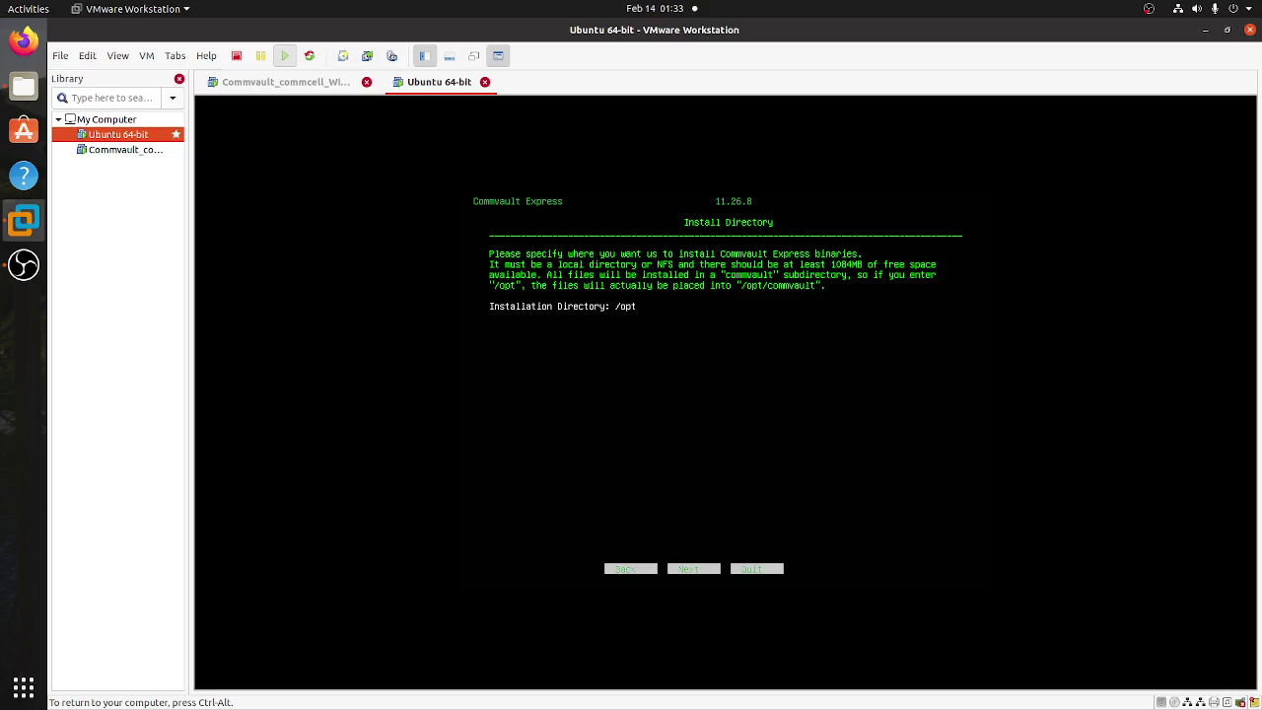
- Accept /opt as install directory and /var/log as log directory, declining a dedicated Unix group
{"action": "key", "text": "Tab"}
{"action": "key", "text": "Return"}
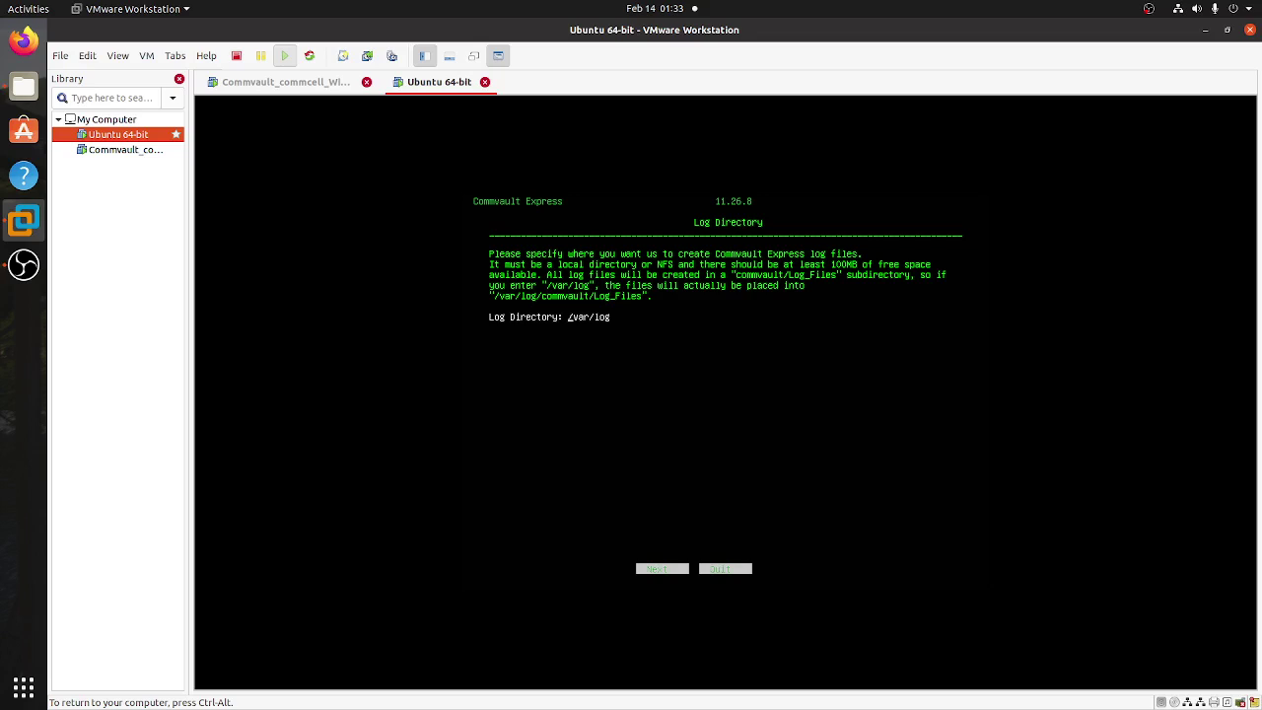
{"action": "key", "text": "Tab"}
{"action": "key", "text": "Return"}
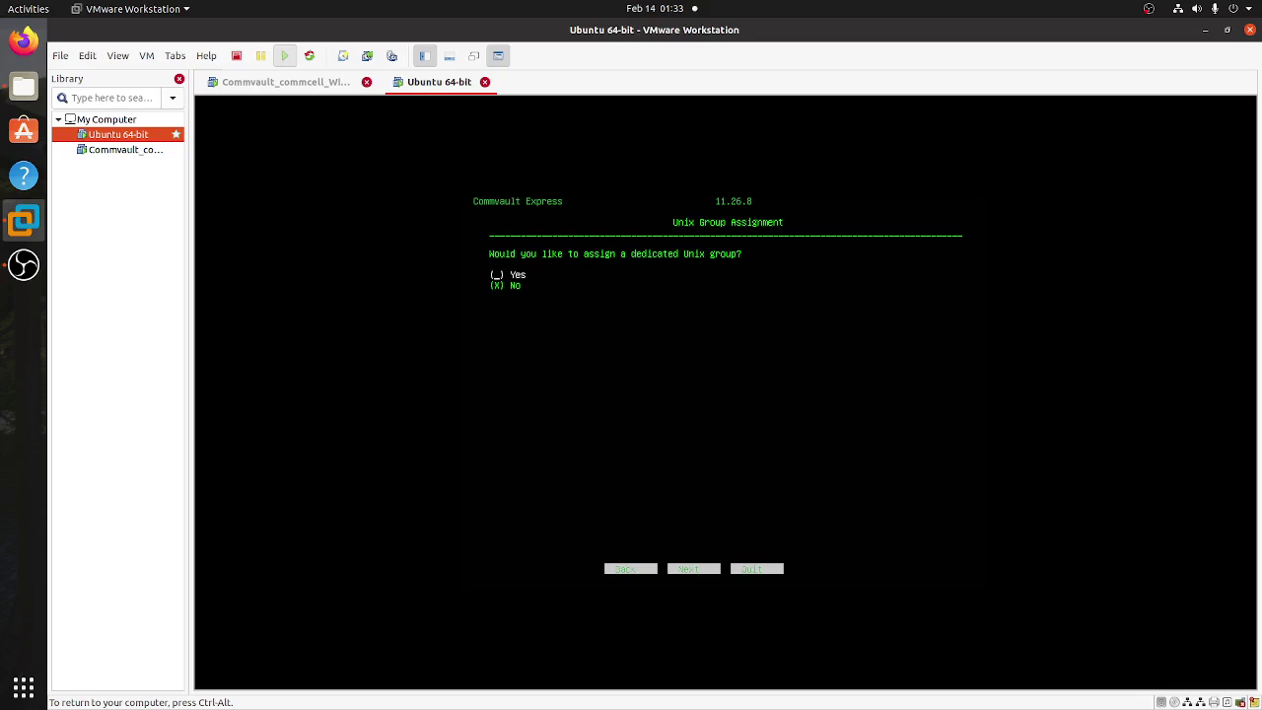
{"action": "key", "text": "Tab"}
{"action": "key", "text": "Return"}
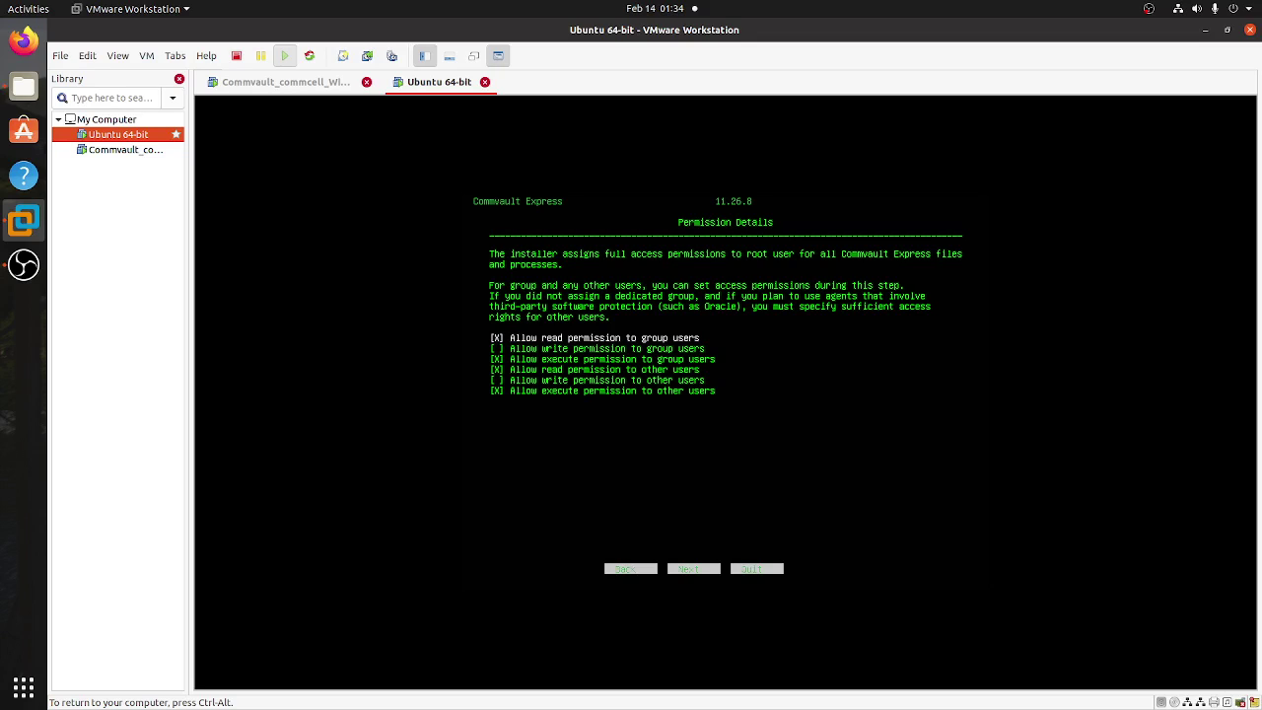
- Keep default read/execute permissions for group and other users, then accept host name ubuntuserver1
{"action": "key", "text": "Tab"}
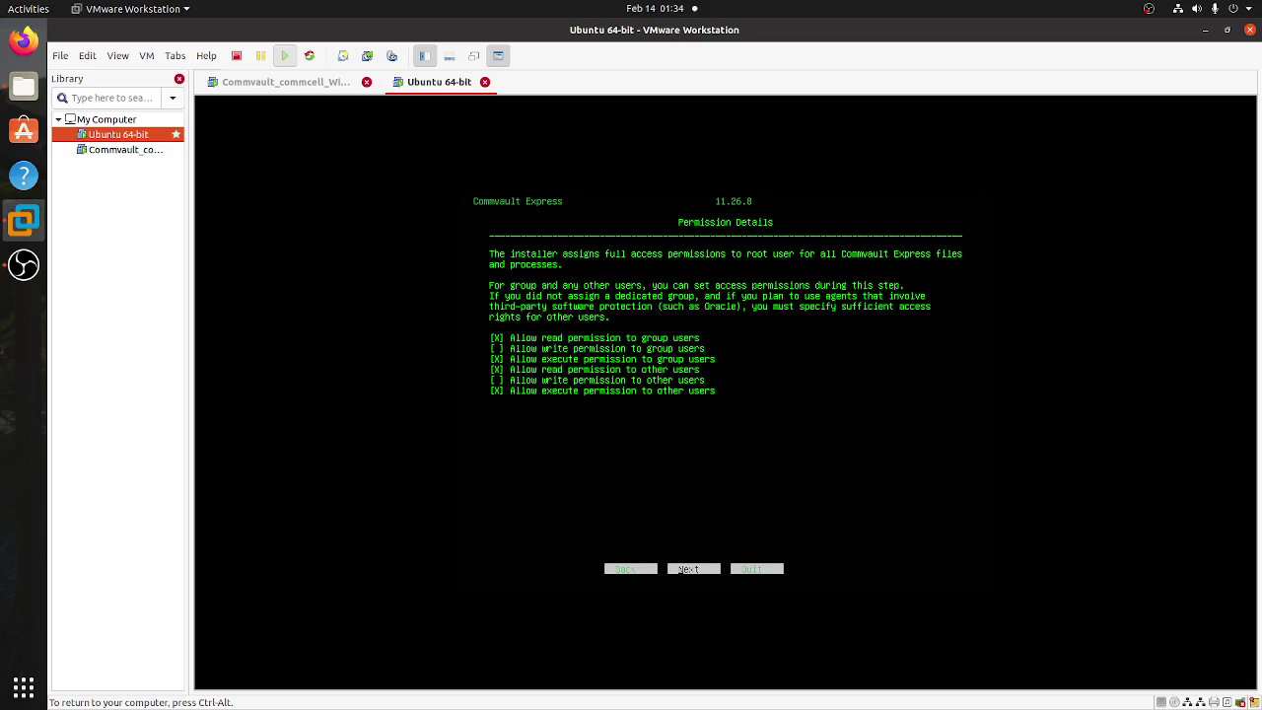
{"action": "key", "text": "Return"}
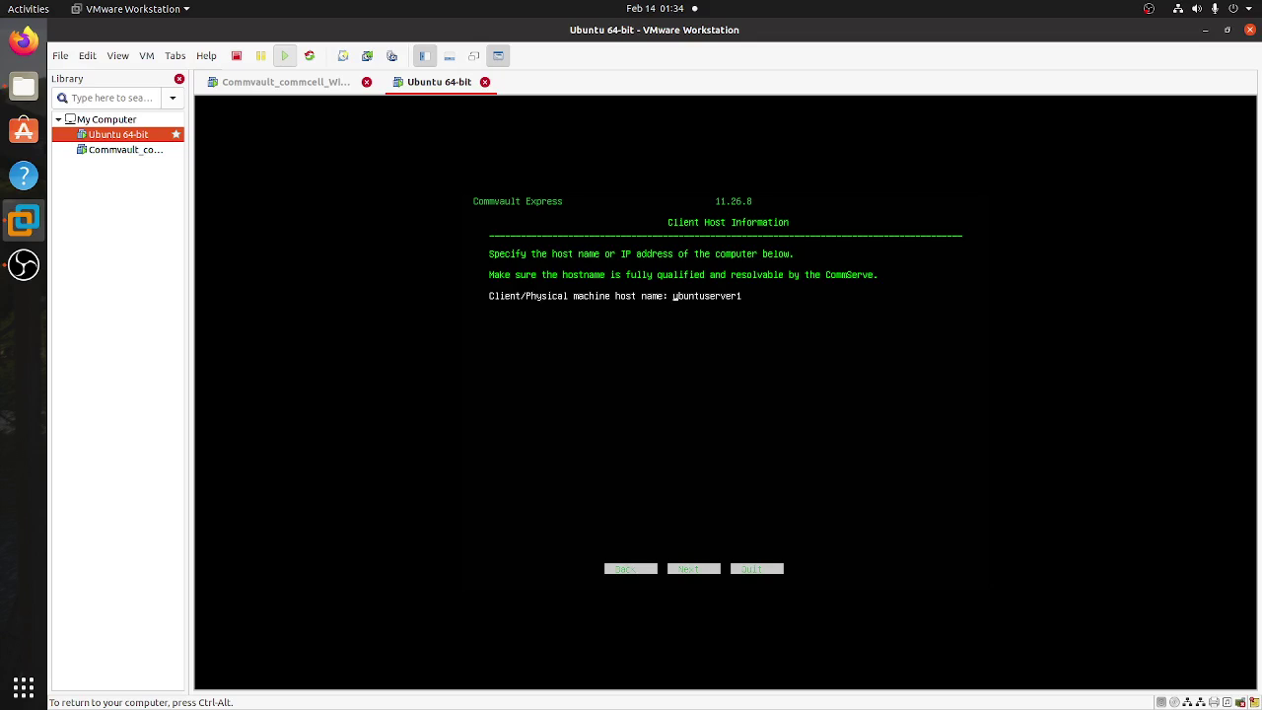
{"action": "key", "text": "Tab"}
- Confirm ubuntuserver1 as host and client name and /opt as the index cache directory
{"action": "key", "text": "Return"}
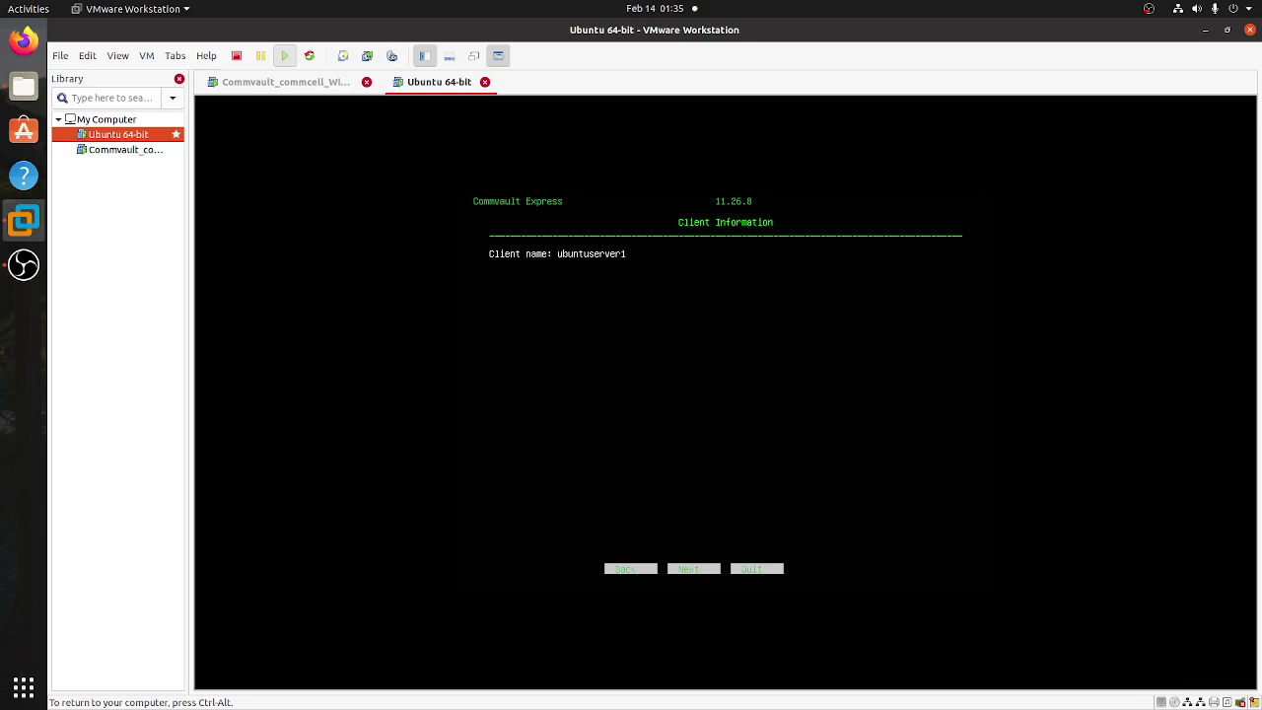
{"action": "key", "text": "Tab"}
{"action": "key", "text": "Return"}
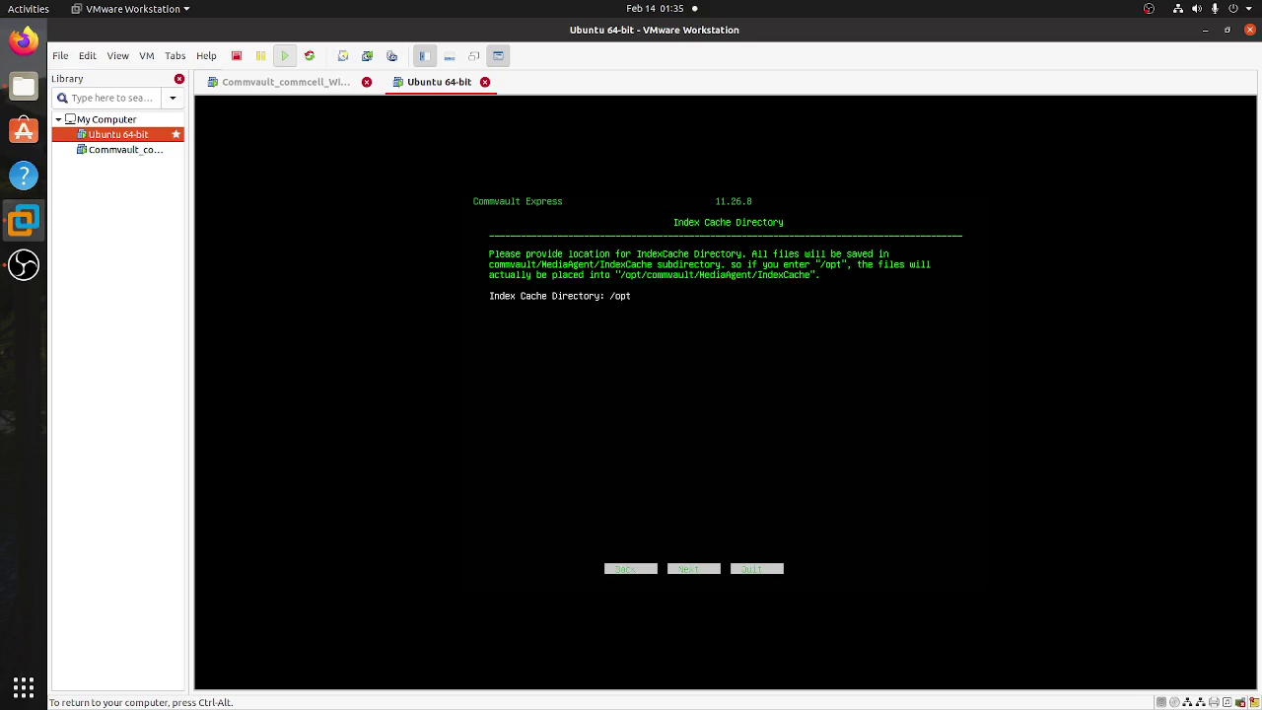
{"action": "key", "text": "Tab"}
{"action": "key", "text": "Return"}
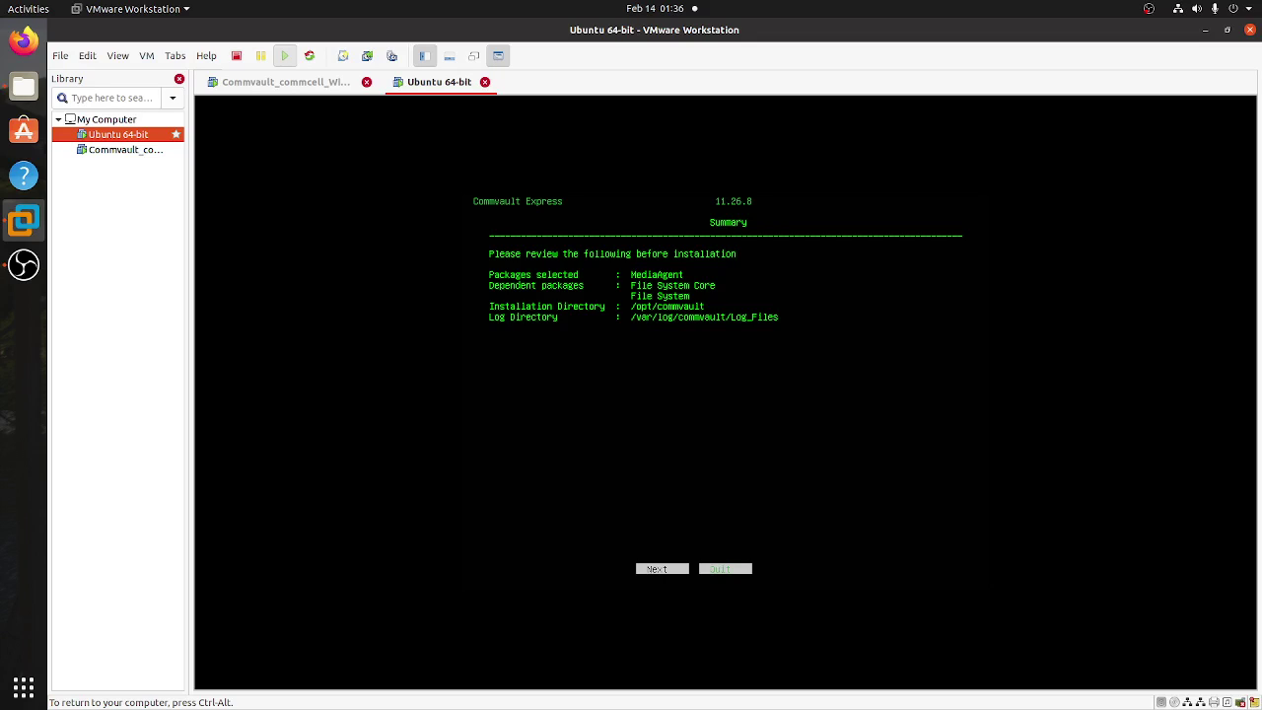
- Start the installation from the Summary and enter 172.16.11.120 as the CommServe hostname
{"action": "key", "text": "Return"}
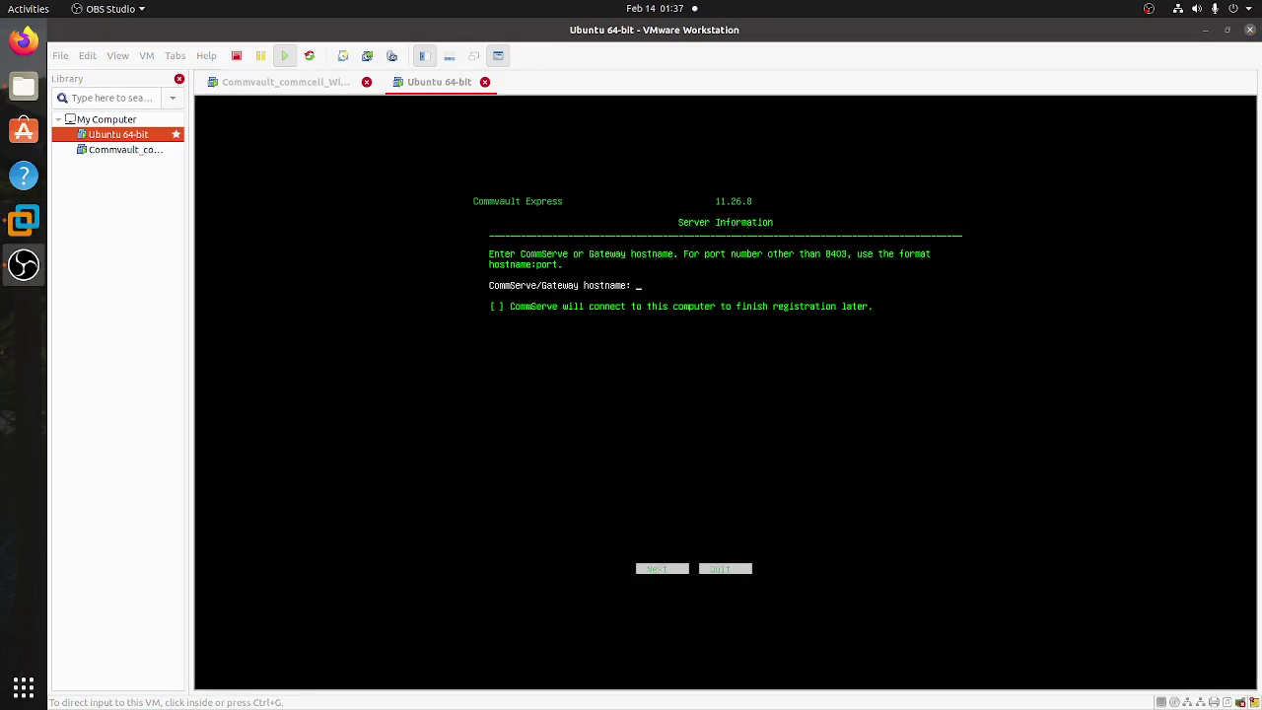
{"action": "key", "text": "ctrl+g"}
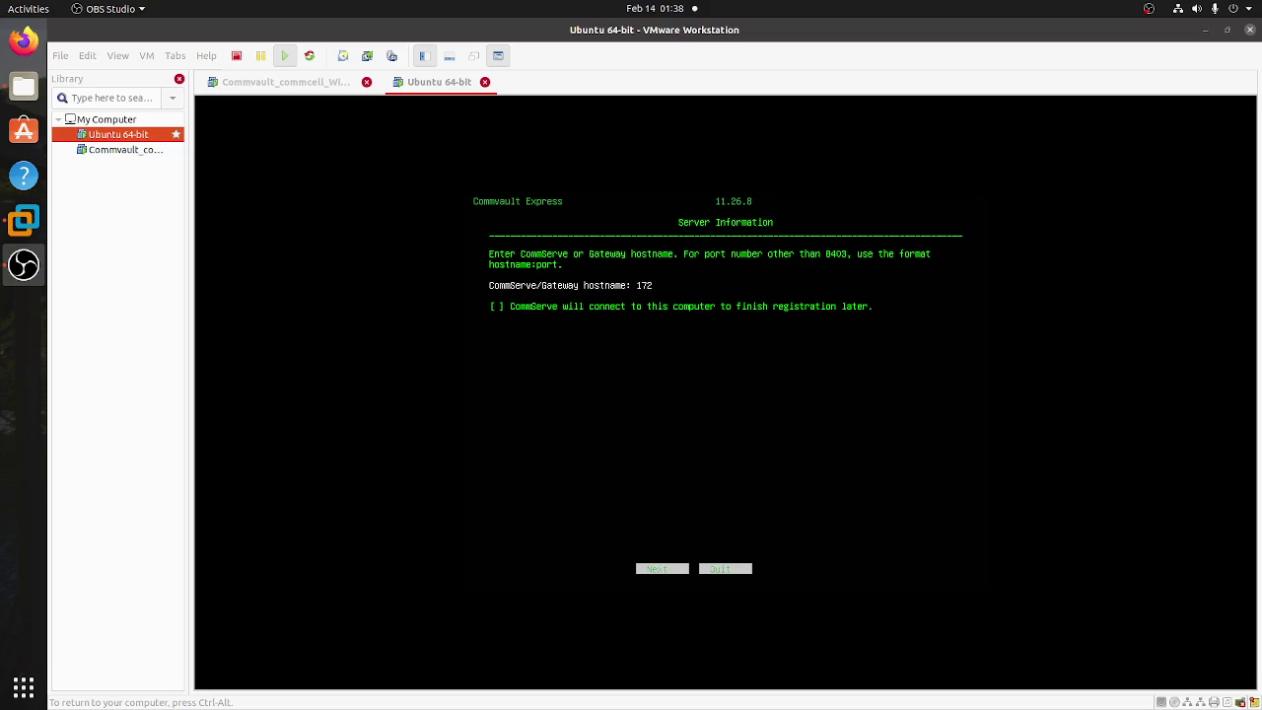
{"action": "type", "text": ".11.128"}
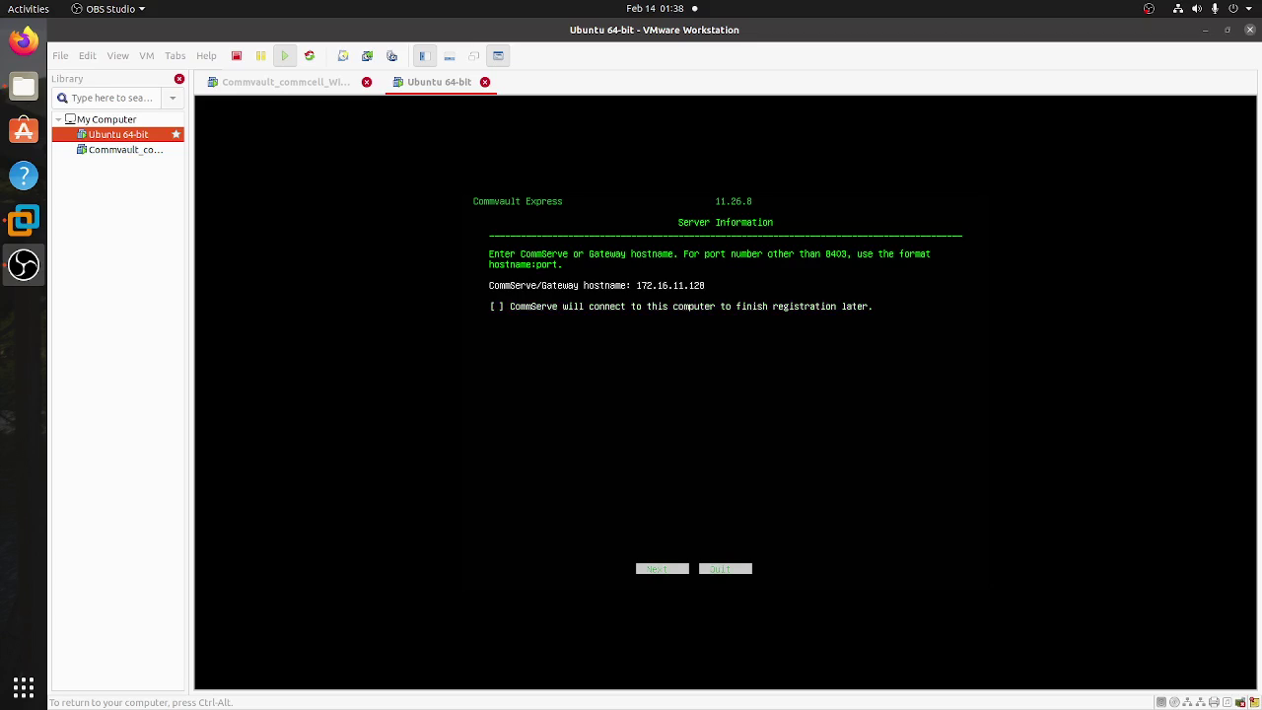
{"action": "key", "text": "Tab"}
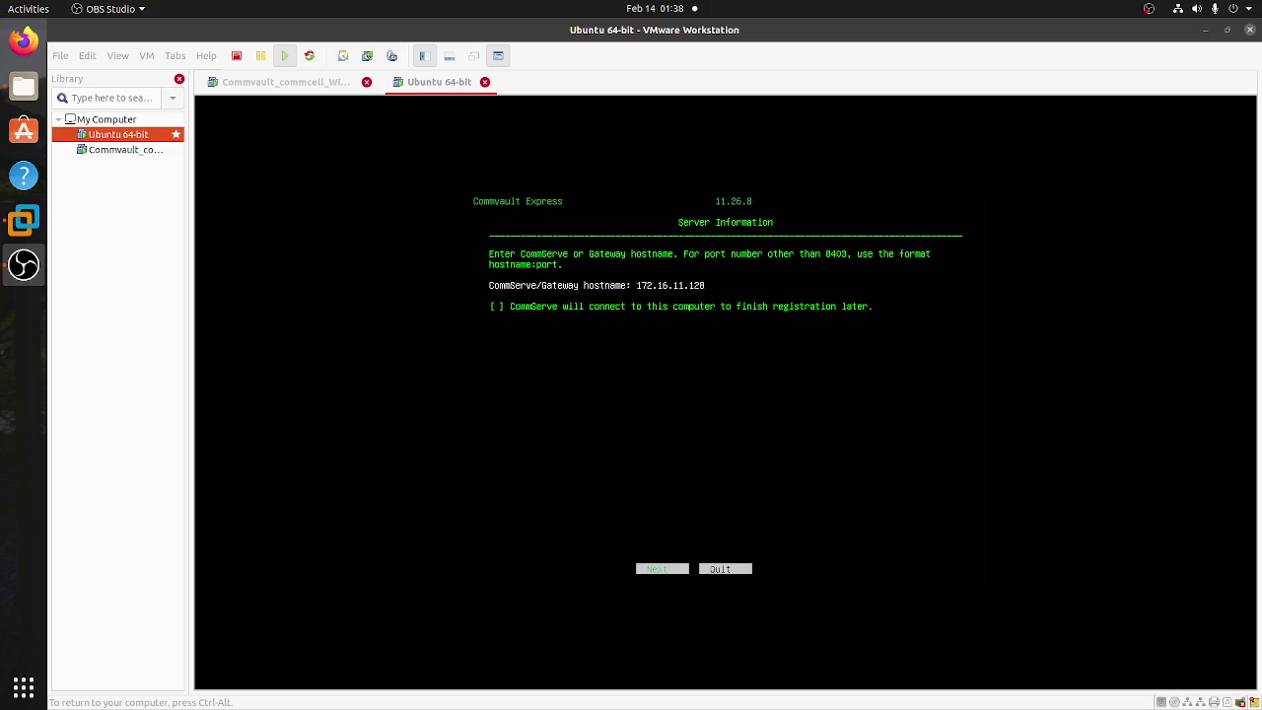
{"action": "key", "text": "Tab"}
- Submit CommServe host 172.16.11.120 and choose No for an HTTP proxy
{"action": "key", "text": "Return"}
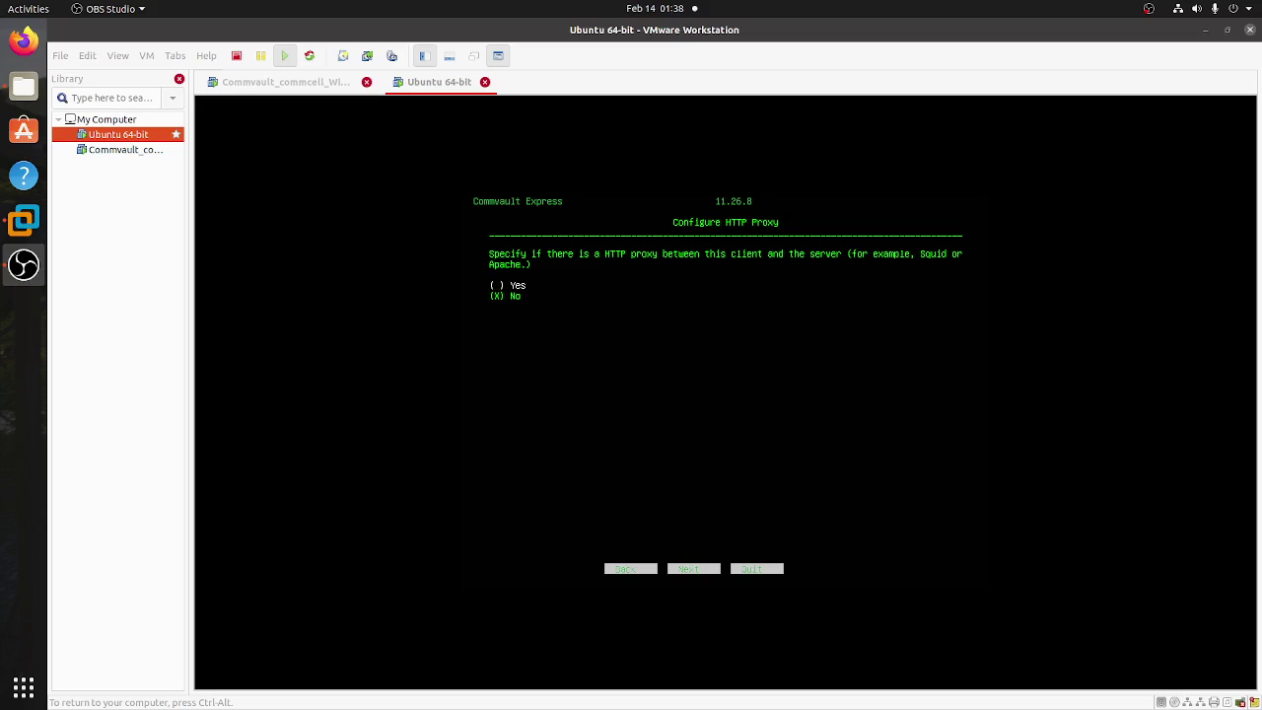
{"action": "key", "text": "Tab"}
{"action": "key", "text": "Return"}
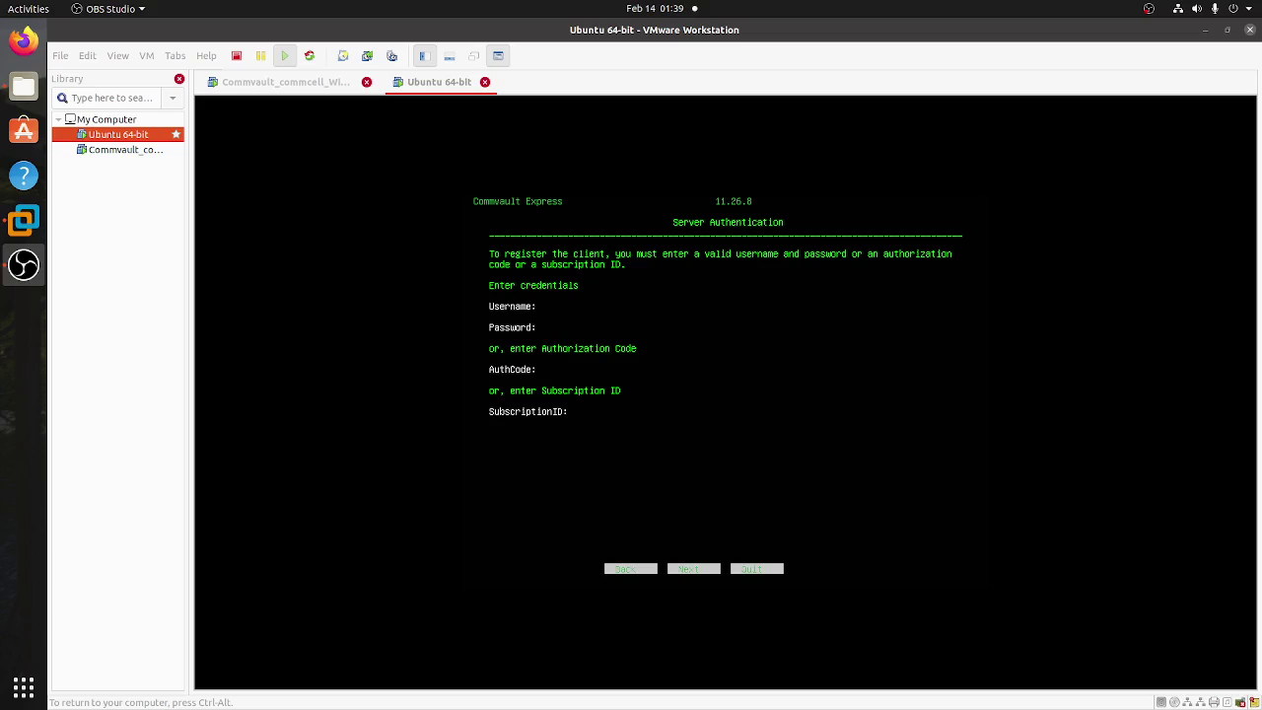
- Enter the CommServe admin username and password and submit them for server authentication
{"action": "type", "text": "mmvaul"}
{"action": "type", "text": "admin"}
{"action": "type", "text": "**********"}
{"action": "key", "text": "Tab"}
{"action": "key", "text": "Tab"}
{"action": "key", "text": "Return"}
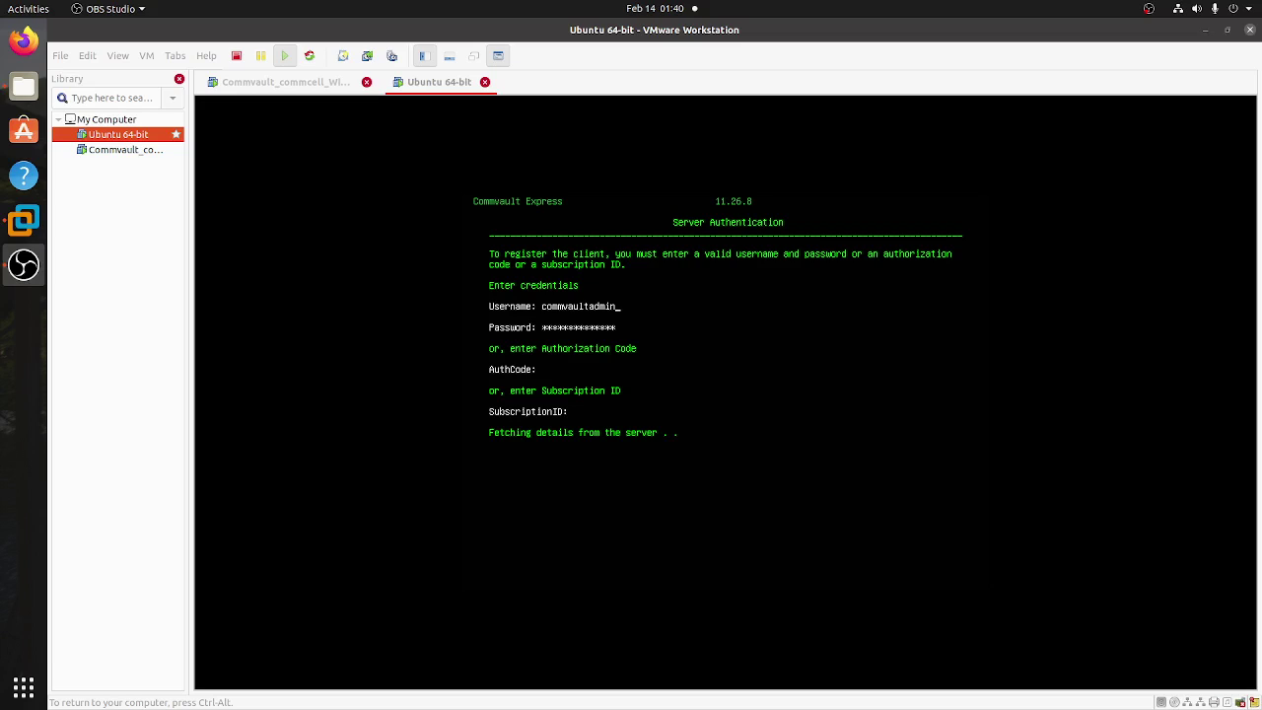
{"action": "key", "text": "ctrl+alt"}
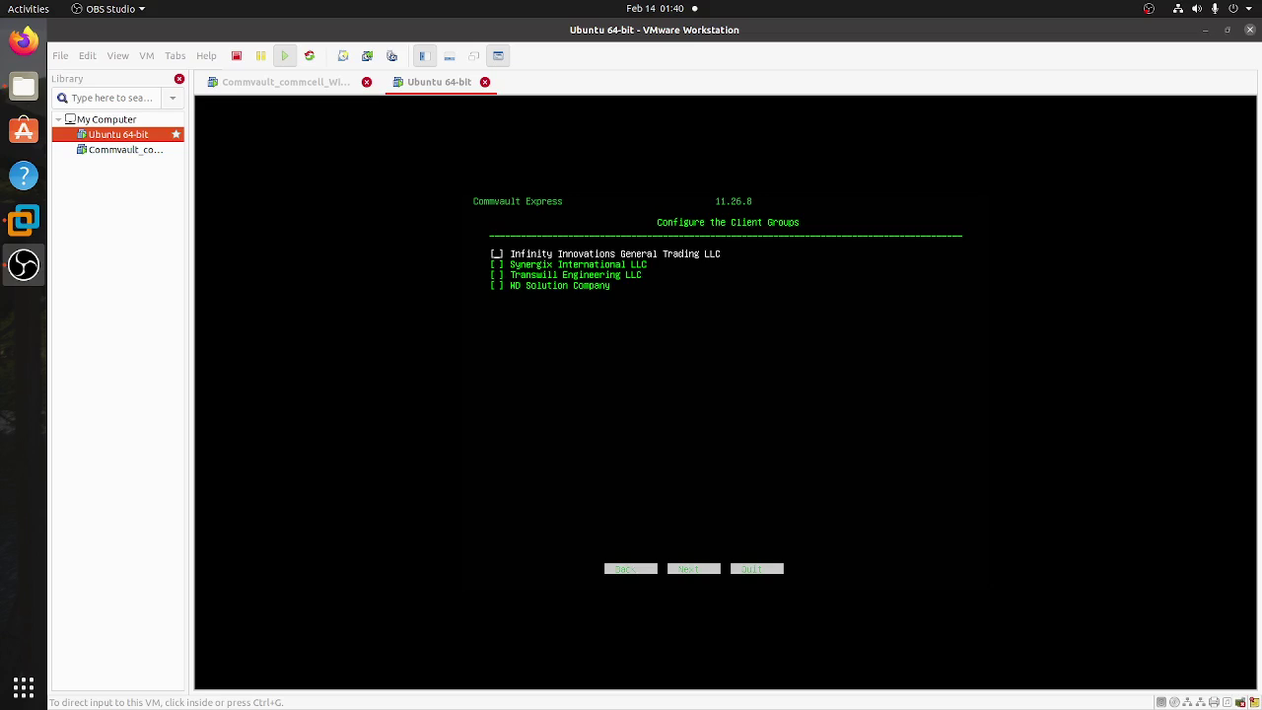
- Leave all four client groups unchecked and proceed to client registration
{"action": "left_click", "coordinate": [758, 180]}
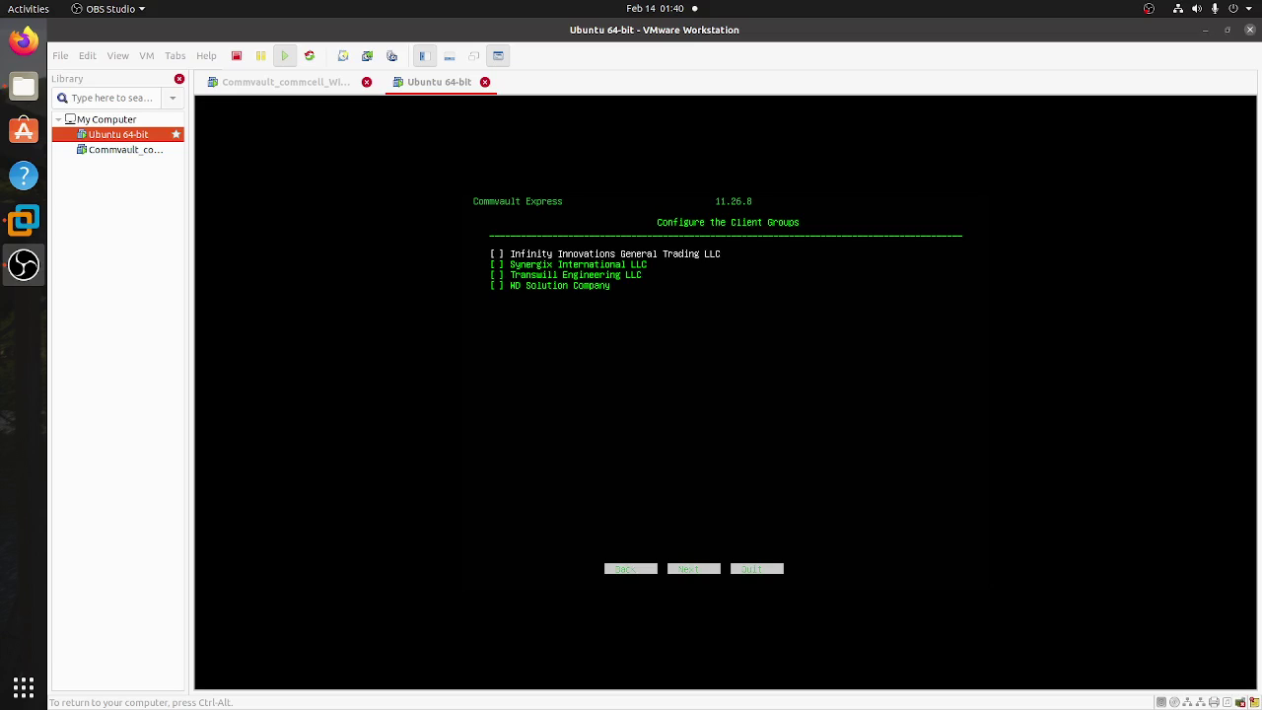
{"action": "key", "text": "Tab"}
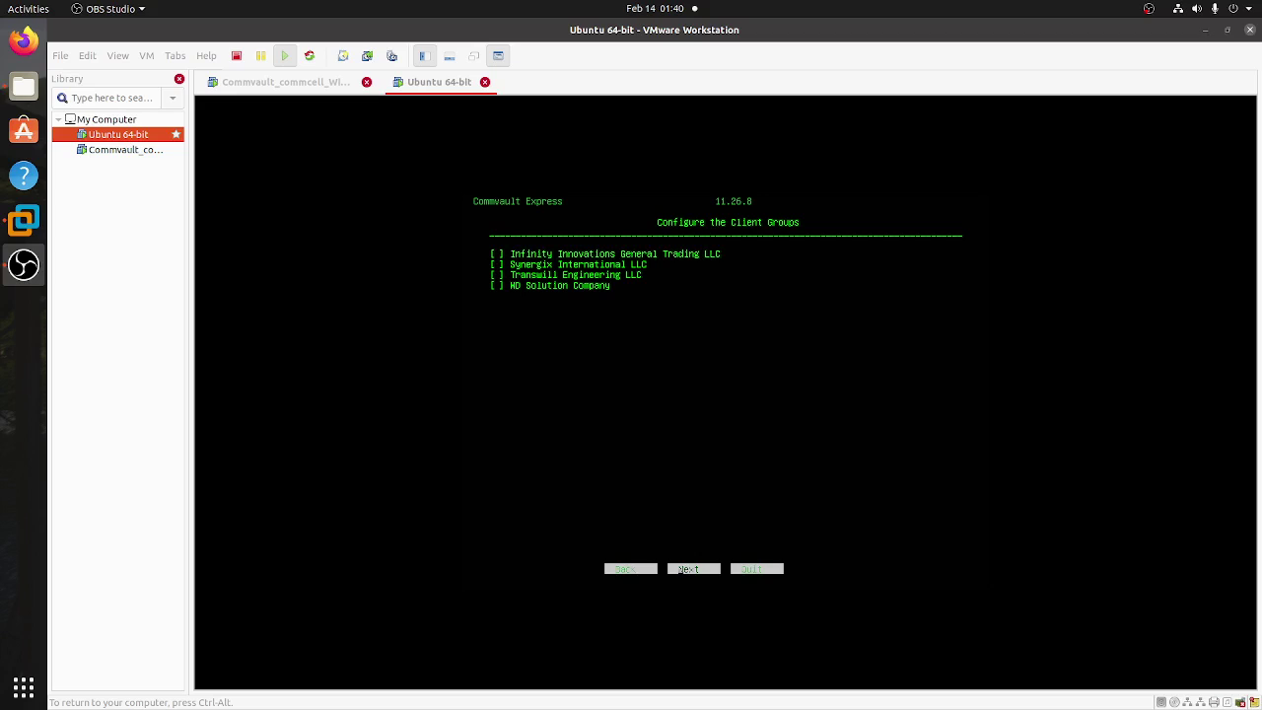
{"action": "key", "text": "Return"}
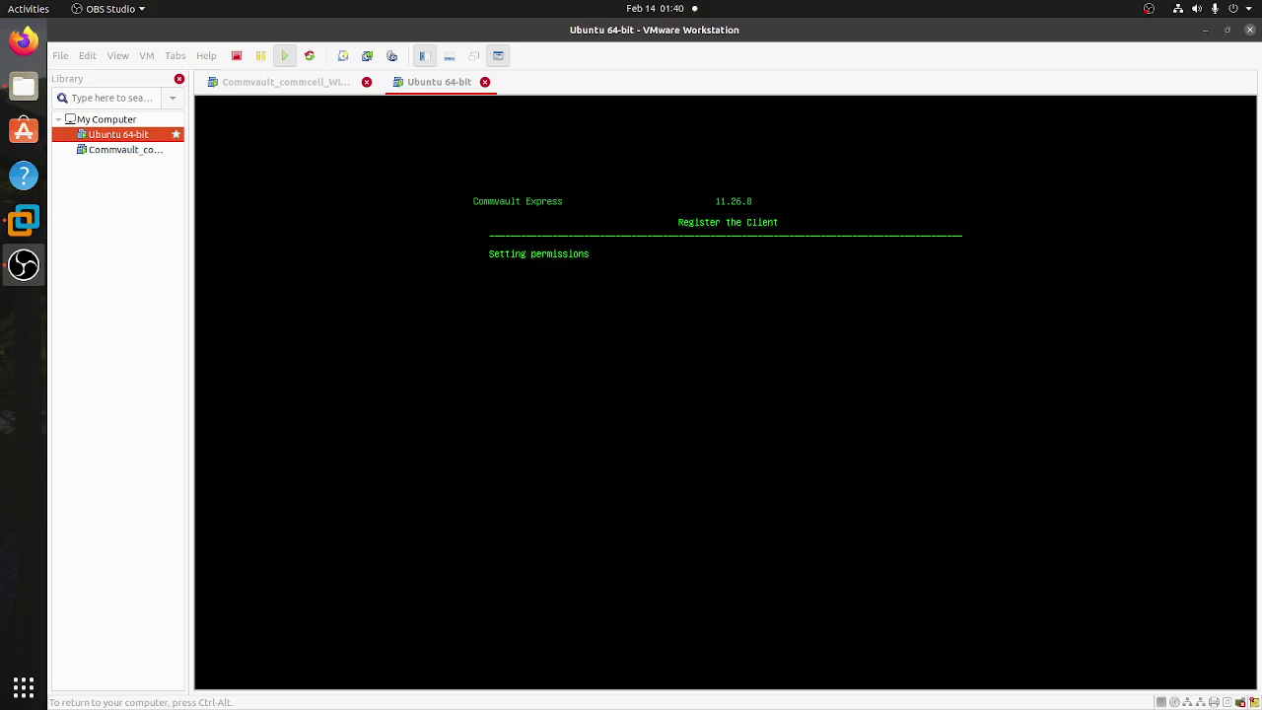
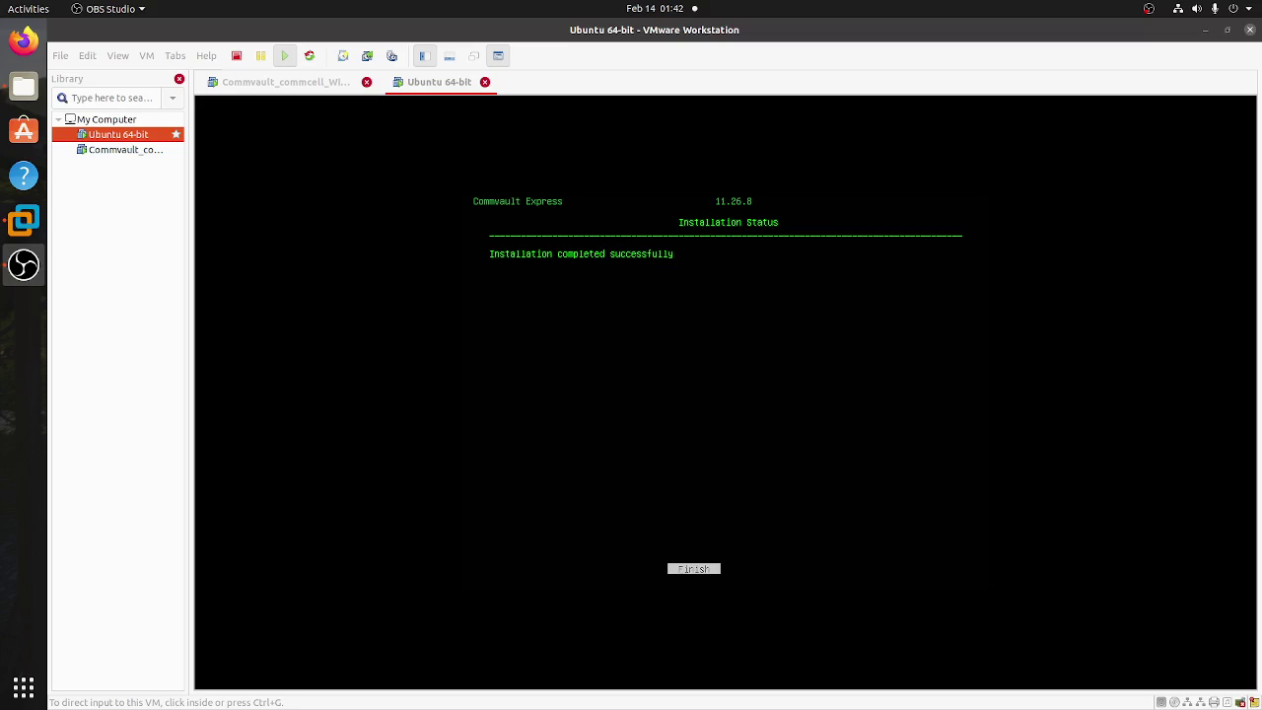
- Finish the Commvault installer on the Ubuntu VM, then switch to the Commvault_commcell VM
{"action": "left_click", "coordinate": [1148, 307]}
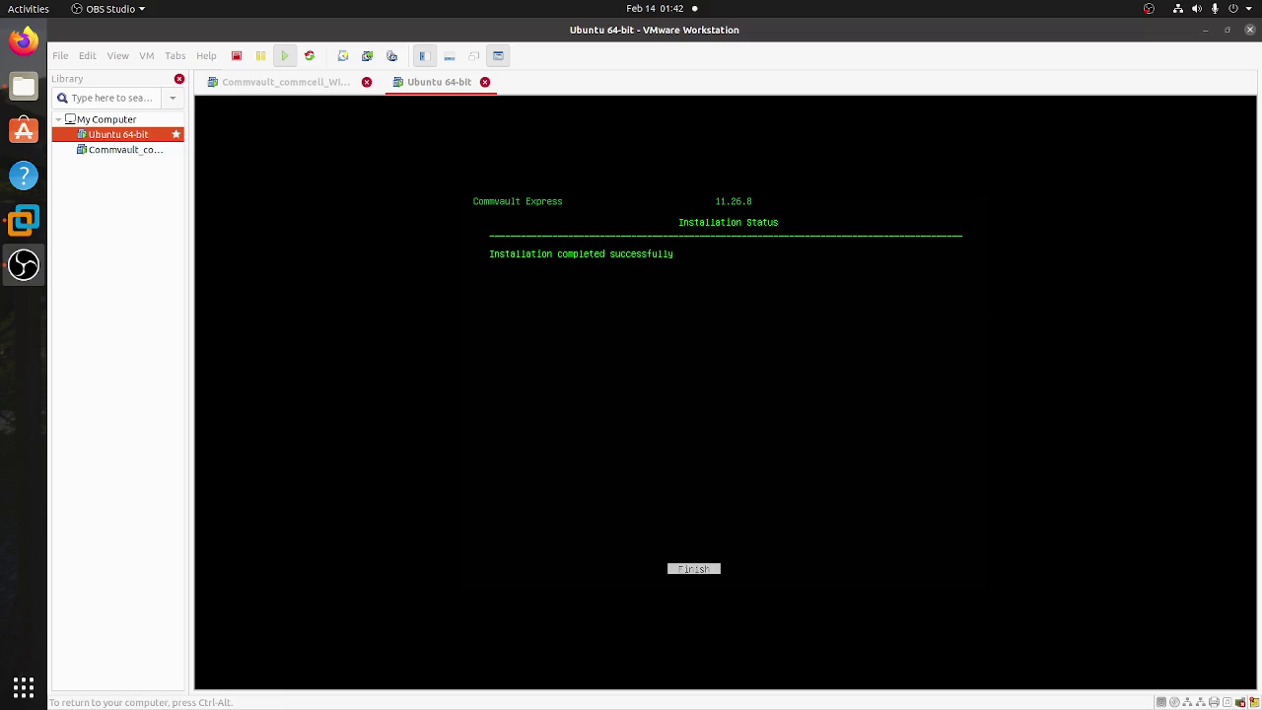
{"action": "key", "text": "Return"}
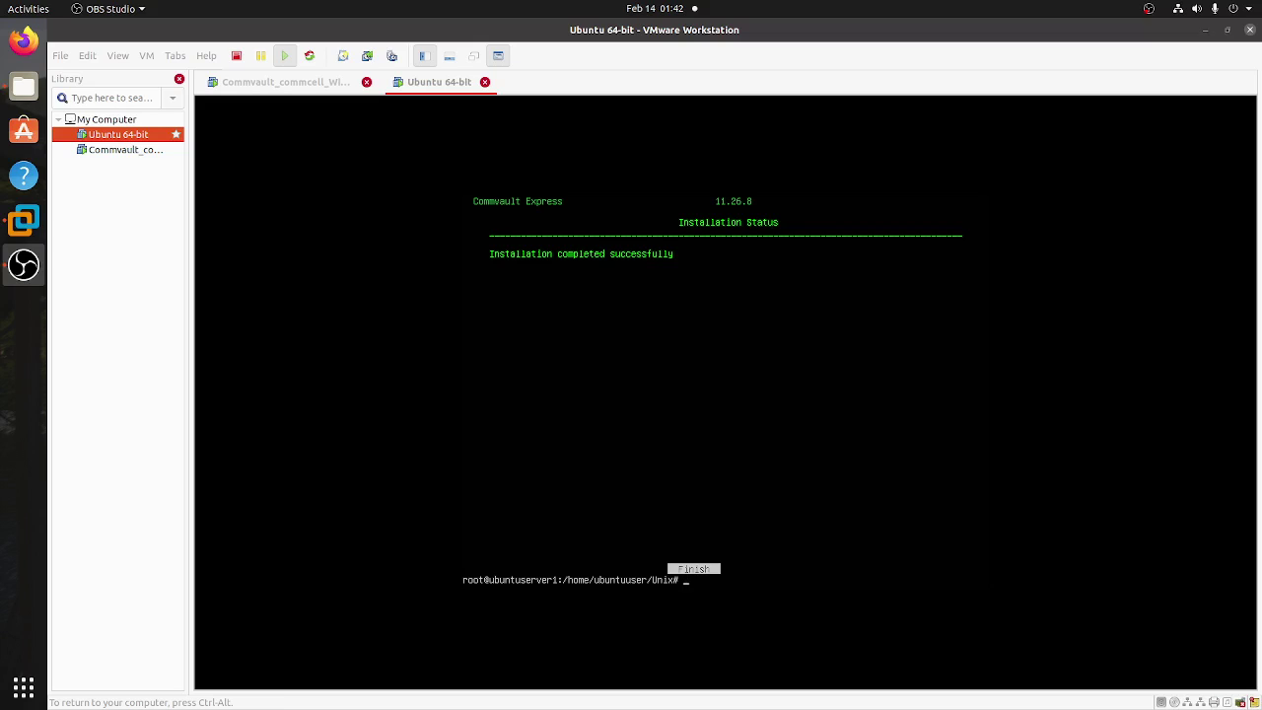
{"action": "key", "text": "ctrl+alt"}
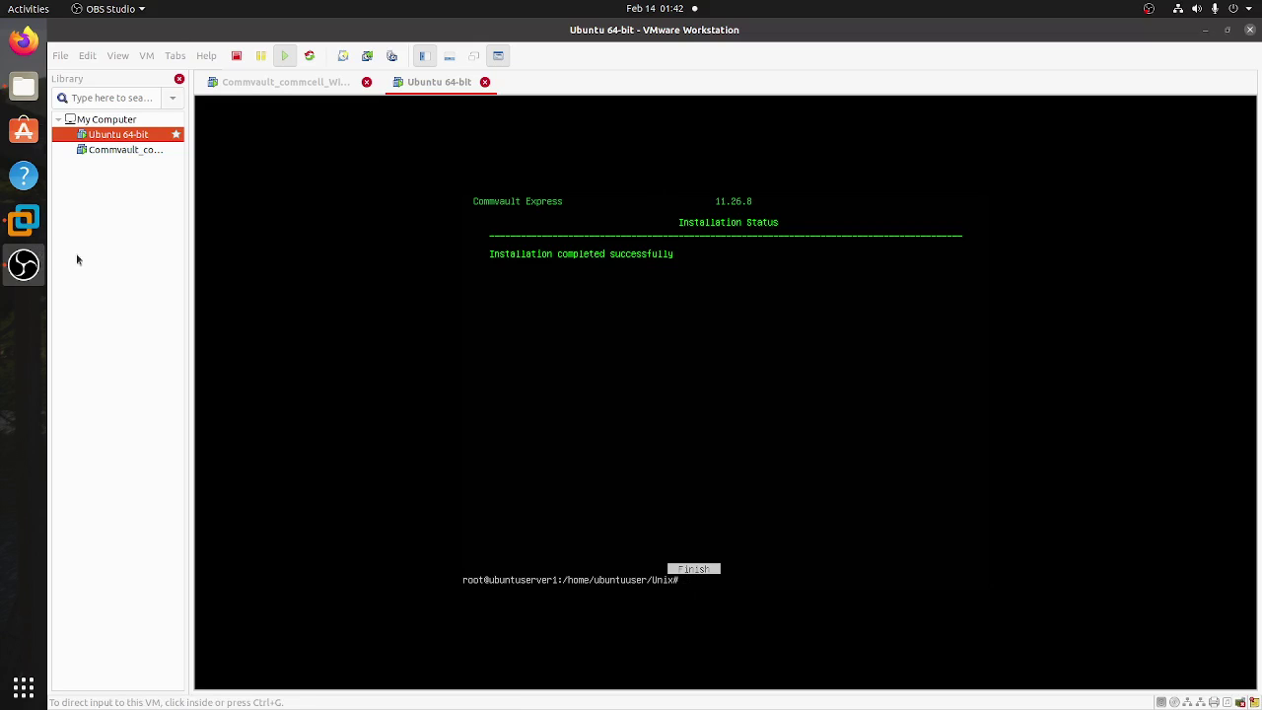
{"action": "left_click", "coordinate": [125, 154]}
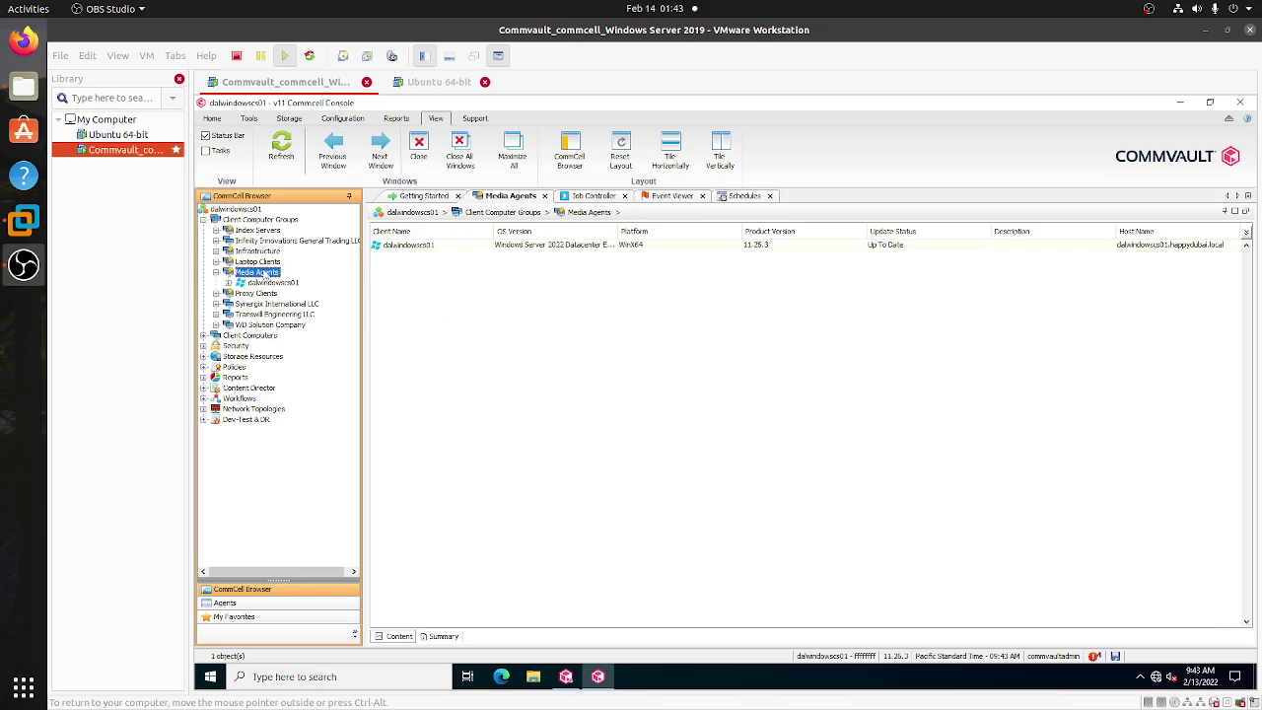
- Refresh the console so ubuntuserver1 appears under Media Agents and open its view
{"action": "left_click", "coordinate": [280, 144]}
{"action": "left_click", "coordinate": [281, 146]}
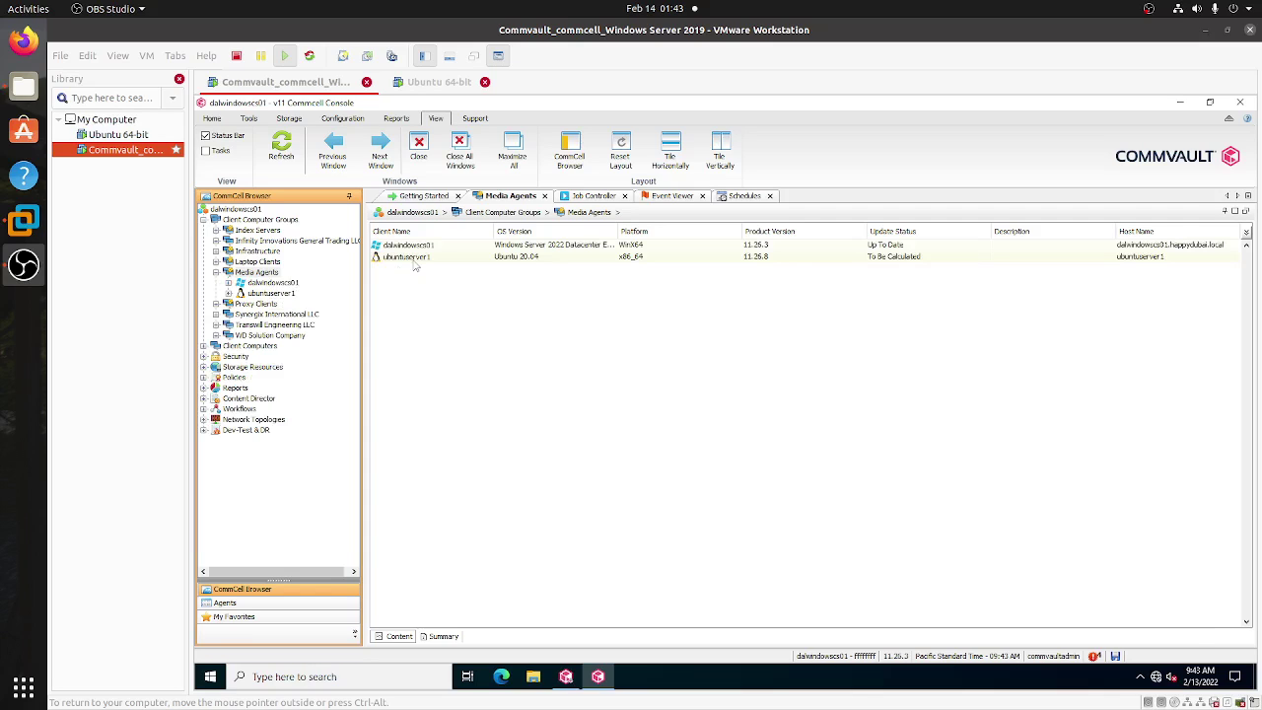
{"action": "left_click", "coordinate": [269, 293]}
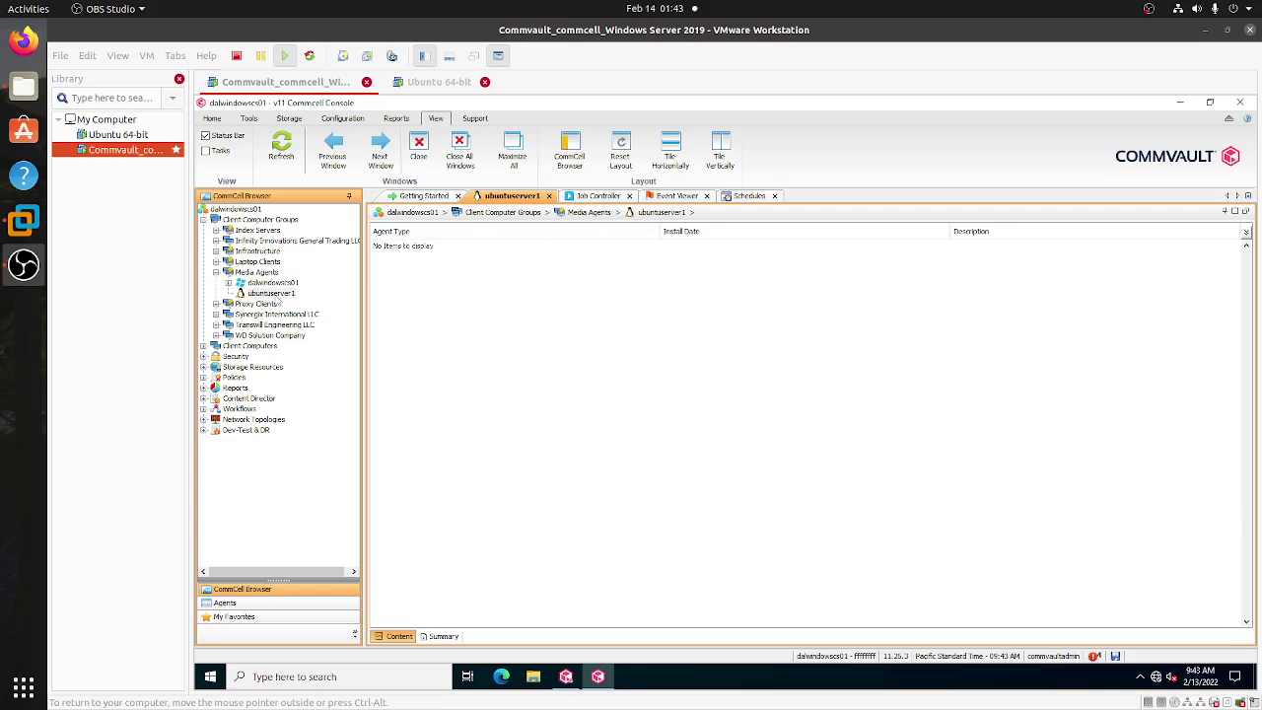
{"action": "left_click", "coordinate": [276, 295]}
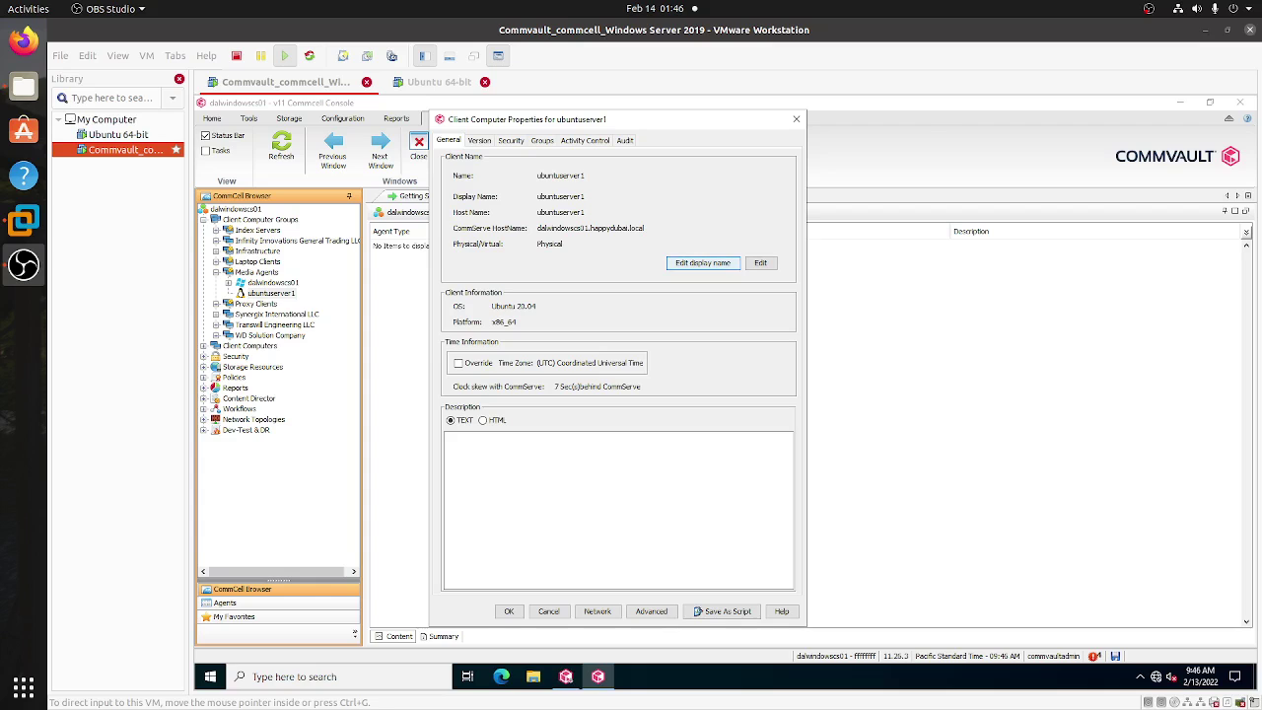
- Check ubuntuserver1's Version tab and local software storage browse option, then cancel Properties
{"action": "left_click_drag", "start_coordinate": [585, 125], "coordinate": [689, 124]}
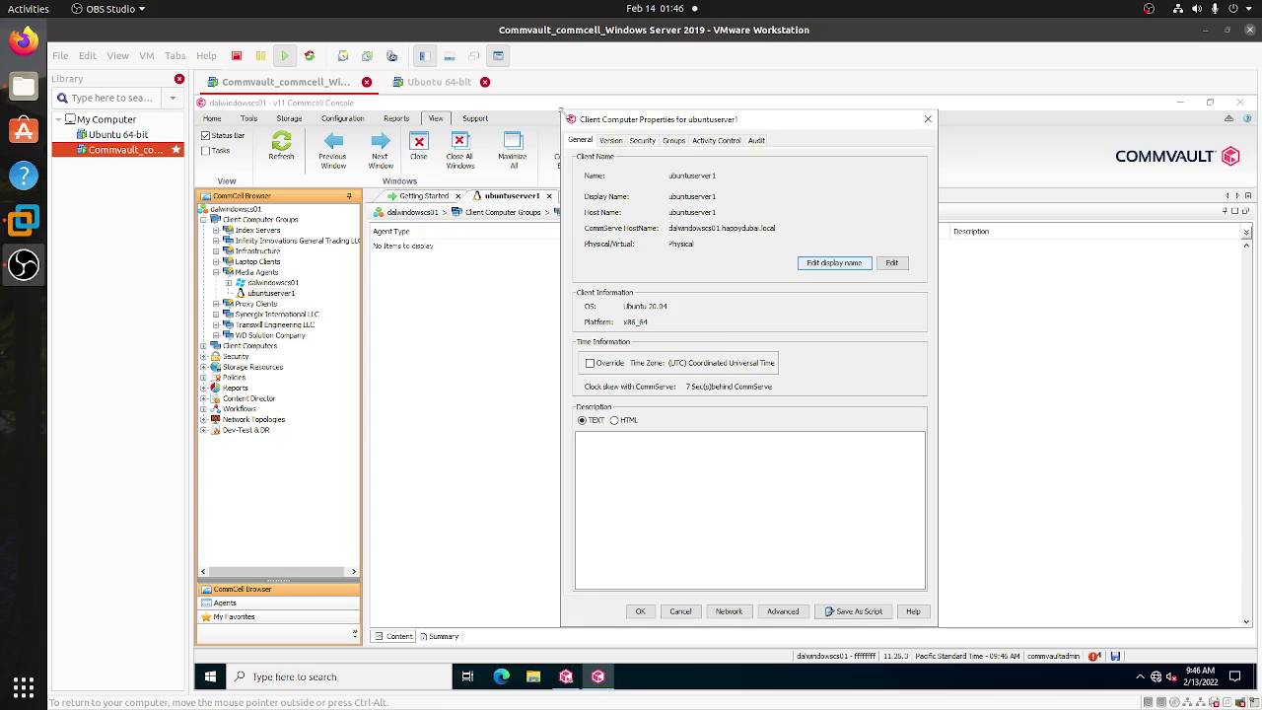
{"action": "left_click_drag", "start_coordinate": [565, 114], "coordinate": [514, 164]}
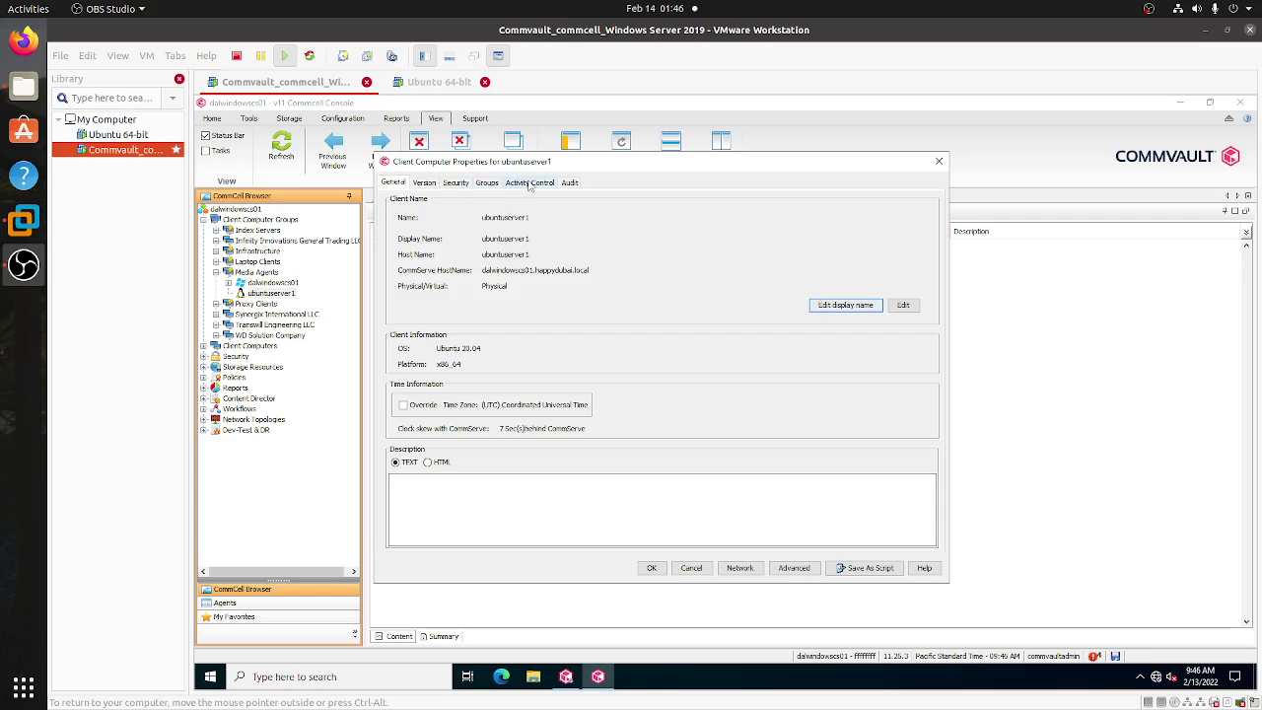
{"action": "left_click", "coordinate": [424, 183]}
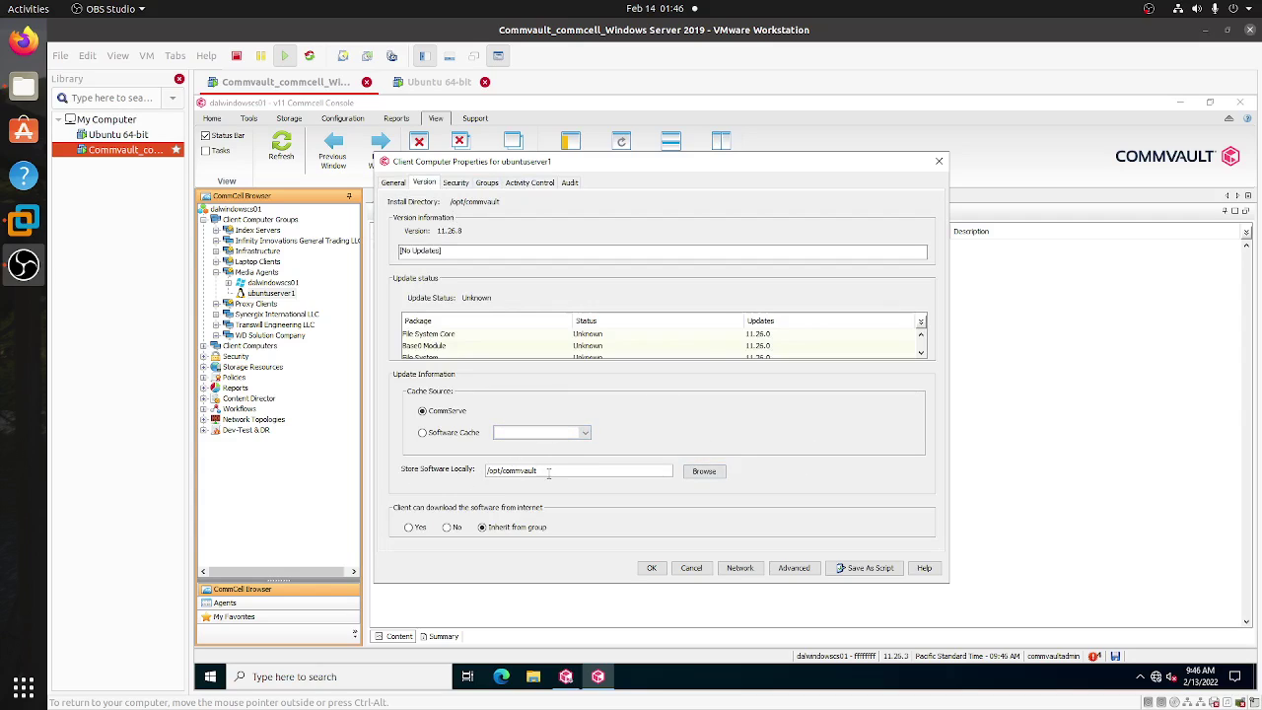
{"action": "left_click", "coordinate": [718, 477]}
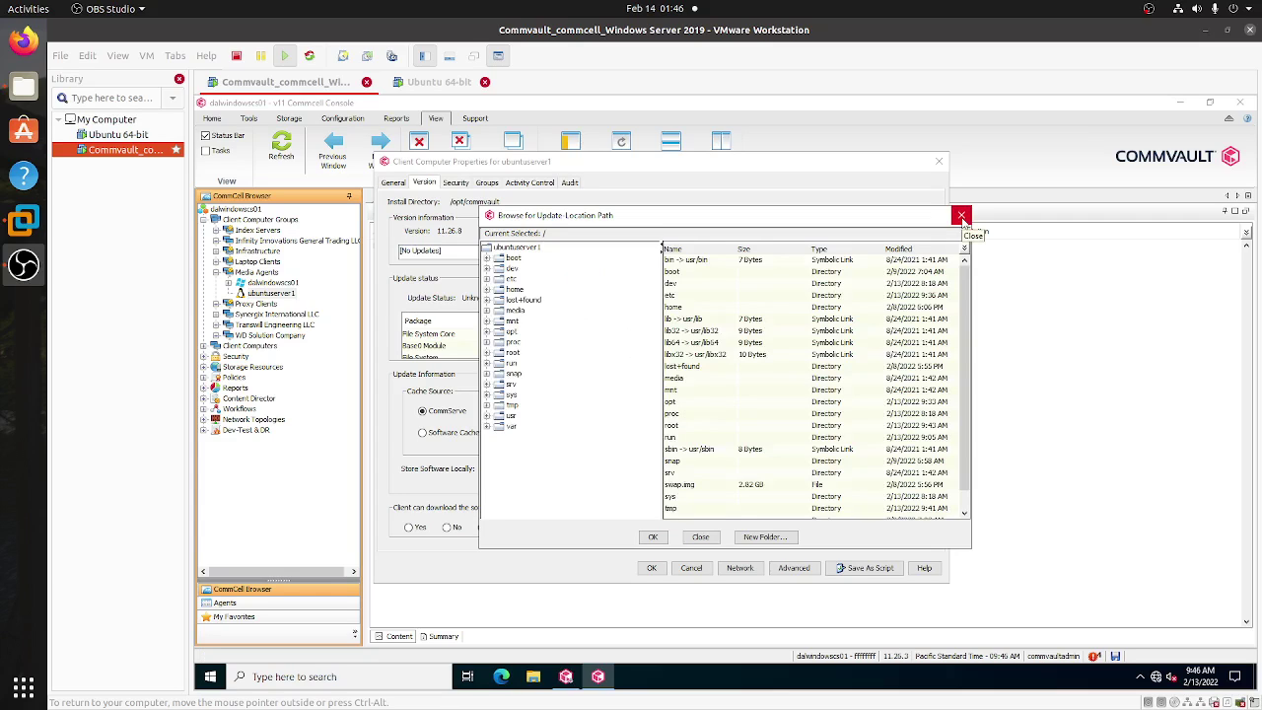
{"action": "left_click", "coordinate": [962, 217]}
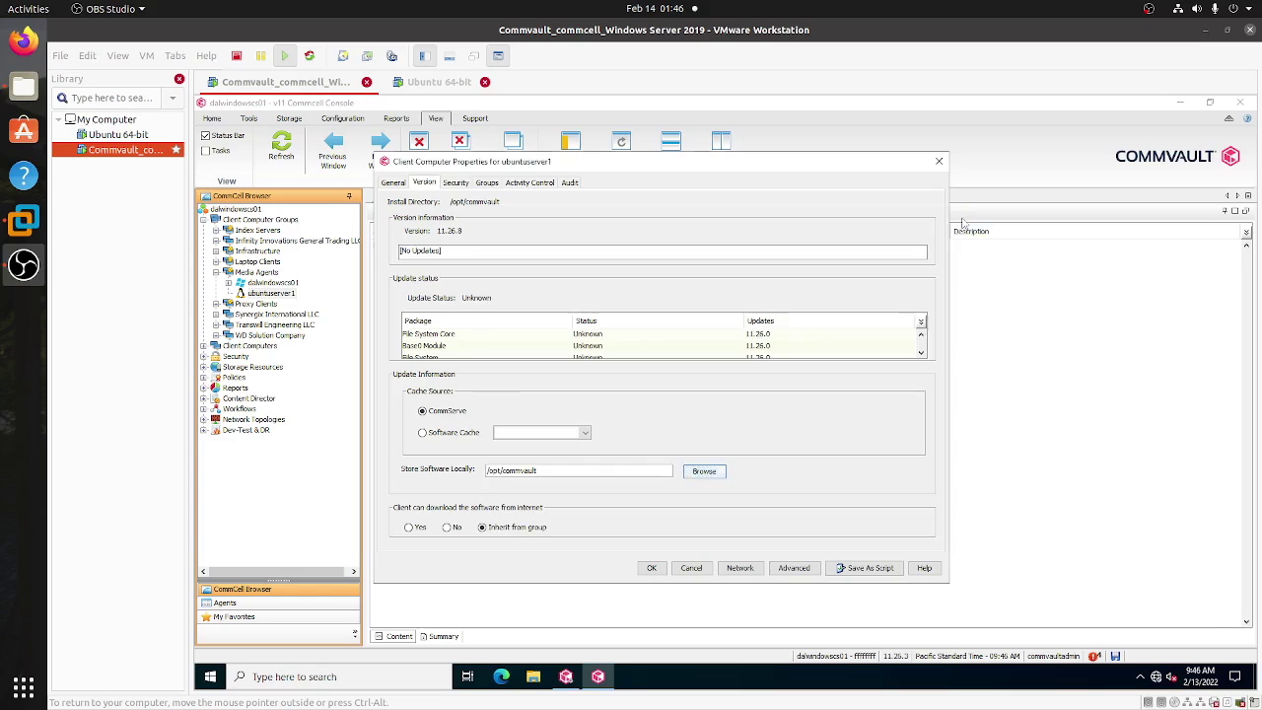
{"action": "left_click", "coordinate": [938, 161]}
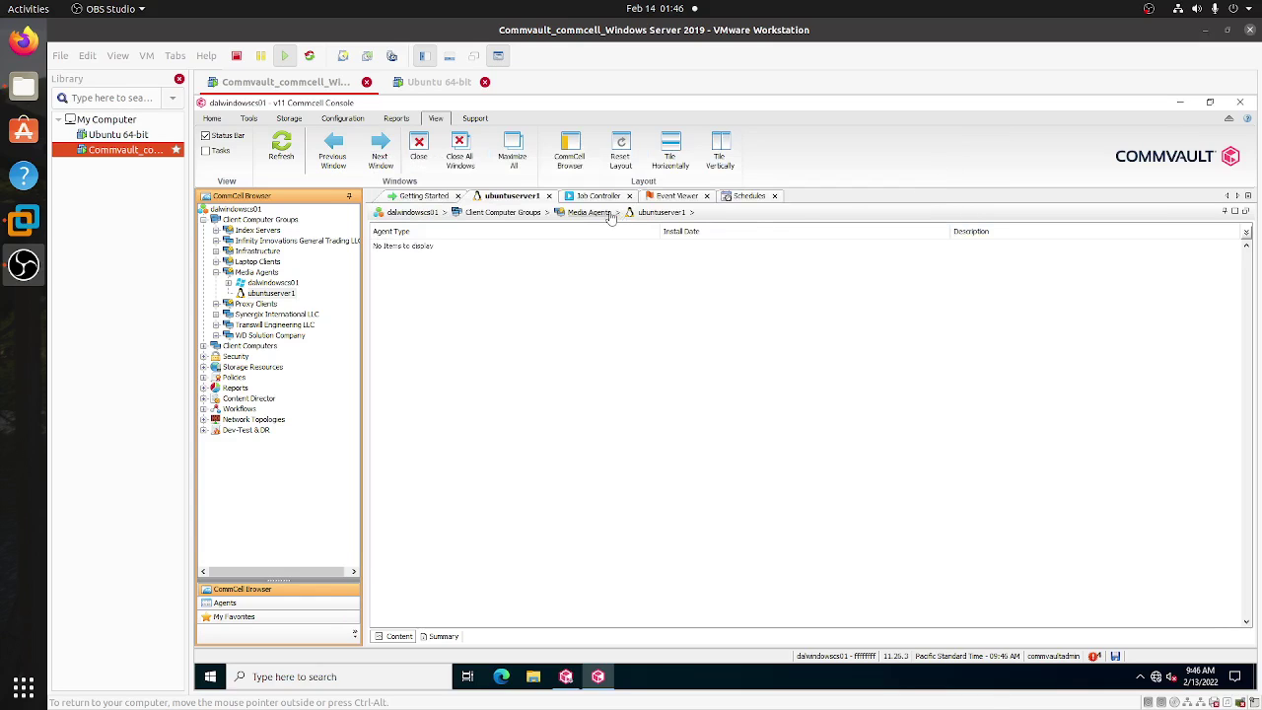
- Run Check Readiness on ubuntuserver1, confirm Client and MediaAgent are Ready, and close results
{"action": "right_click", "coordinate": [660, 221]}
{"action": "mouse_move", "coordinate": [678, 231]}
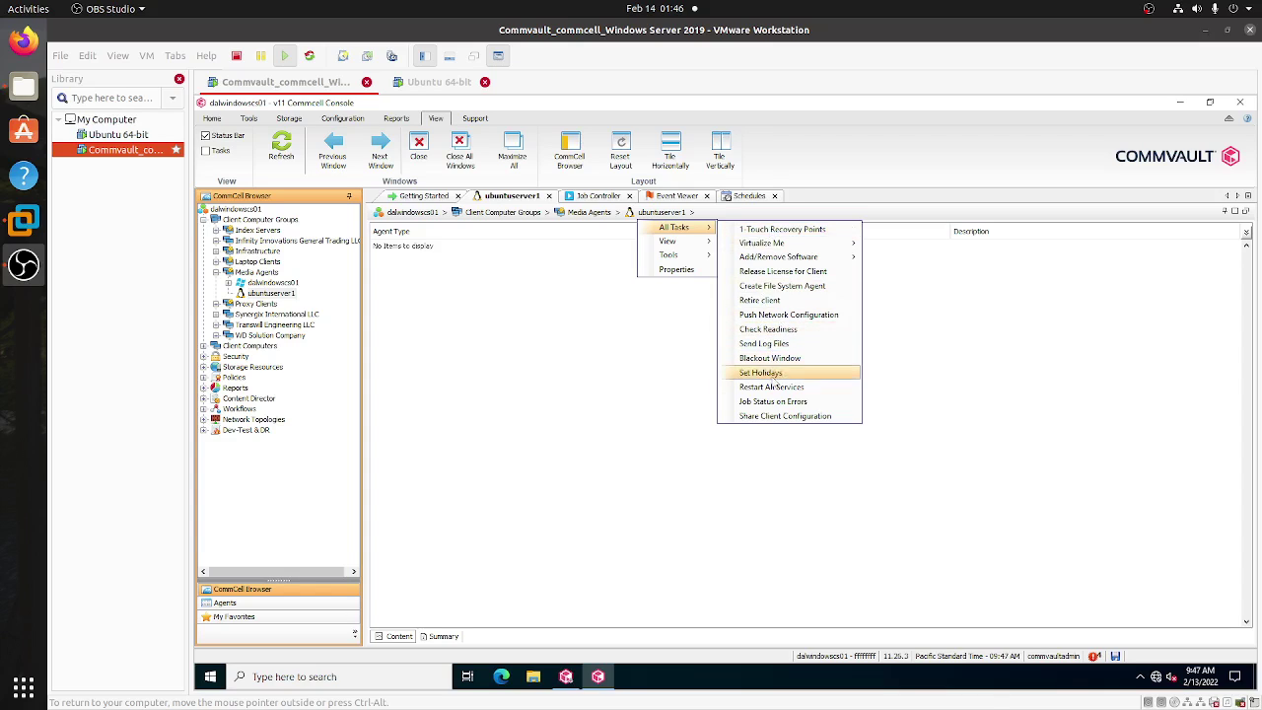
{"action": "left_click", "coordinate": [779, 330]}
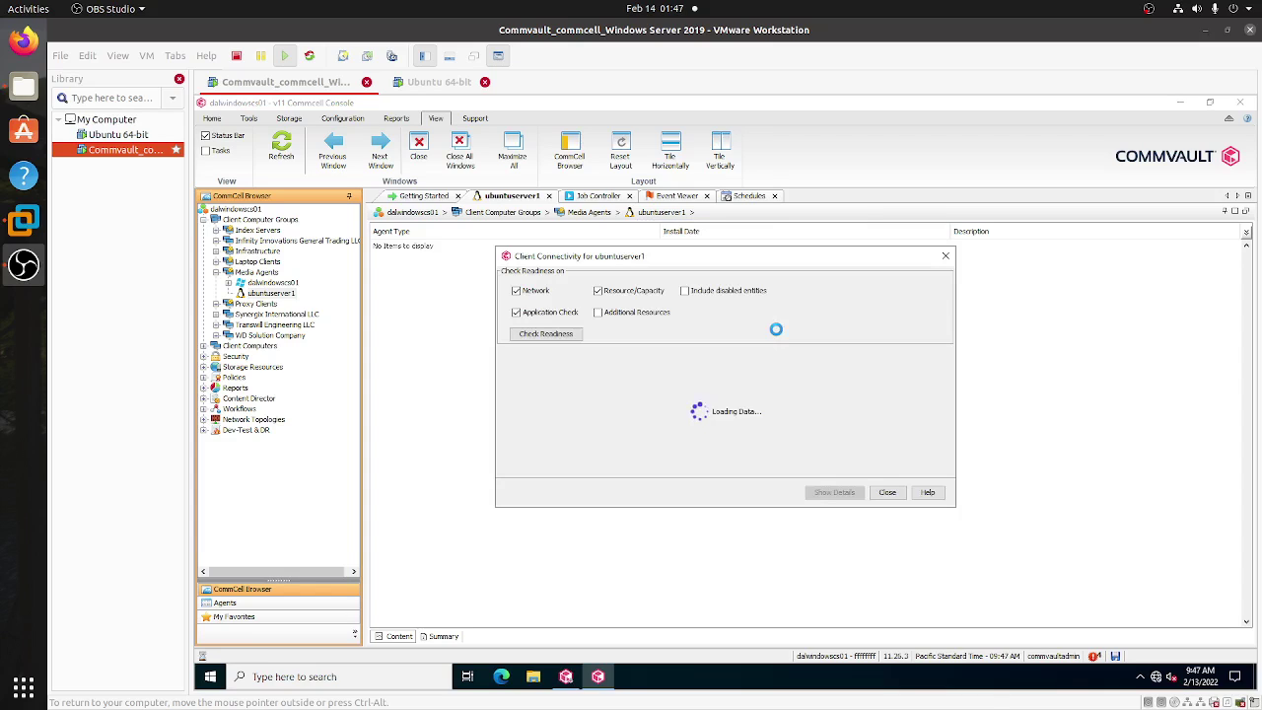
{"action": "left_click_drag", "start_coordinate": [664, 258], "coordinate": [589, 292]}
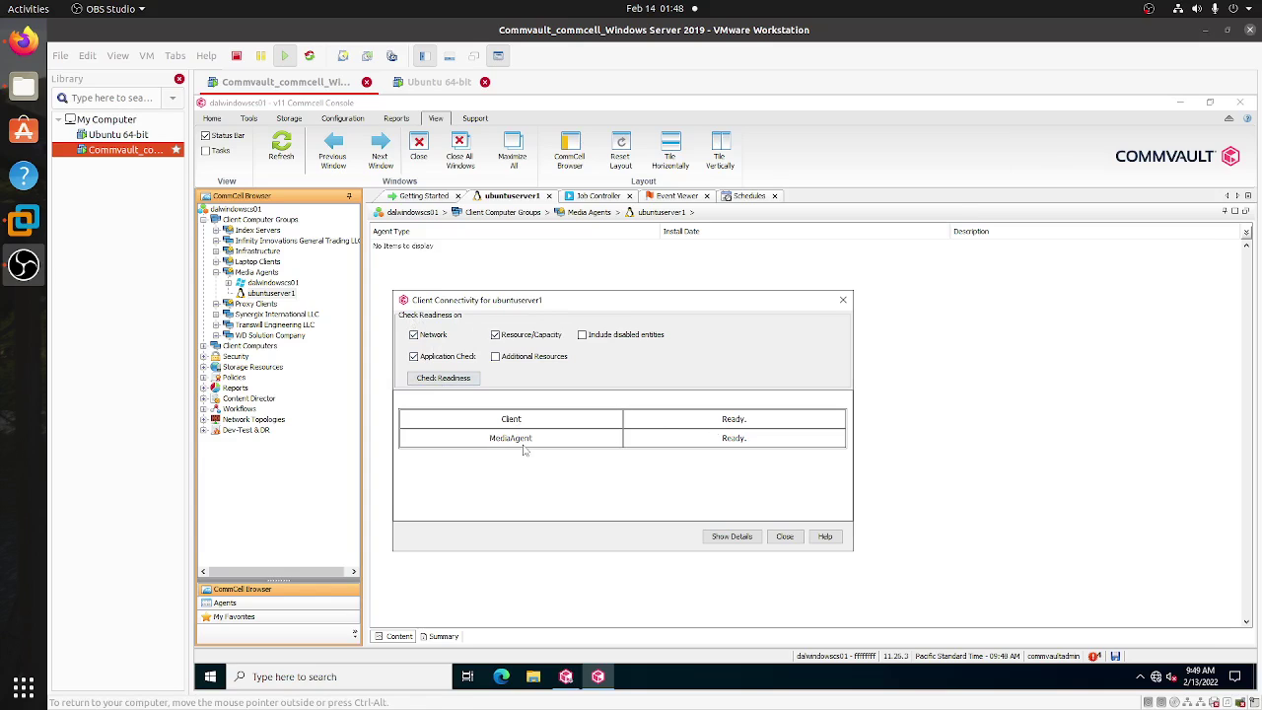
{"action": "left_click", "coordinate": [785, 538]}
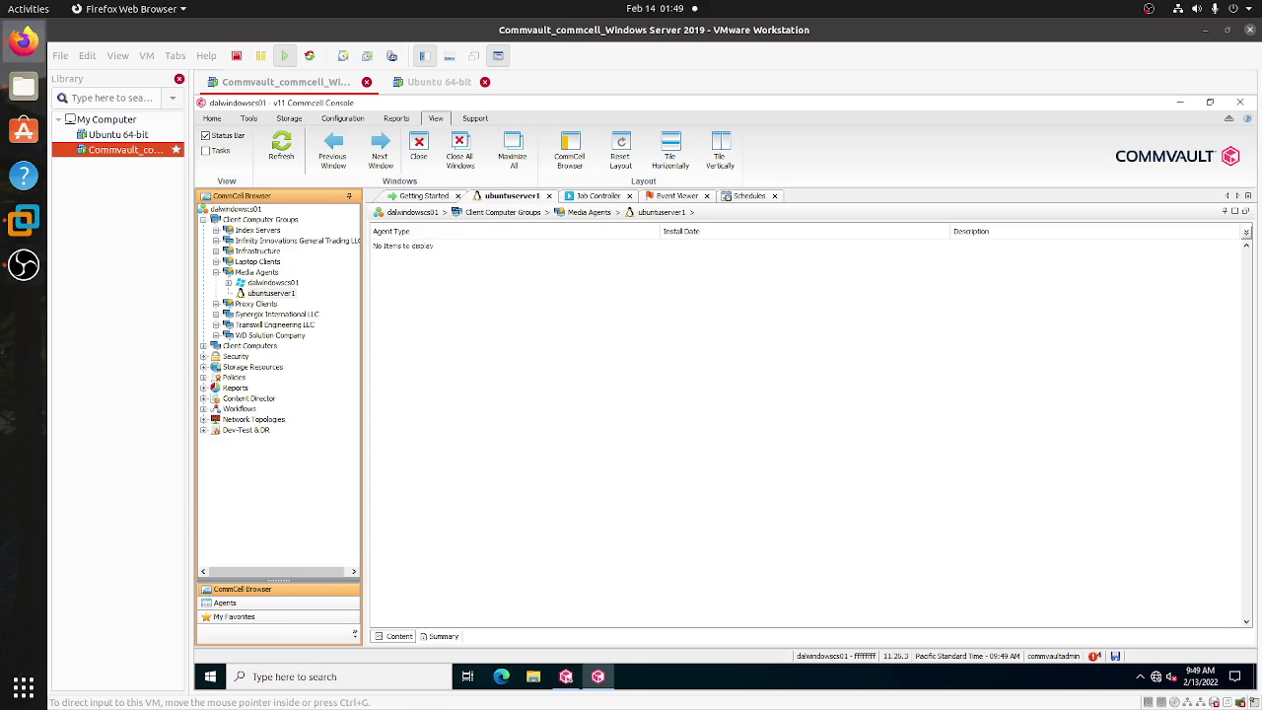
- Move and enlarge the Firefox window showing the Udemy course results
{"action": "left_click_drag", "start_coordinate": [1260, 98], "coordinate": [614, 74]}
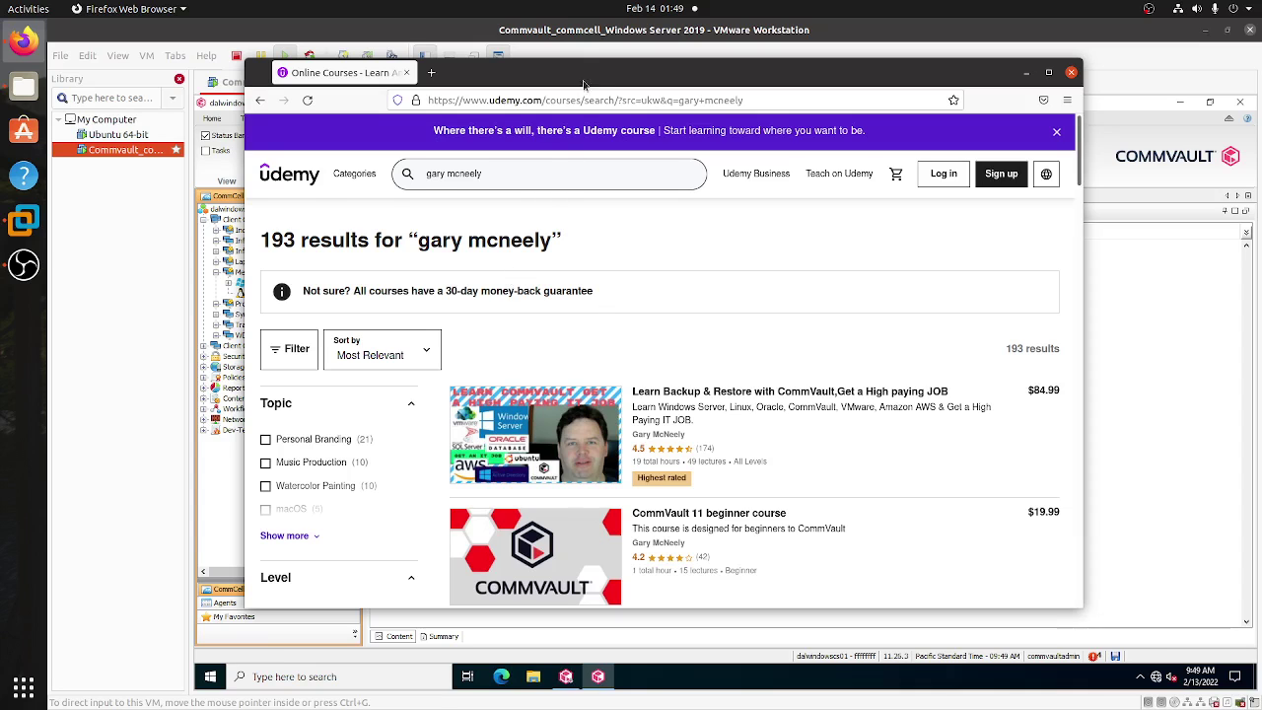
{"action": "left_click_drag", "start_coordinate": [586, 77], "coordinate": [553, 82]}
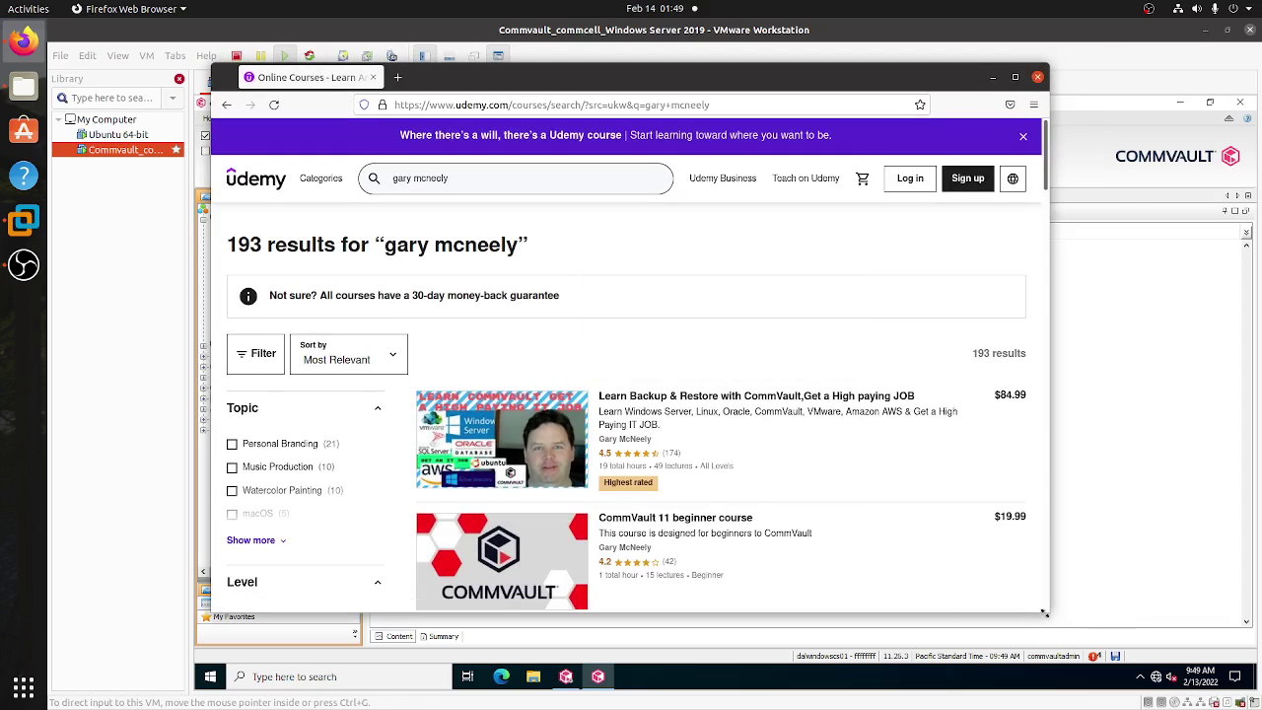
{"action": "left_click_drag", "start_coordinate": [1045, 612], "coordinate": [1113, 629]}
{"action": "left_click_drag", "start_coordinate": [701, 83], "coordinate": [659, 65]}
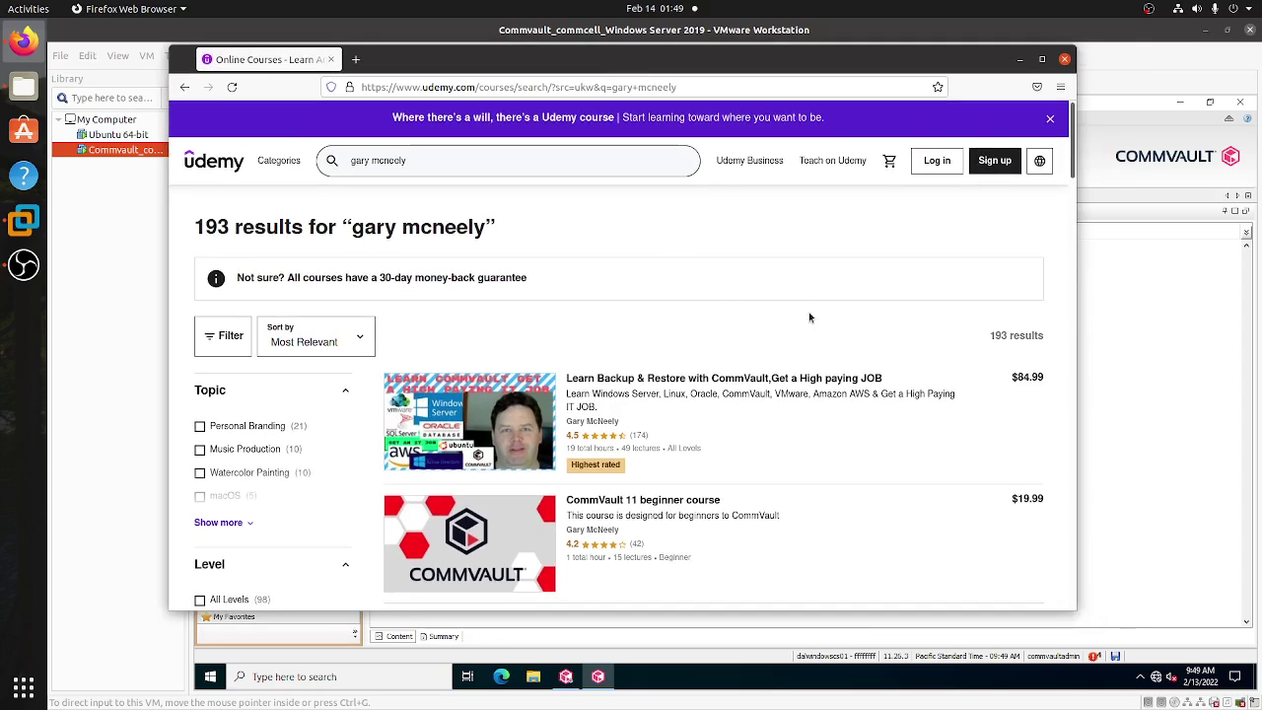
- Scroll through the instructor's 193 Udemy courses, previewing CommVault 11 courses, then return to the top
{"action": "scroll", "coordinate": [809, 312], "scroll_direction": "down", "scroll_amount": 1}
{"action": "mouse_move", "coordinate": [769, 309]}
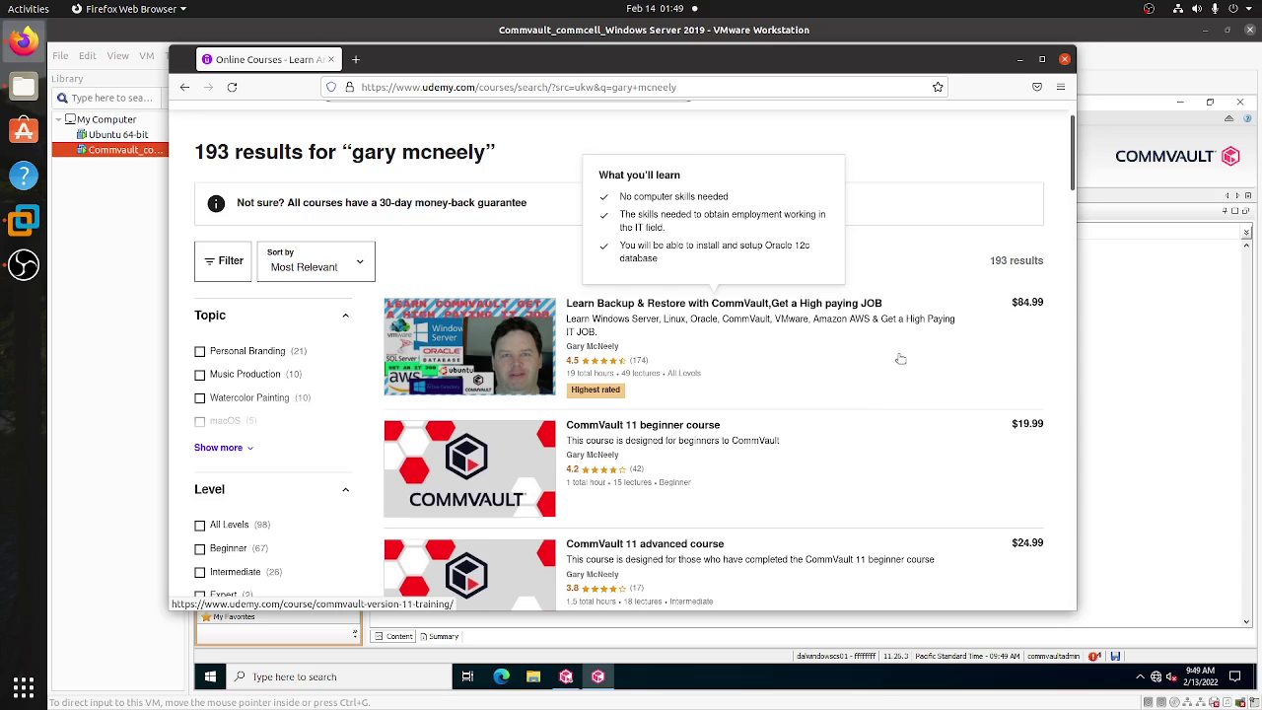
{"action": "scroll", "coordinate": [873, 362], "scroll_direction": "down", "scroll_amount": 1}
{"action": "scroll", "coordinate": [393, 208], "scroll_direction": "up", "scroll_amount": 2}
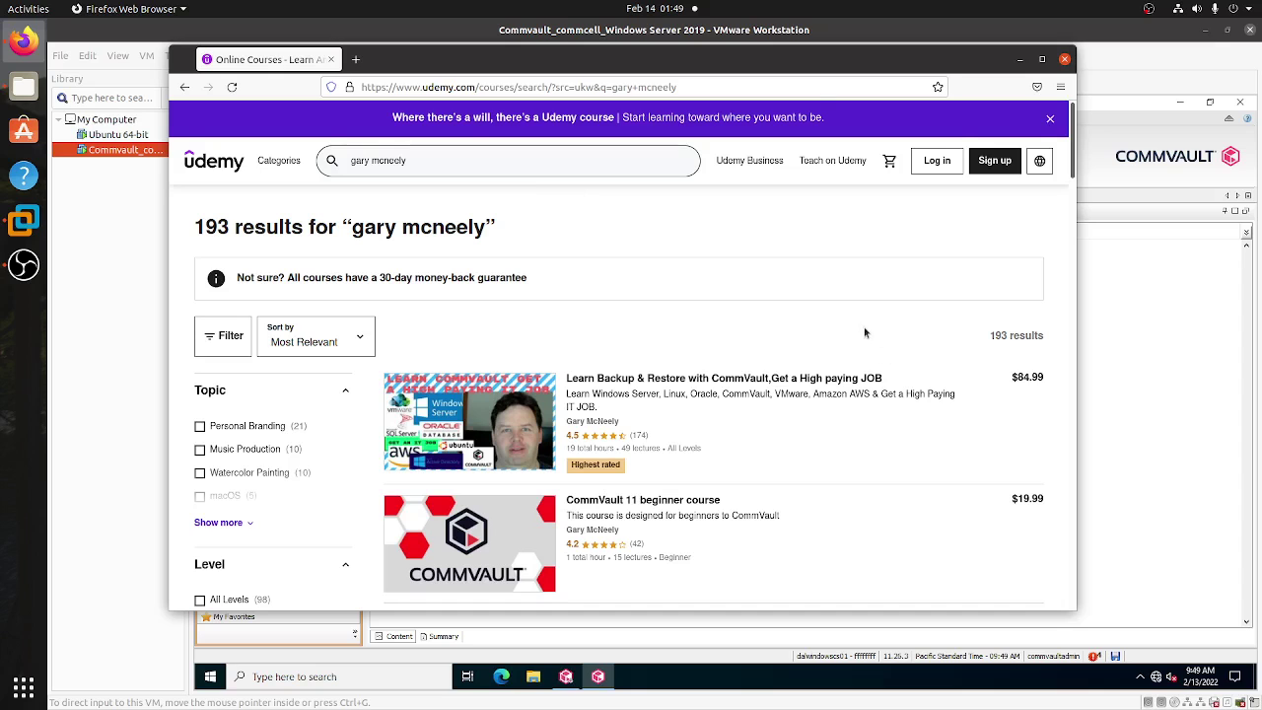
{"action": "scroll", "coordinate": [592, 375], "scroll_direction": "down", "scroll_amount": 3}
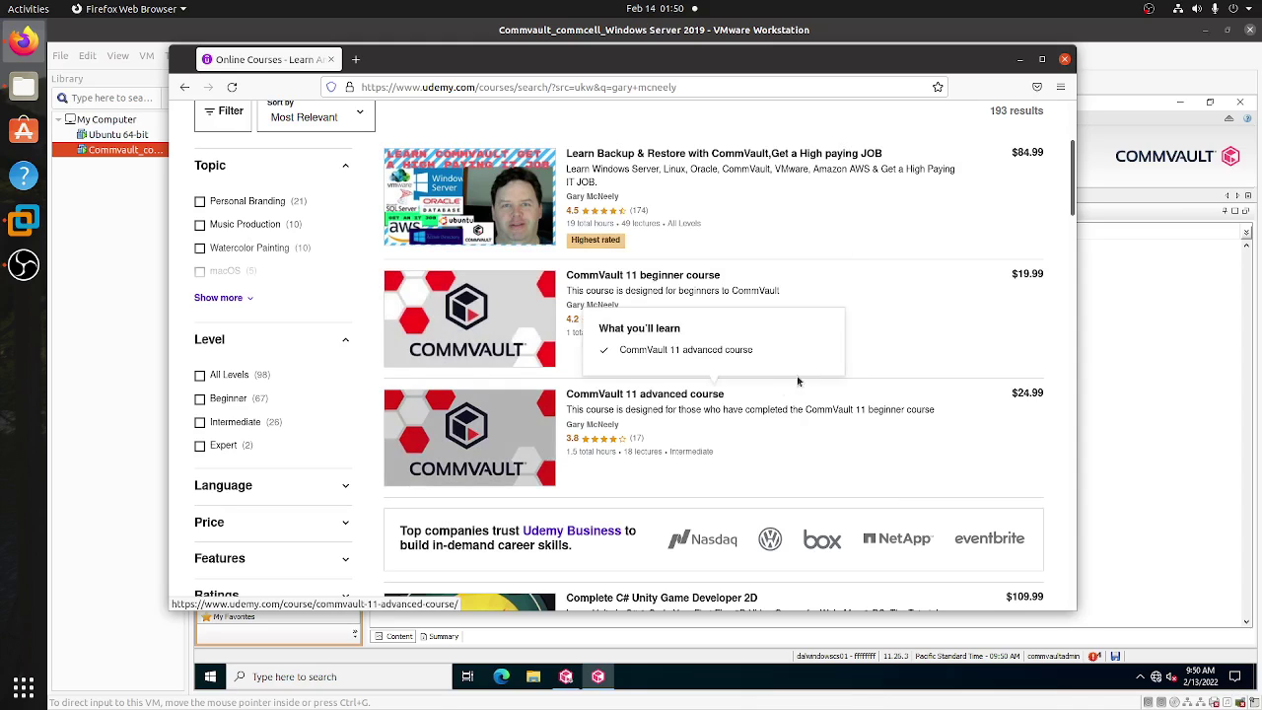
{"action": "scroll", "coordinate": [934, 341], "scroll_direction": "down", "scroll_amount": 1}
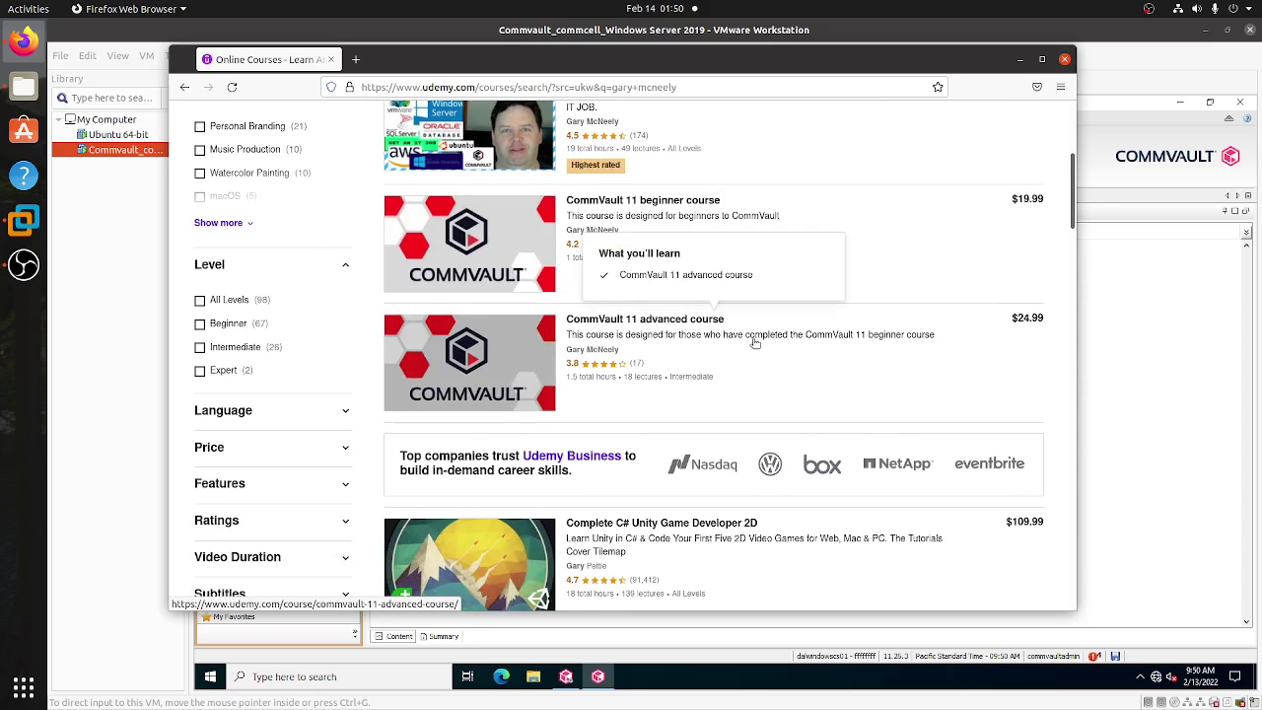
{"action": "scroll", "coordinate": [873, 377], "scroll_direction": "up", "scroll_amount": 3}
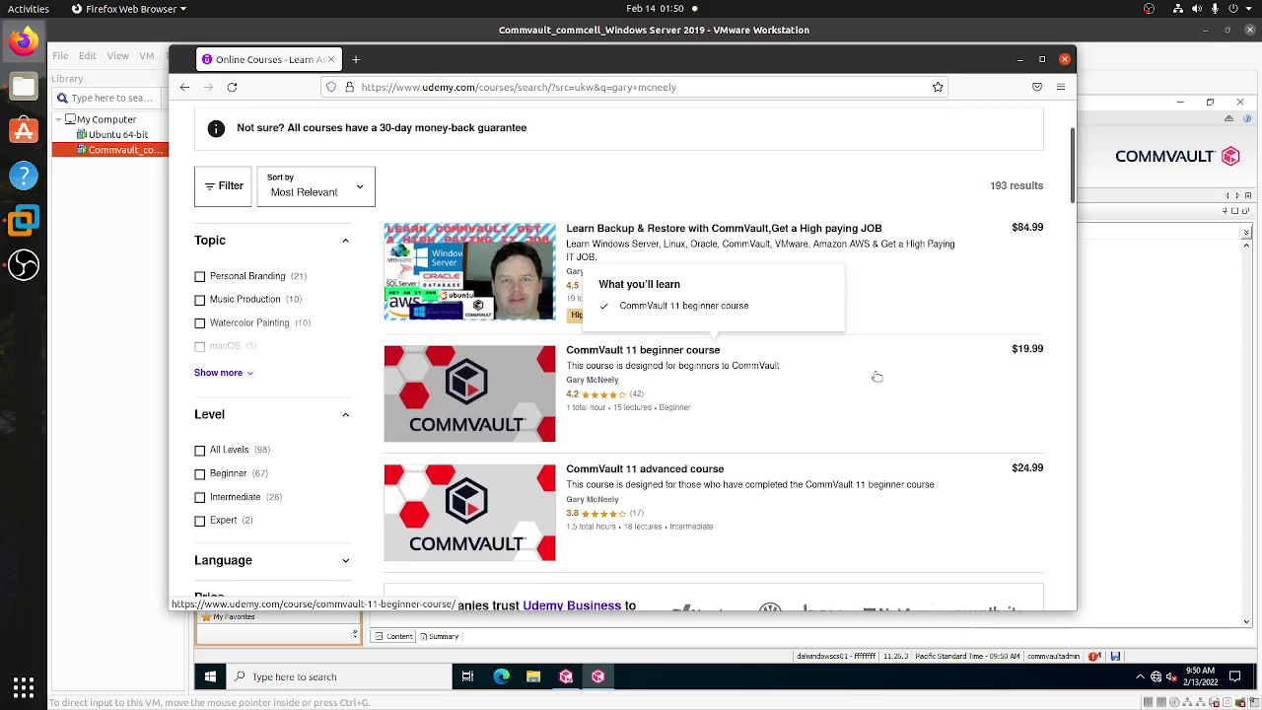
{"action": "scroll", "coordinate": [873, 378], "scroll_direction": "down", "scroll_amount": 6}
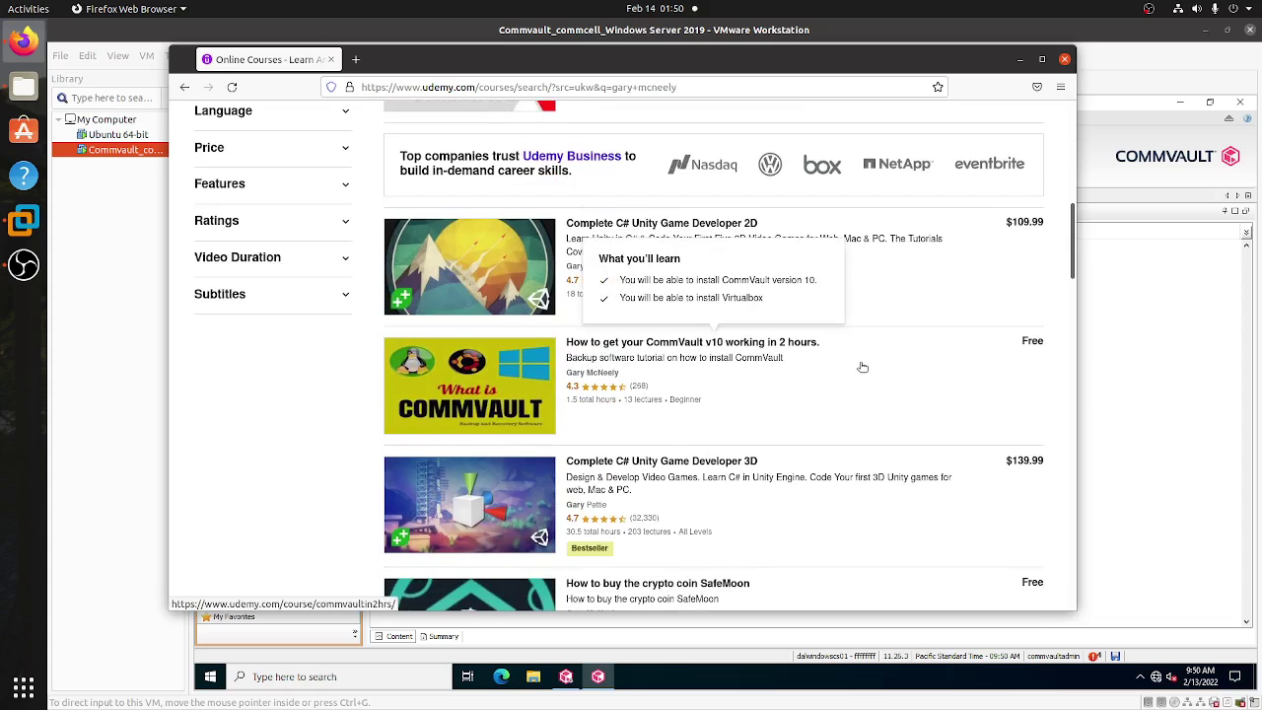
{"action": "scroll", "coordinate": [859, 366], "scroll_direction": "down", "scroll_amount": 2}
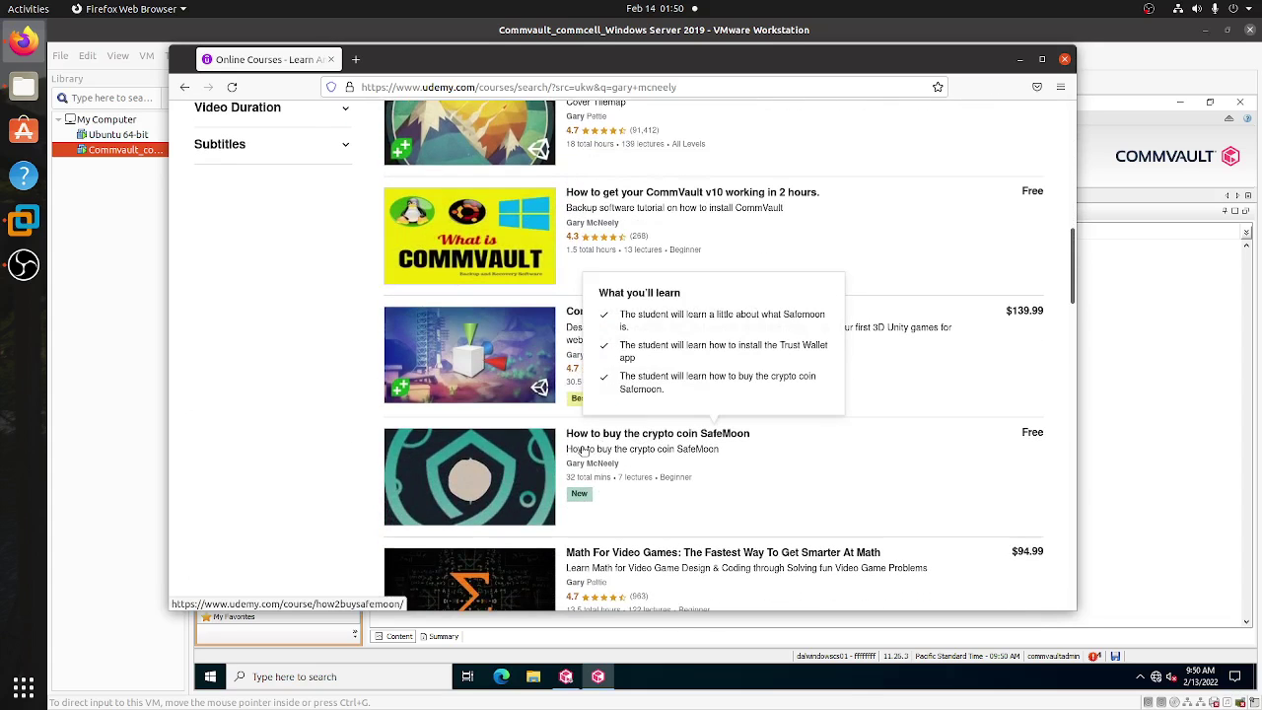
{"action": "scroll", "coordinate": [848, 449], "scroll_direction": "down", "scroll_amount": 3}
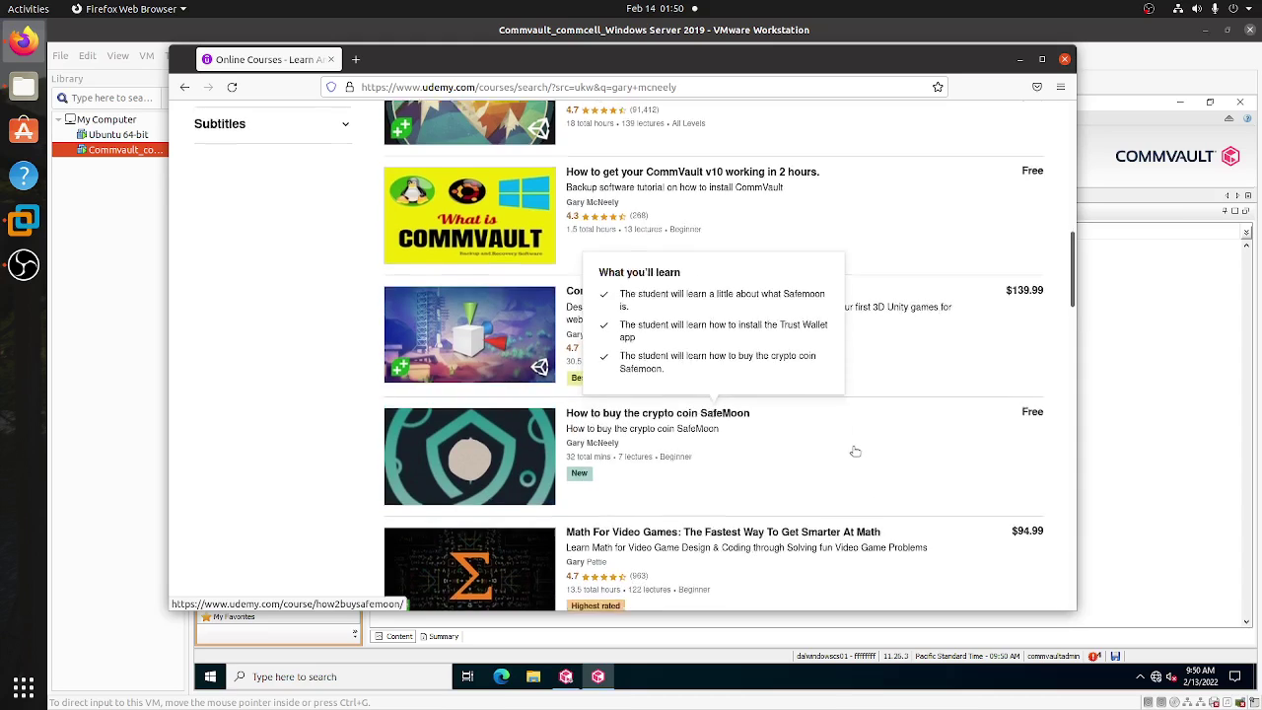
{"action": "scroll", "coordinate": [805, 475], "scroll_direction": "up", "scroll_amount": 8}
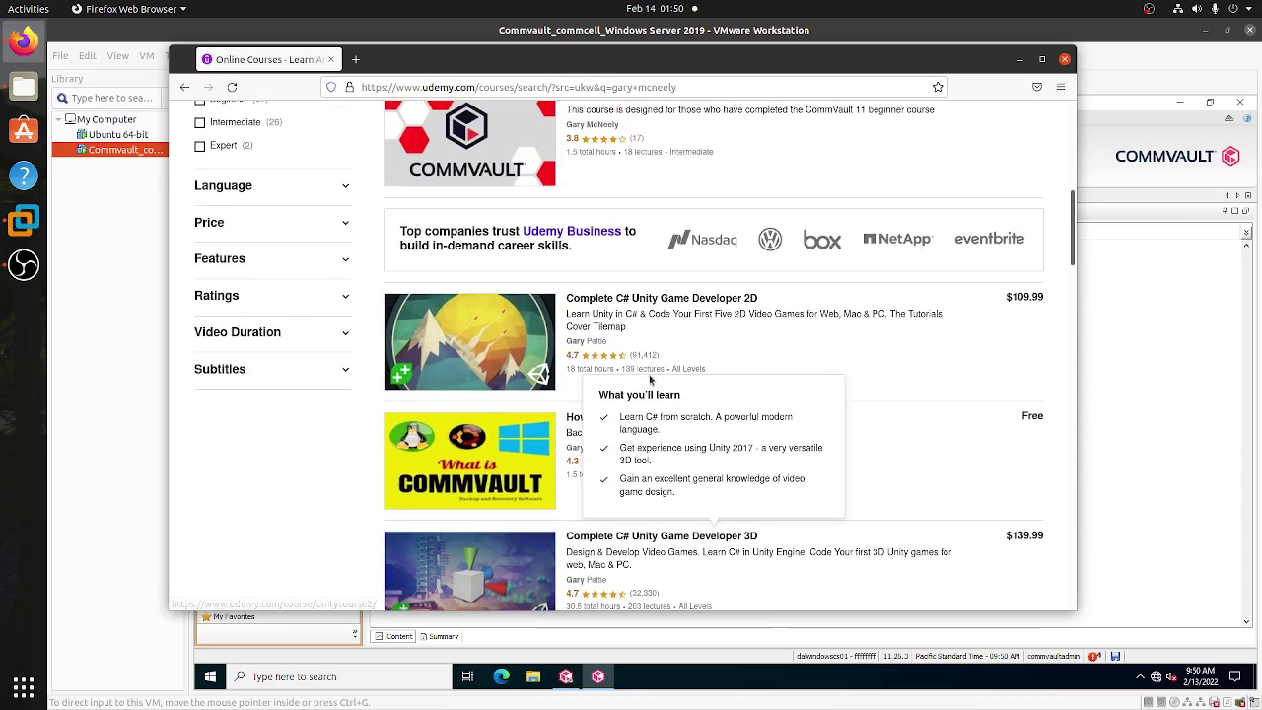
{"action": "scroll", "coordinate": [615, 363], "scroll_direction": "up", "scroll_amount": 2}
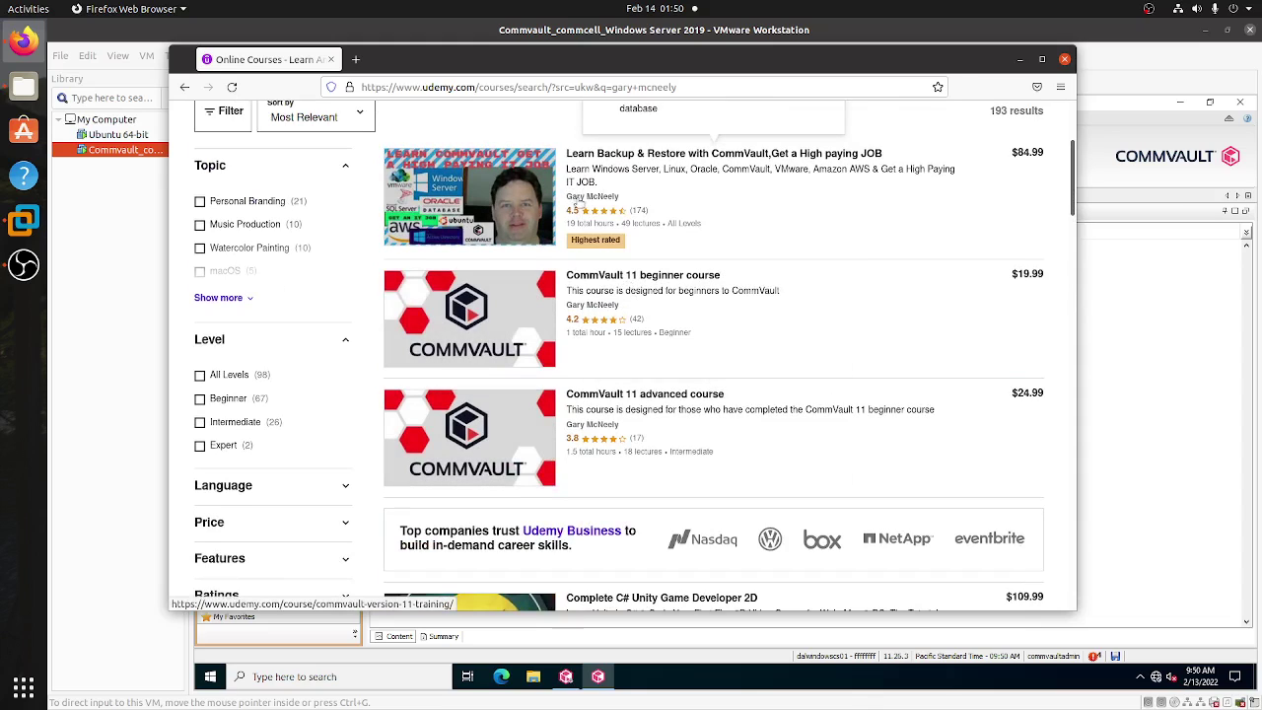
- Open the Learn Backup & Restore with CommVault course and scroll down to its Instructor section
{"action": "left_click", "coordinate": [583, 201]}
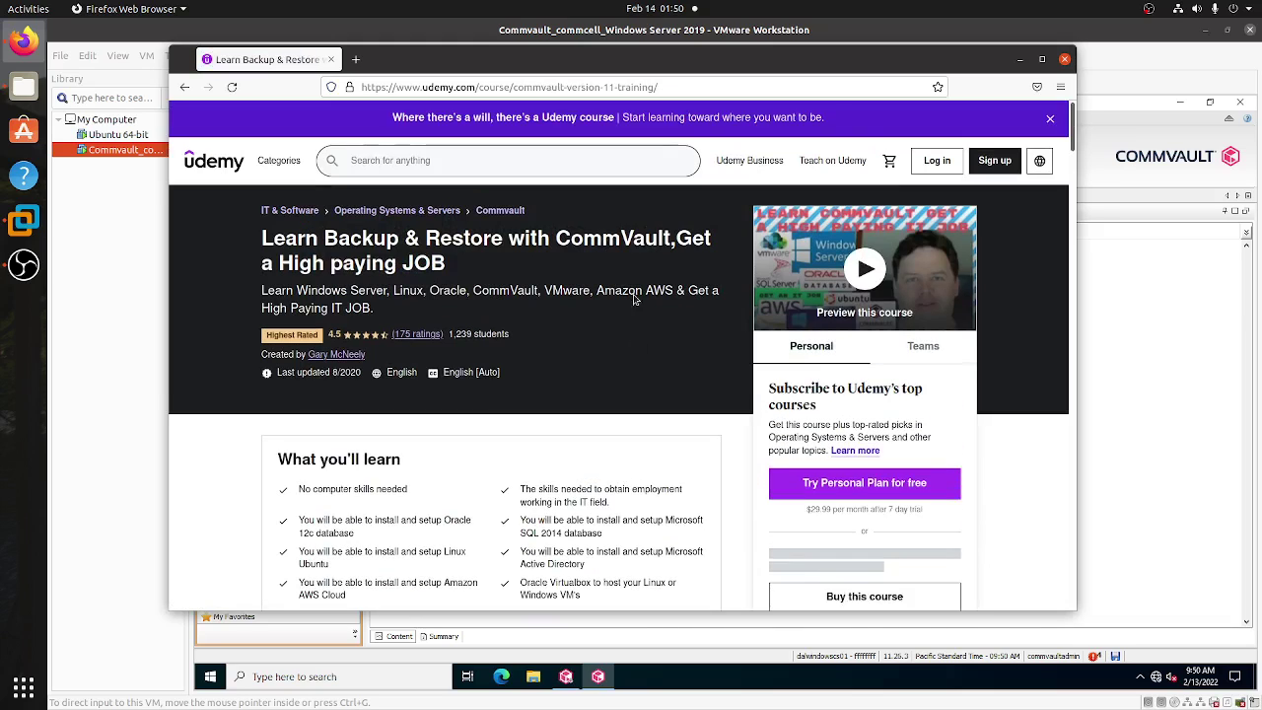
{"action": "scroll", "coordinate": [637, 438], "scroll_direction": "down", "scroll_amount": 3}
{"action": "scroll", "coordinate": [660, 443], "scroll_direction": "down", "scroll_amount": 10}
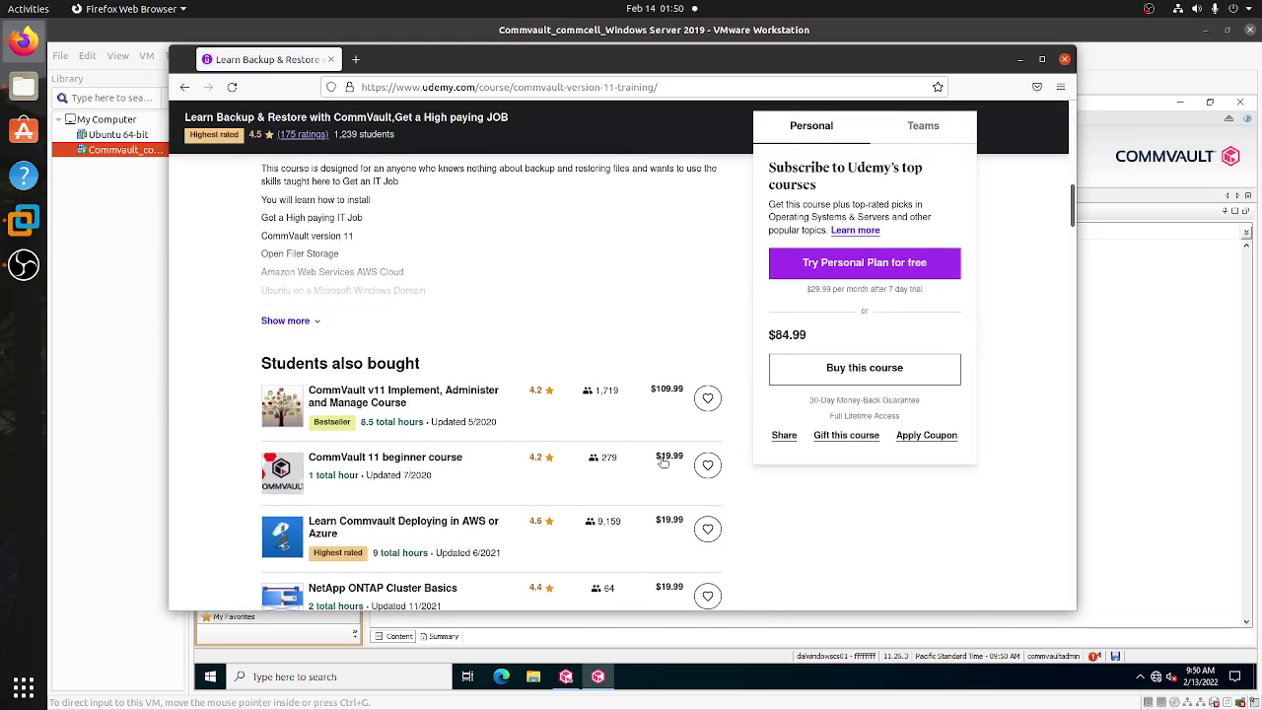
{"action": "scroll", "coordinate": [248, 444], "scroll_direction": "down", "scroll_amount": 10}
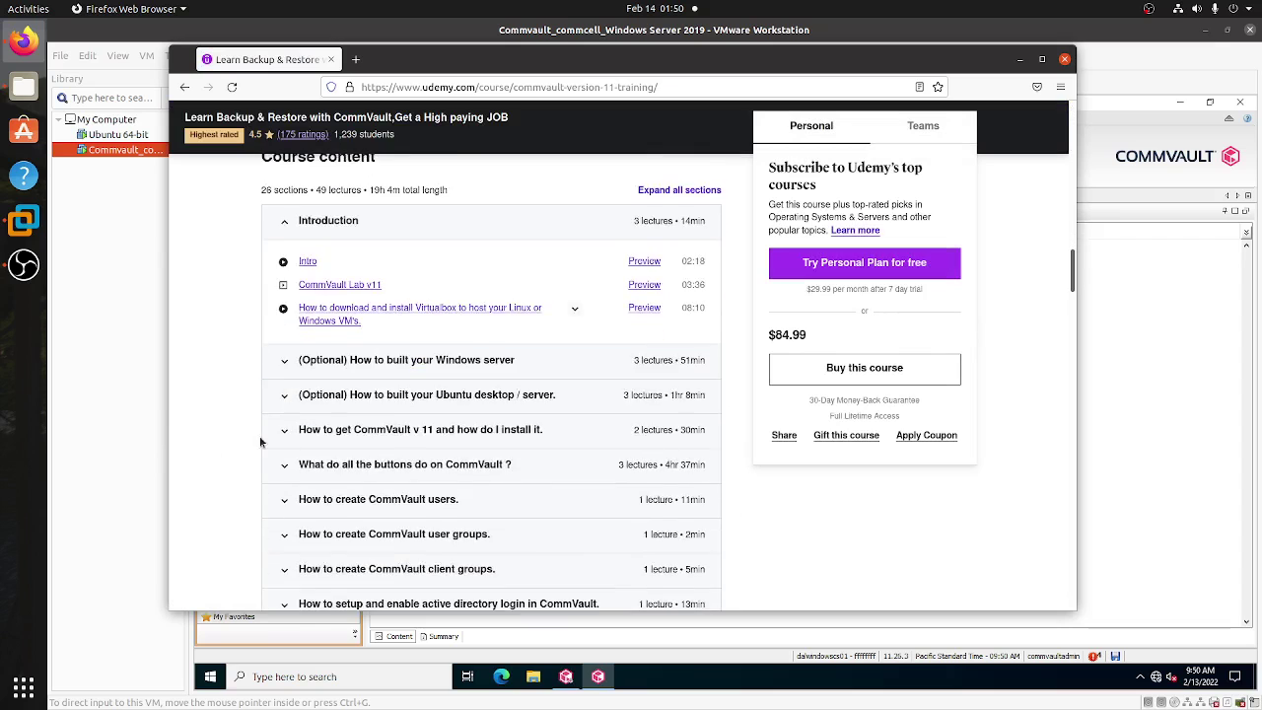
{"action": "scroll", "coordinate": [260, 443], "scroll_direction": "down", "scroll_amount": 5}
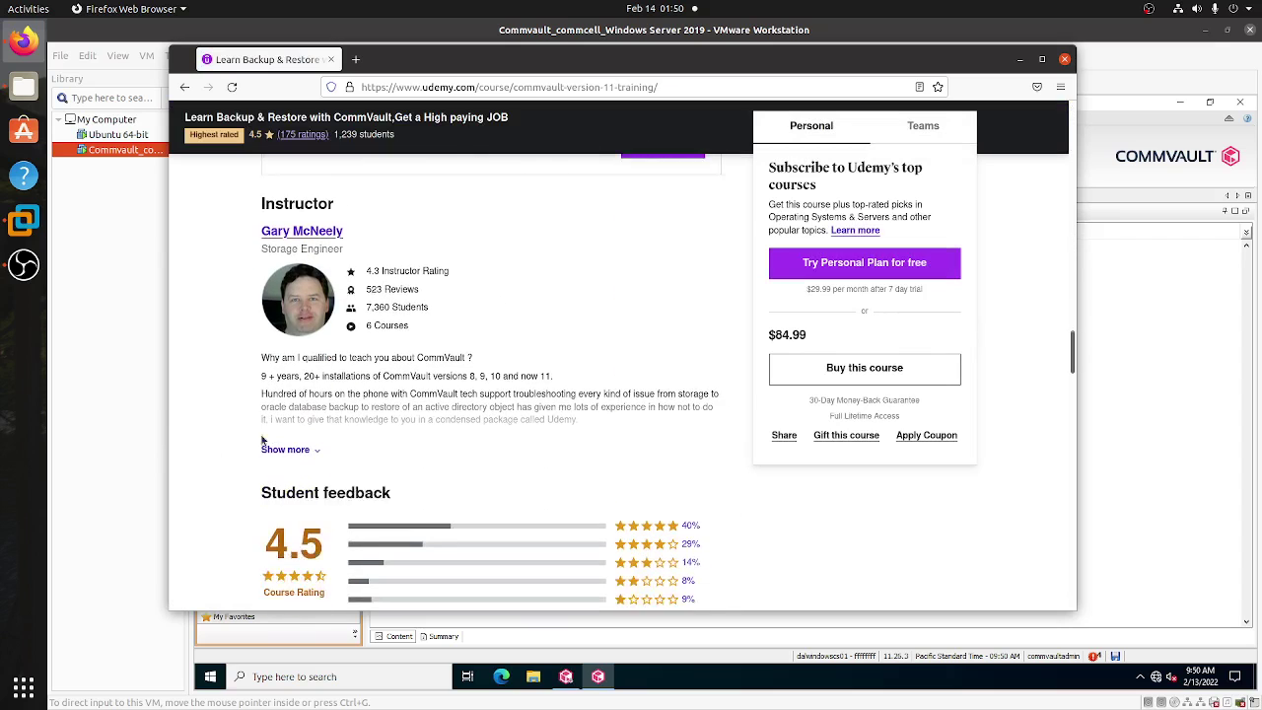
- Open the instructor's profile and scroll through its six listed courses to the footer
{"action": "left_click", "coordinate": [300, 215]}
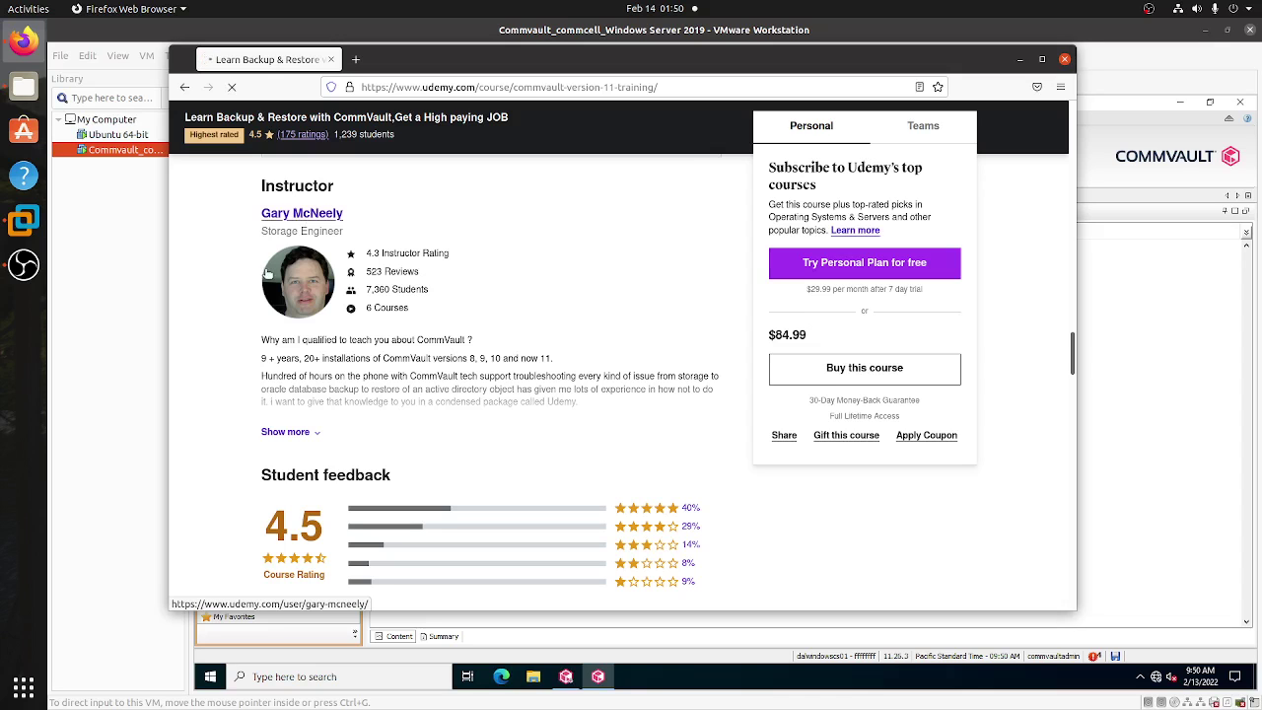
{"action": "scroll", "coordinate": [256, 375], "scroll_direction": "down", "scroll_amount": 7}
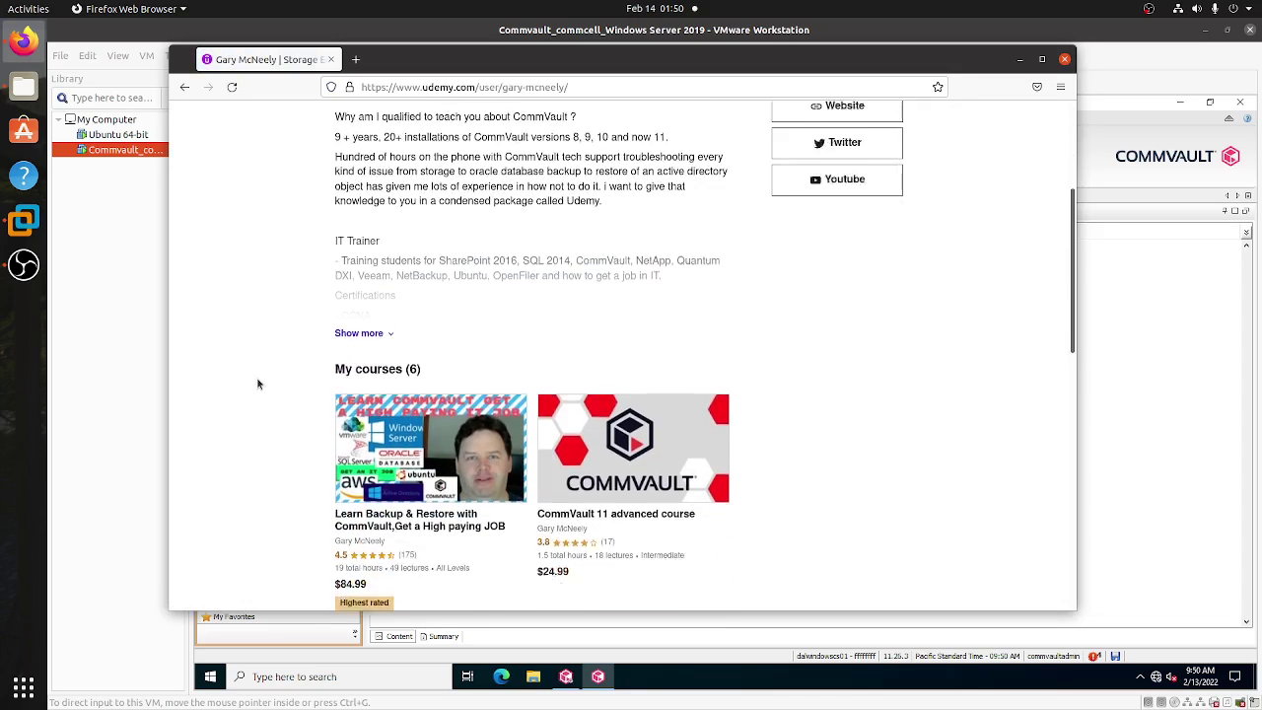
{"action": "scroll", "coordinate": [245, 370], "scroll_direction": "down", "scroll_amount": 1}
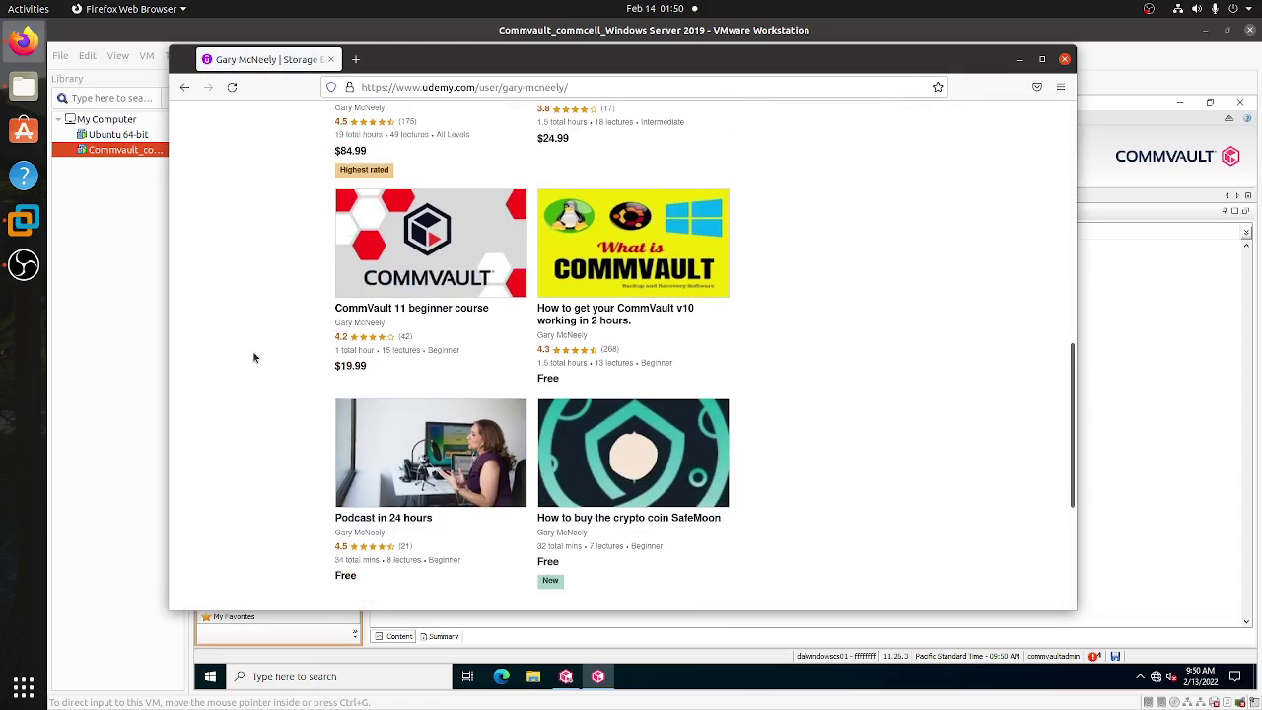
{"action": "scroll", "coordinate": [253, 357], "scroll_direction": "down", "scroll_amount": 4}
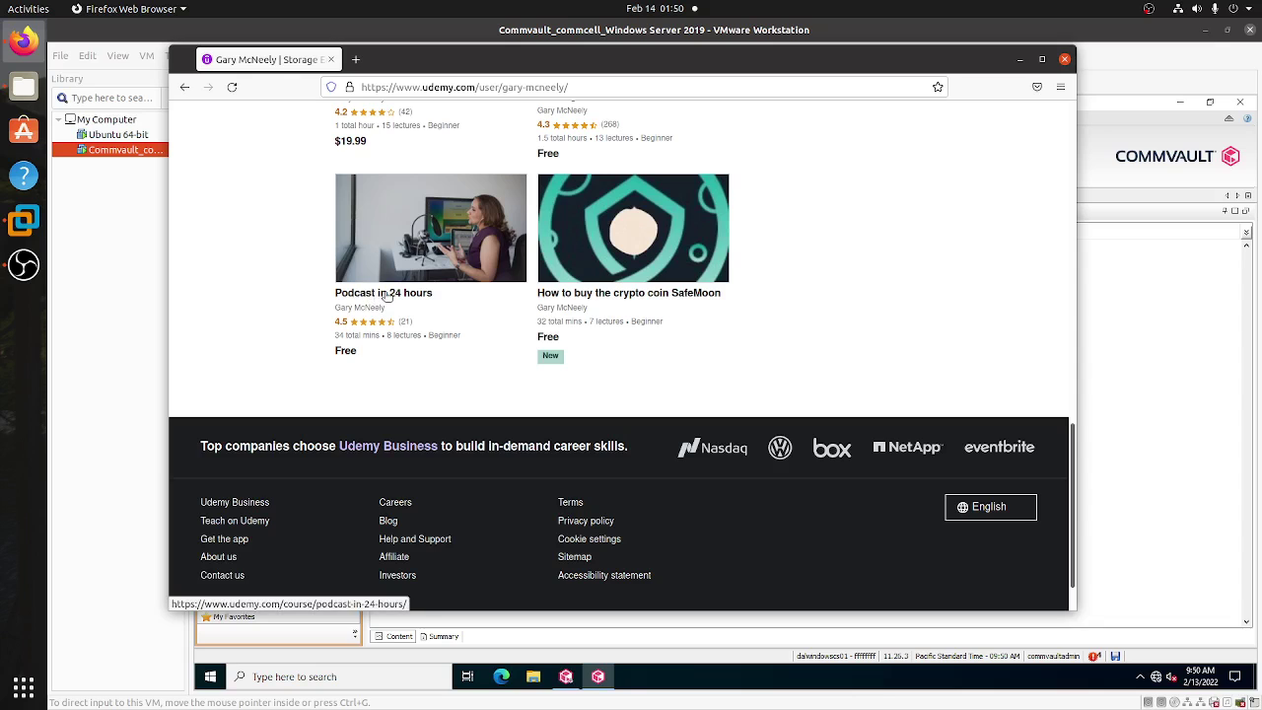
- Open the free Podcast in 24 hours course page and scroll through its details and back up
{"action": "left_click", "coordinate": [386, 297]}
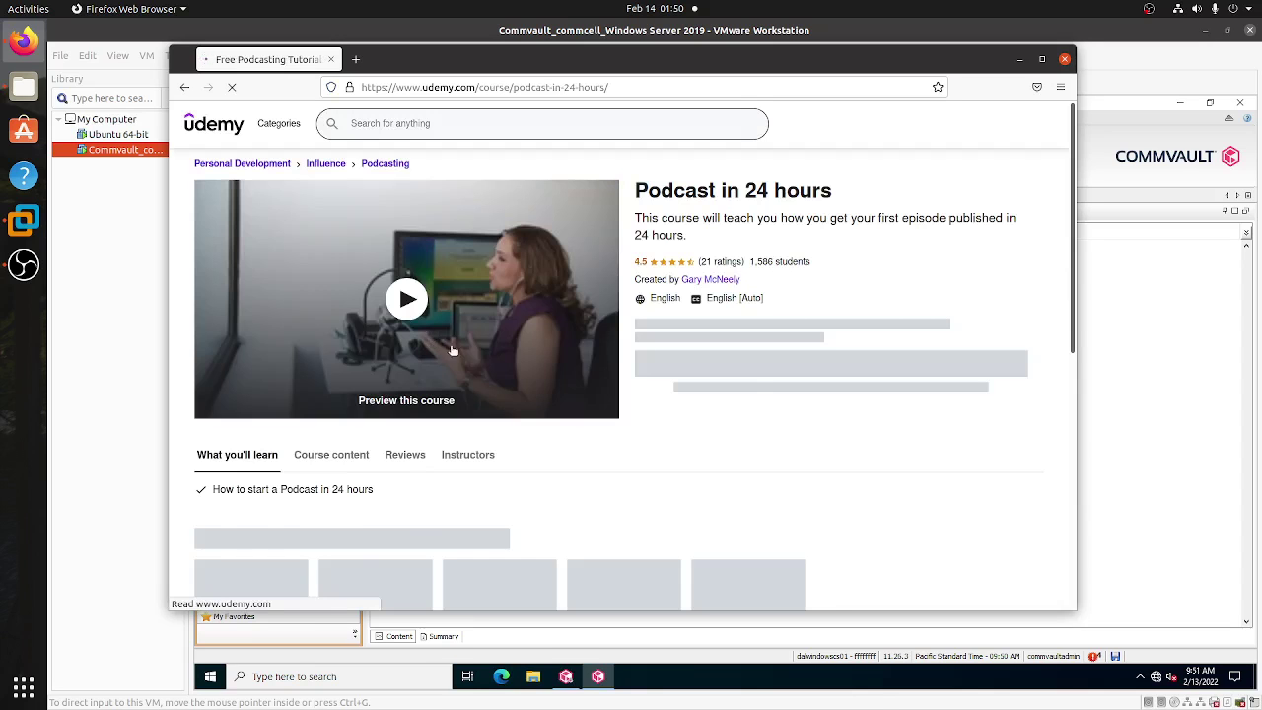
{"action": "scroll", "coordinate": [976, 409], "scroll_direction": "down", "scroll_amount": 3}
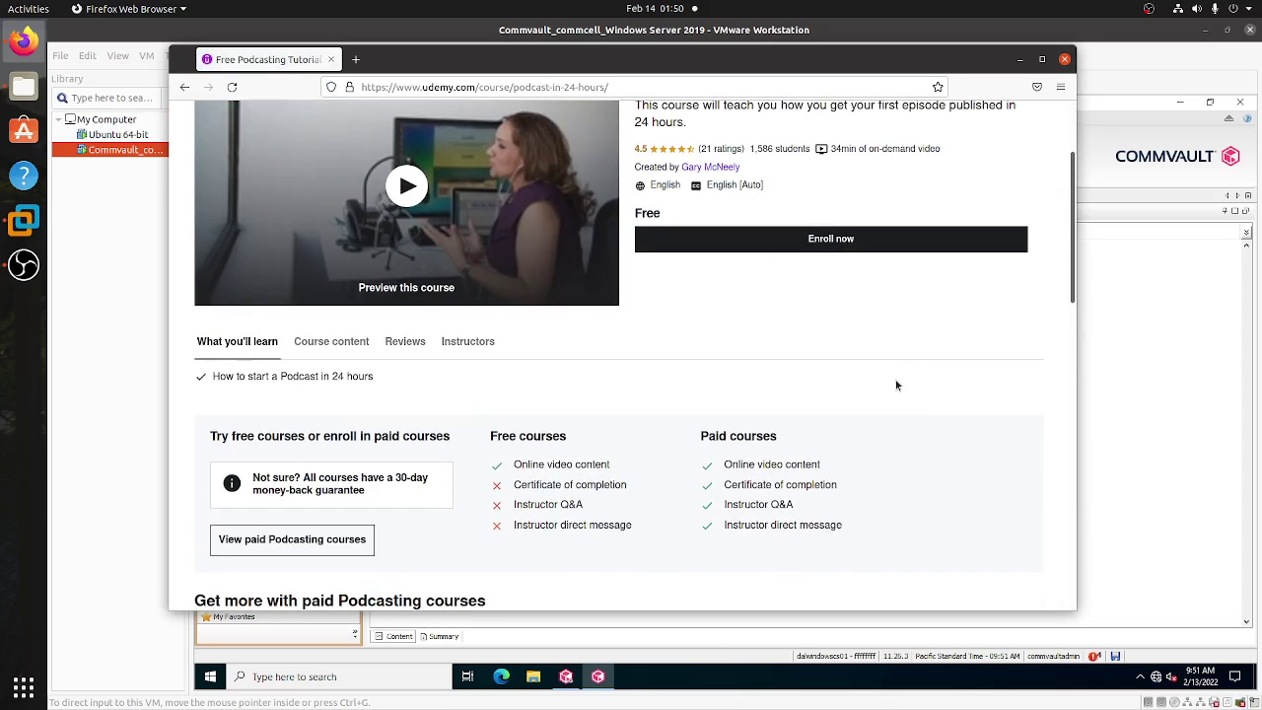
{"action": "scroll", "coordinate": [896, 385], "scroll_direction": "down", "scroll_amount": 5}
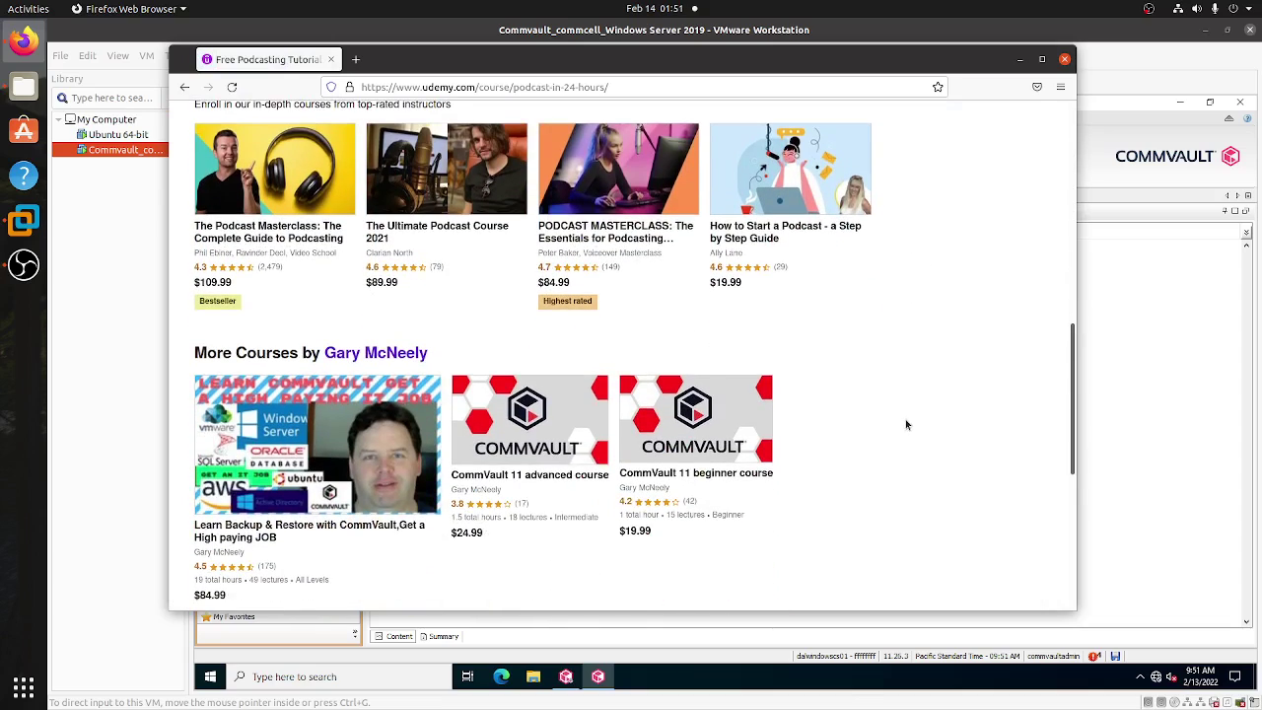
{"action": "scroll", "coordinate": [902, 428], "scroll_direction": "down", "scroll_amount": 2}
{"action": "scroll", "coordinate": [972, 412], "scroll_direction": "up", "scroll_amount": 7}
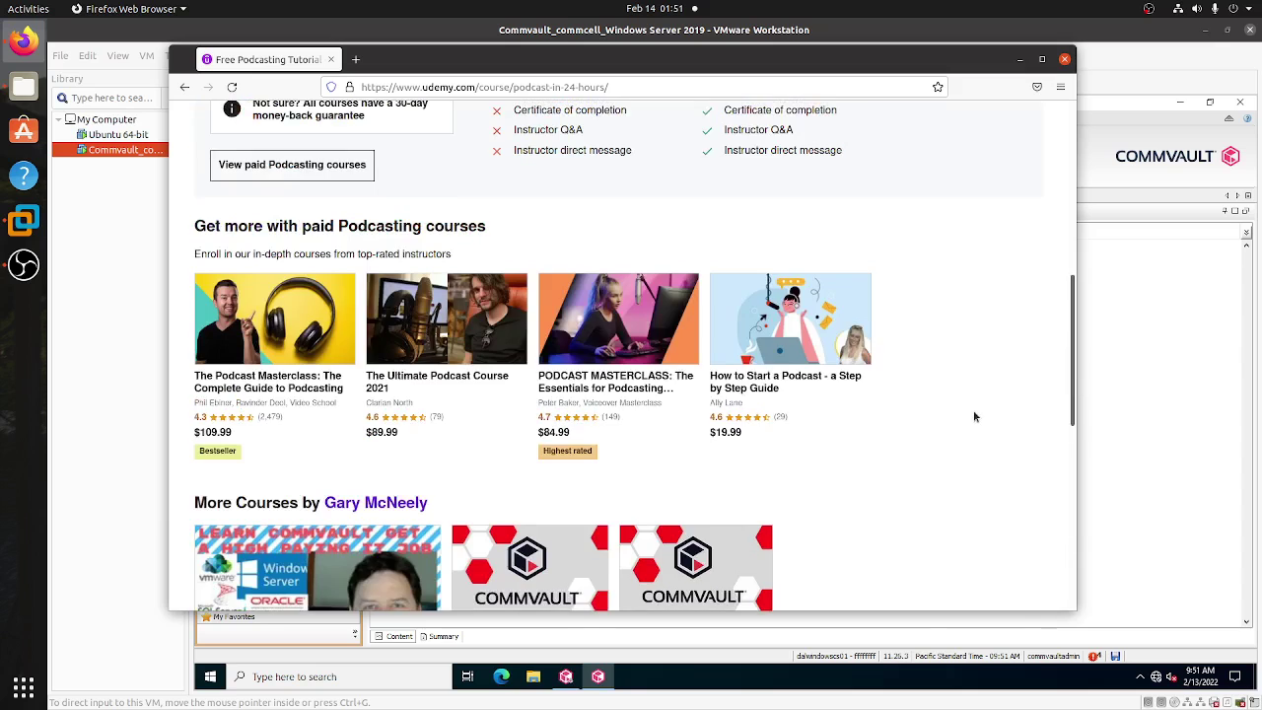
{"action": "scroll", "coordinate": [972, 416], "scroll_direction": "up", "scroll_amount": 2}
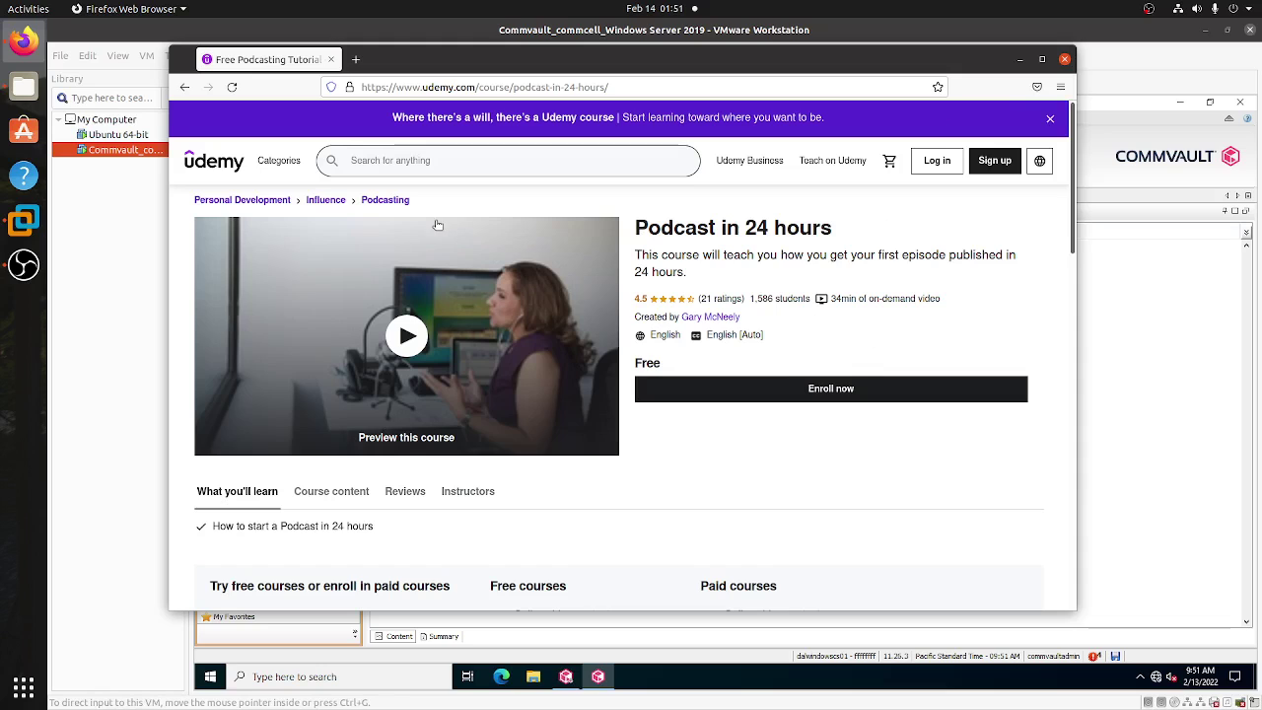
- Minimize Firefox to bring back the CommCell Console showing ubuntuserver1
{"action": "left_click_drag", "start_coordinate": [631, 76], "coordinate": [613, 106]}
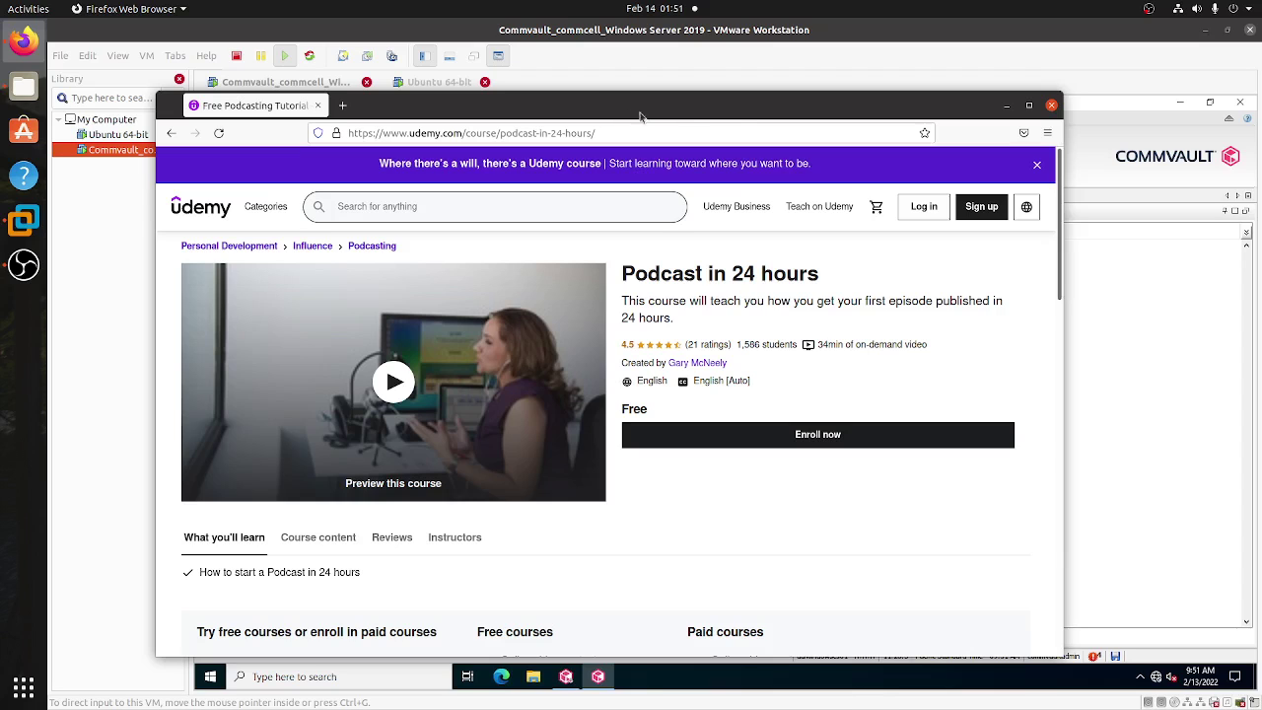
{"action": "left_click_drag", "start_coordinate": [745, 104], "coordinate": [738, 76]}
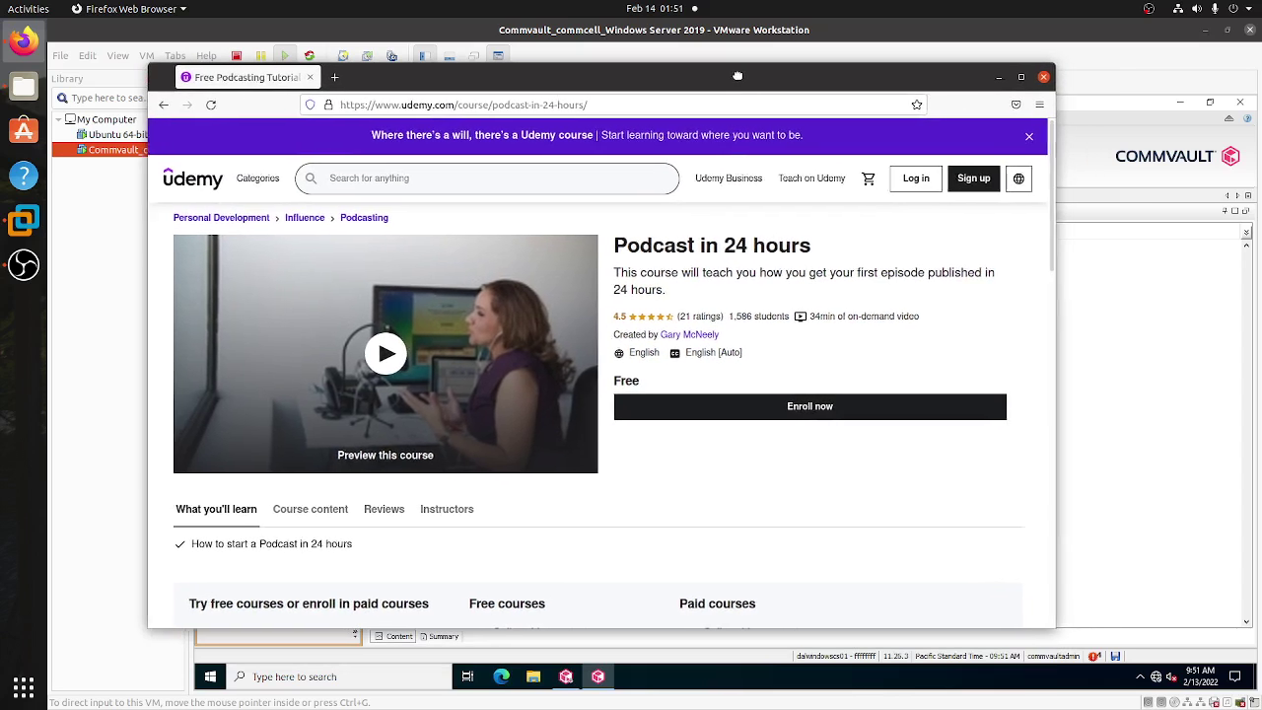
{"action": "left_click", "coordinate": [999, 76]}
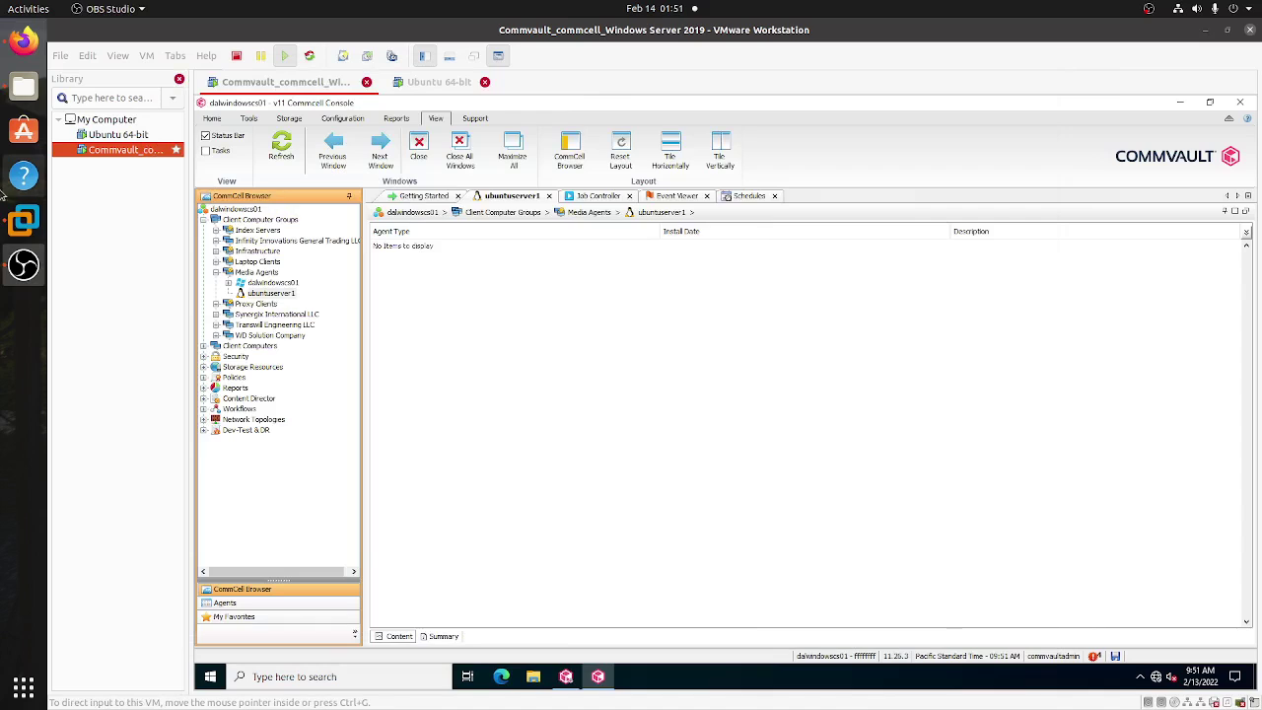